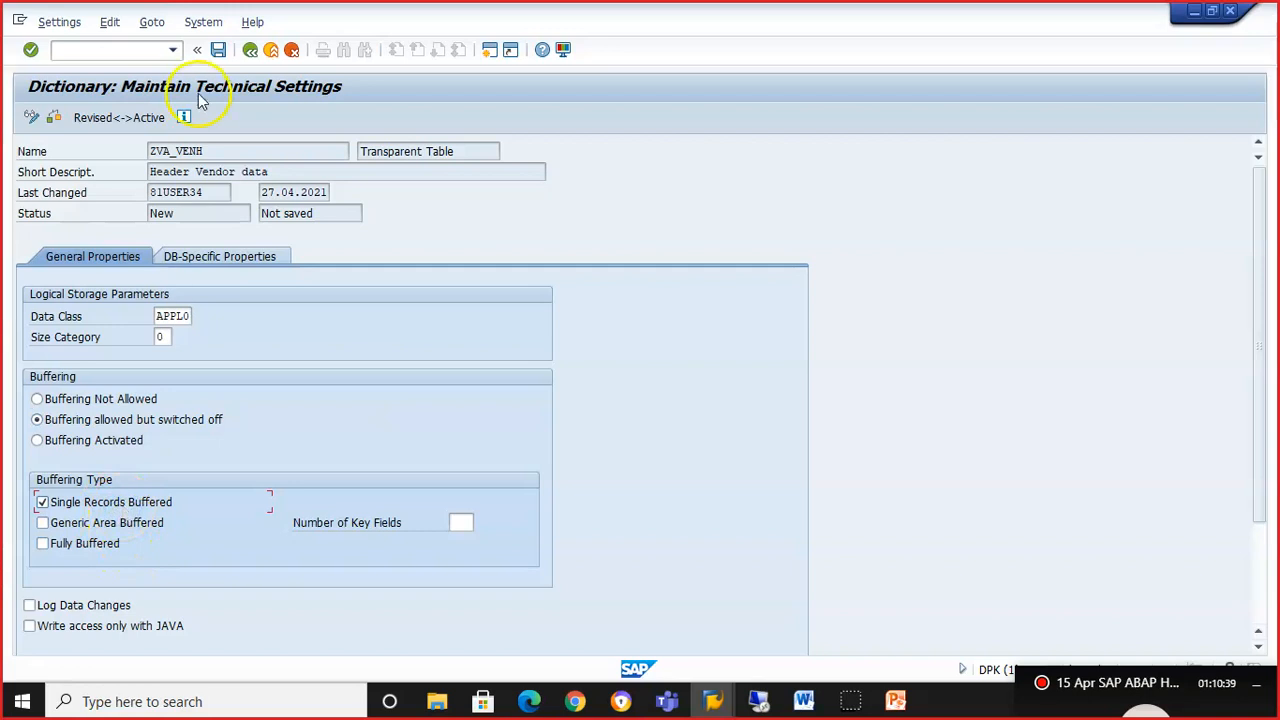
Save ZVA_VENH's technical settings, switch buffering to Buffering Activated, save again and return to the table definition.
left_click(217, 49)
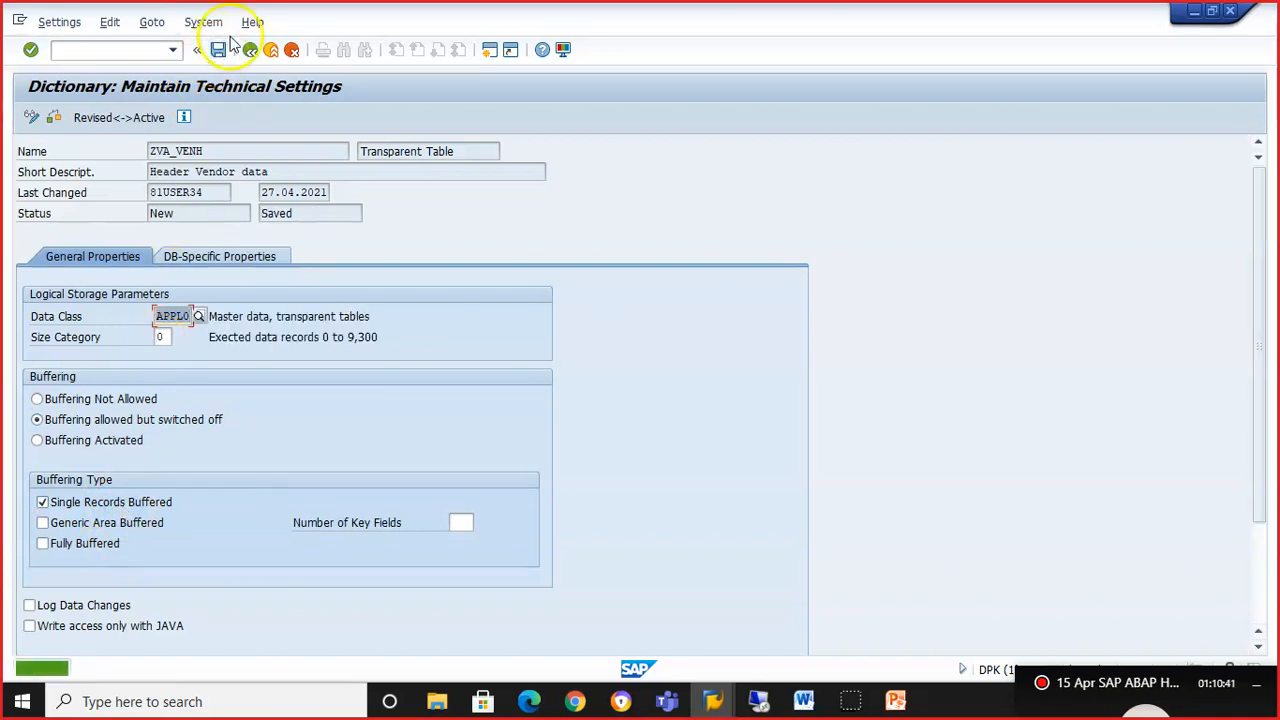
left_click(84, 445)
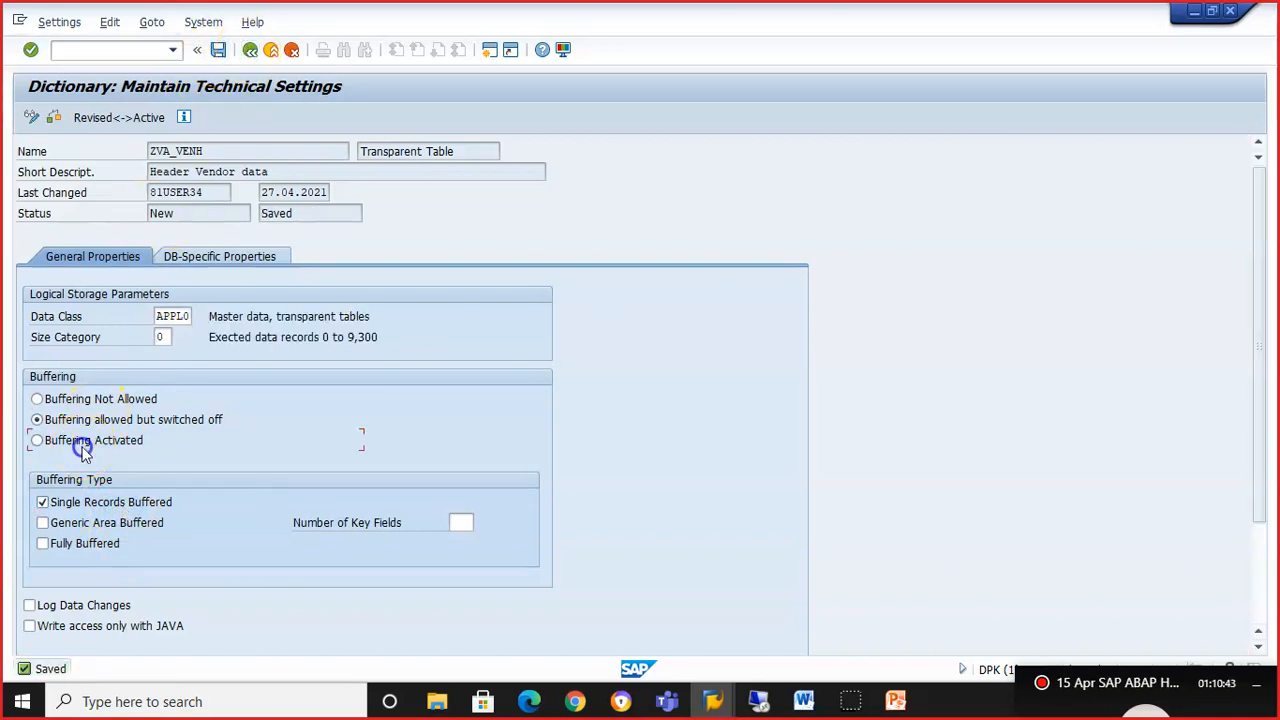
left_click(217, 52)
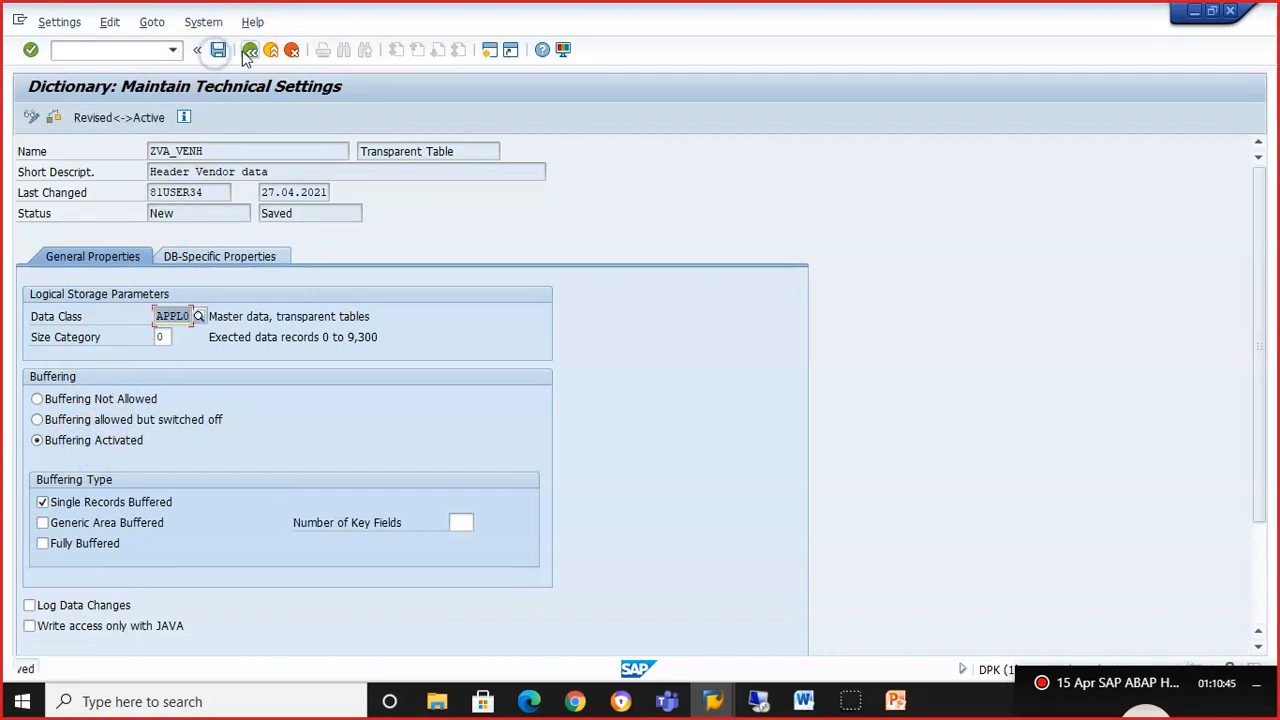
left_click(250, 52)
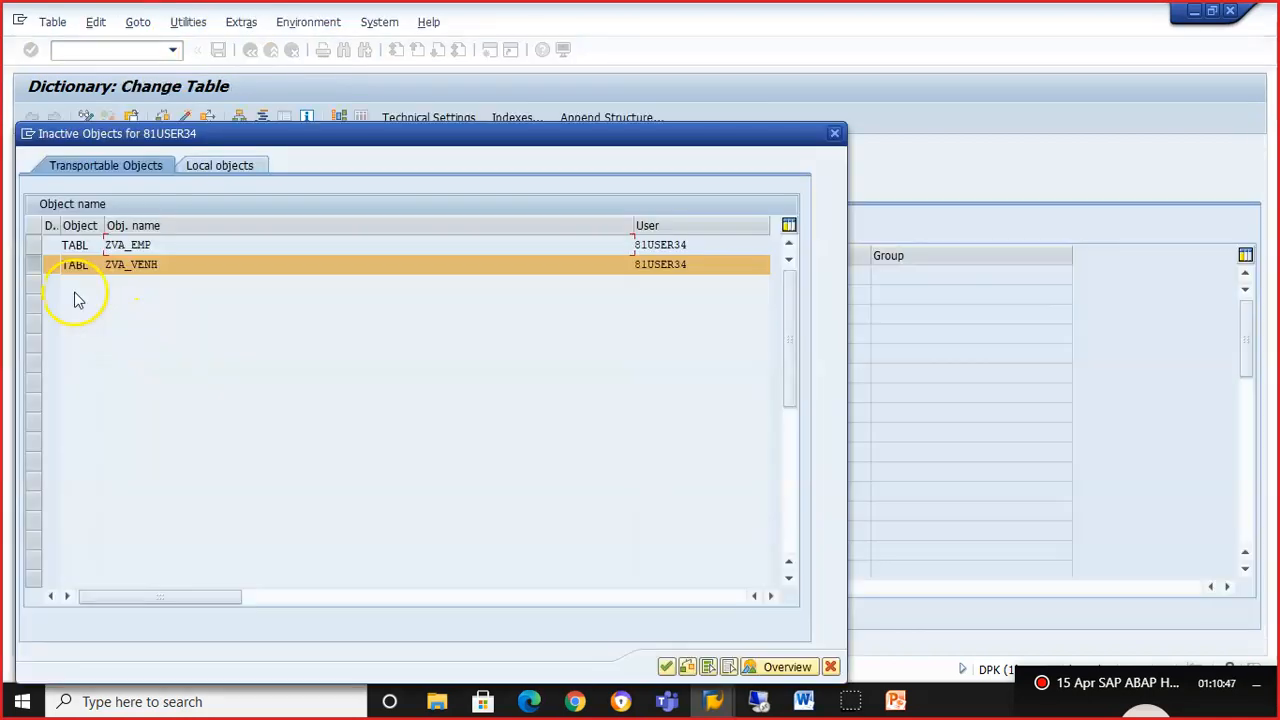
Activate table ZVA_VENH without displaying the activation log and exit the table, saving it.
key("Return")
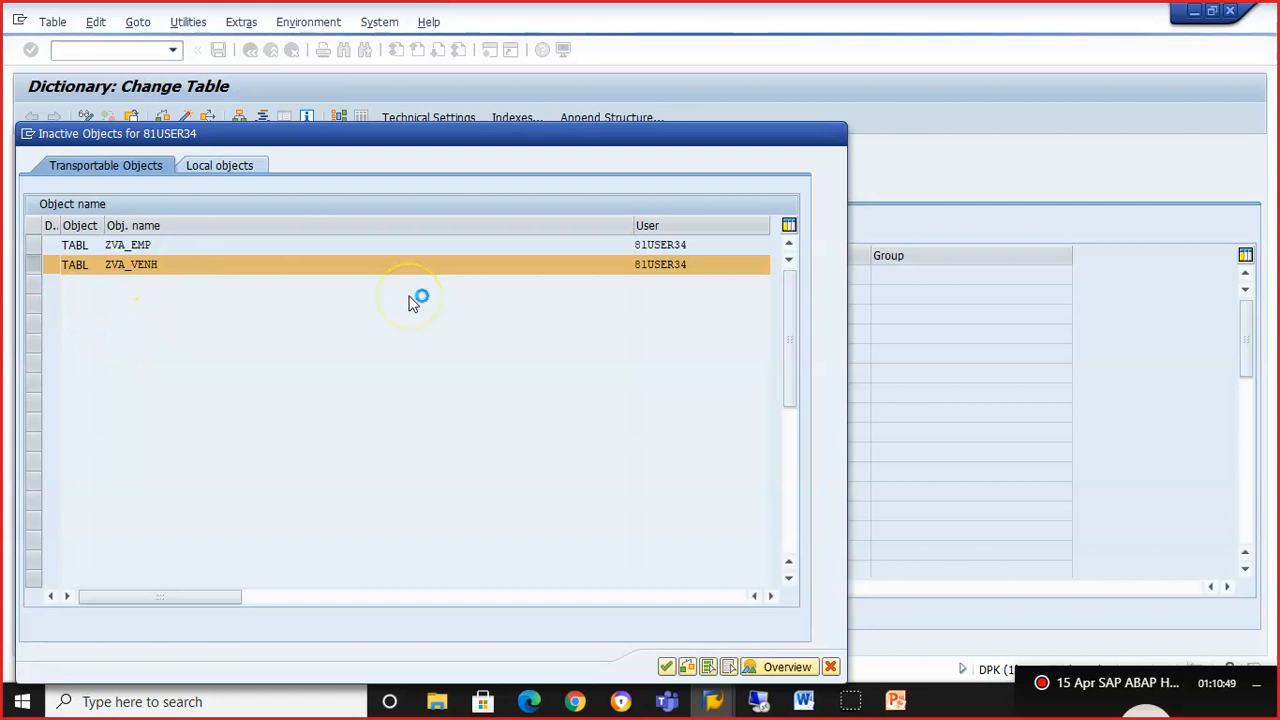
left_click(330, 366)
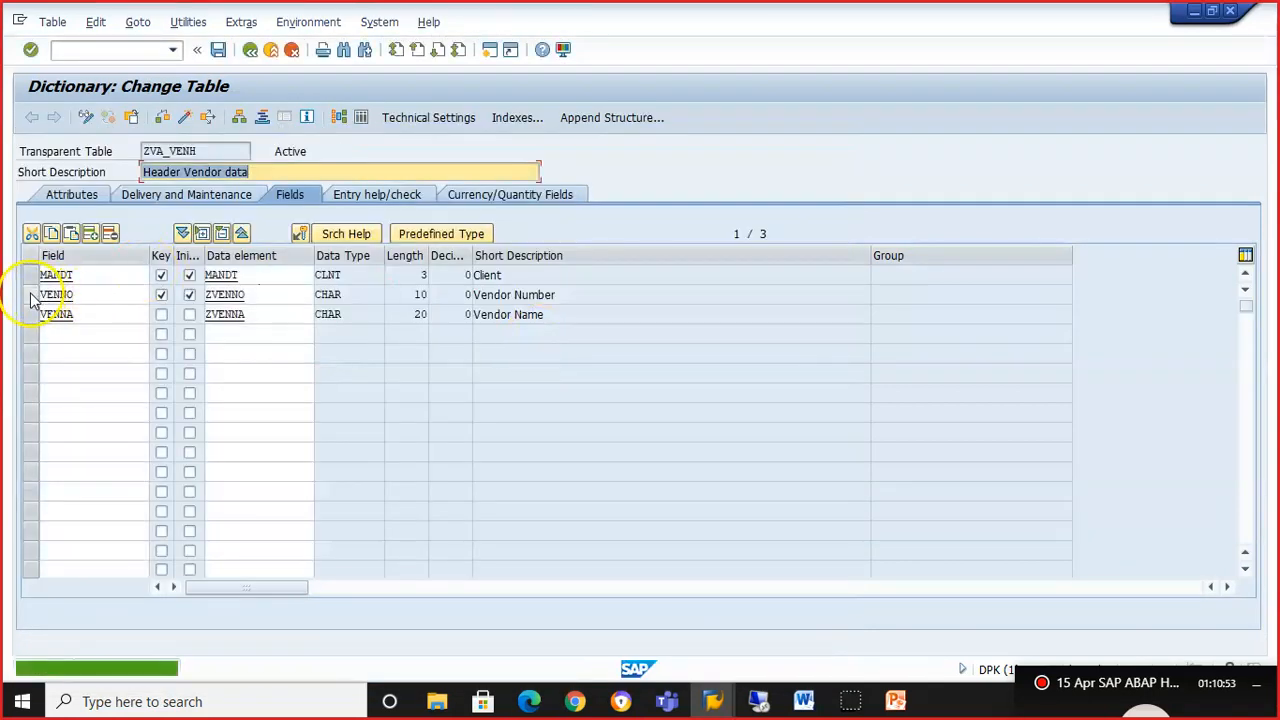
left_click(31, 295)
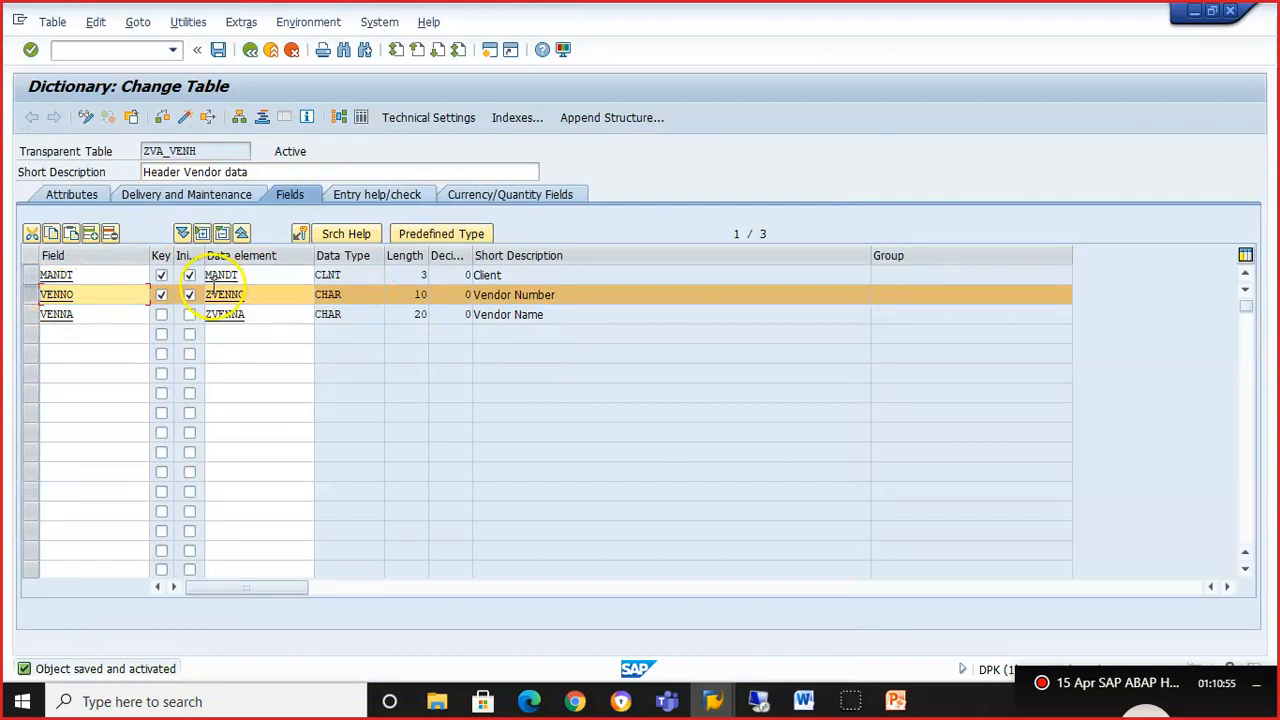
left_click(251, 50)
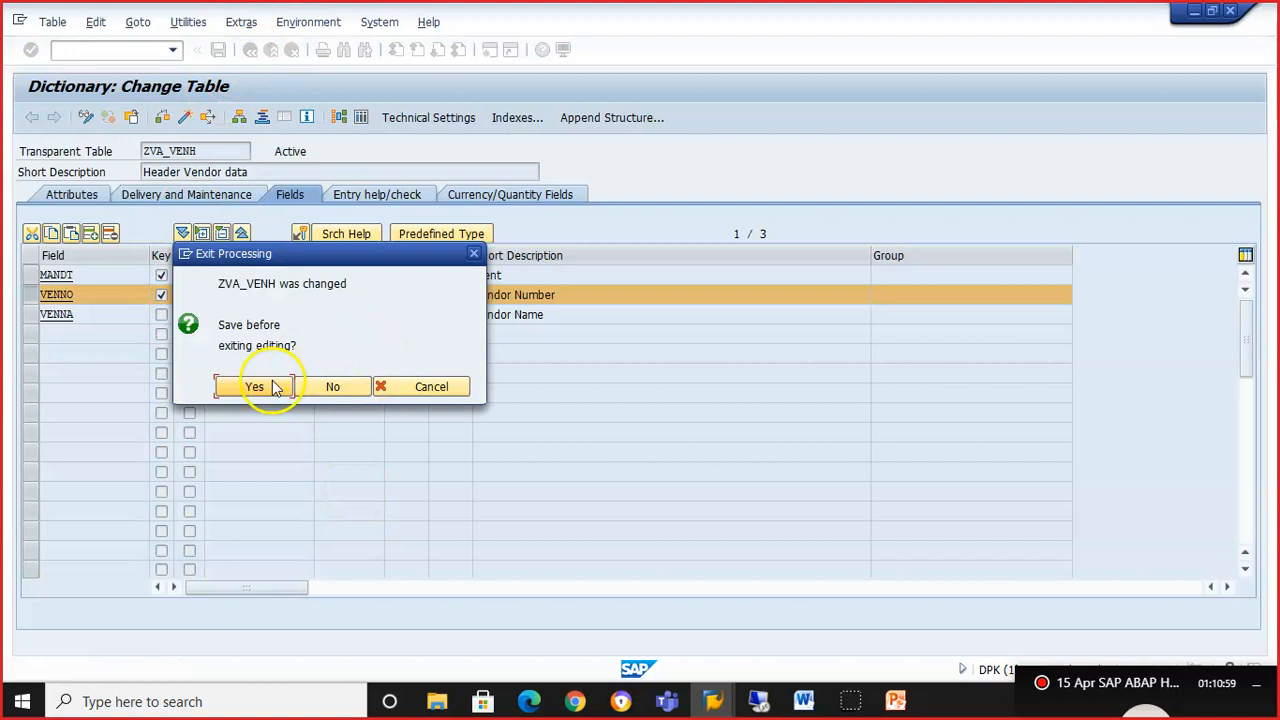
left_click(268, 394)
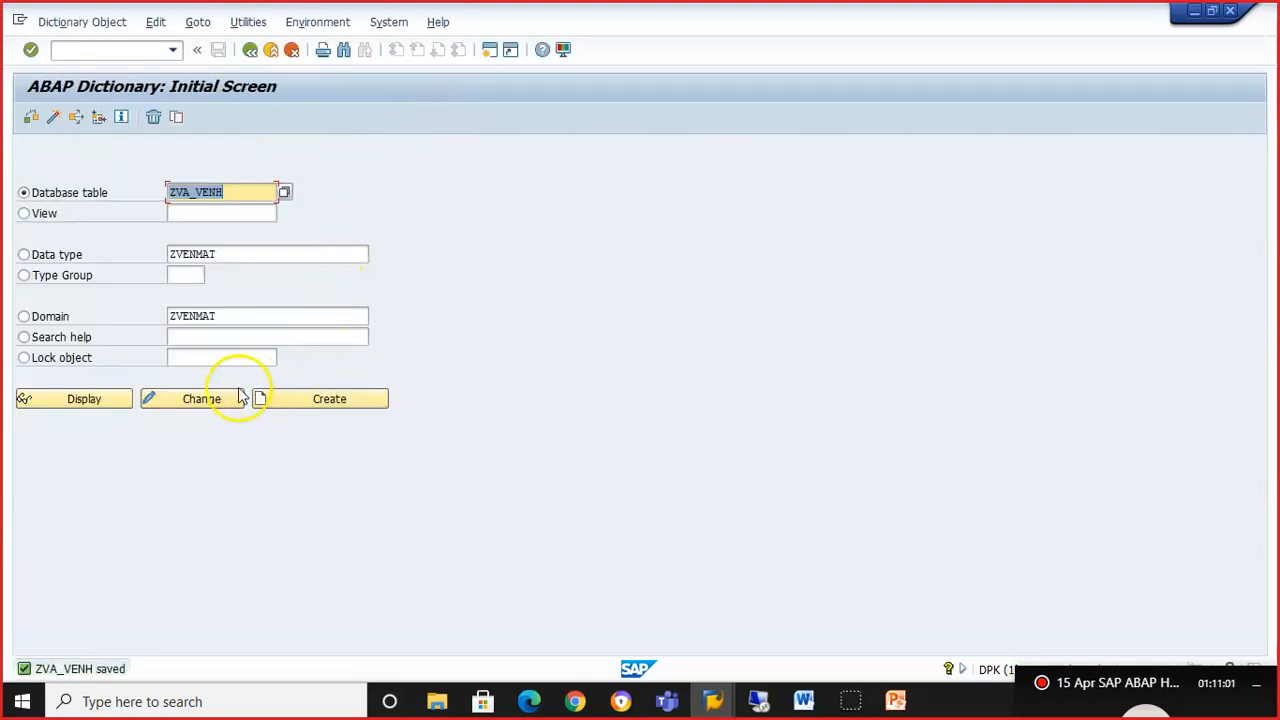
Reopen ZVA_VENH for change, examine the key field options for generic area buffering, and leave the technical settings with that option cleared.
left_click(225, 396)
left_click(438, 117)
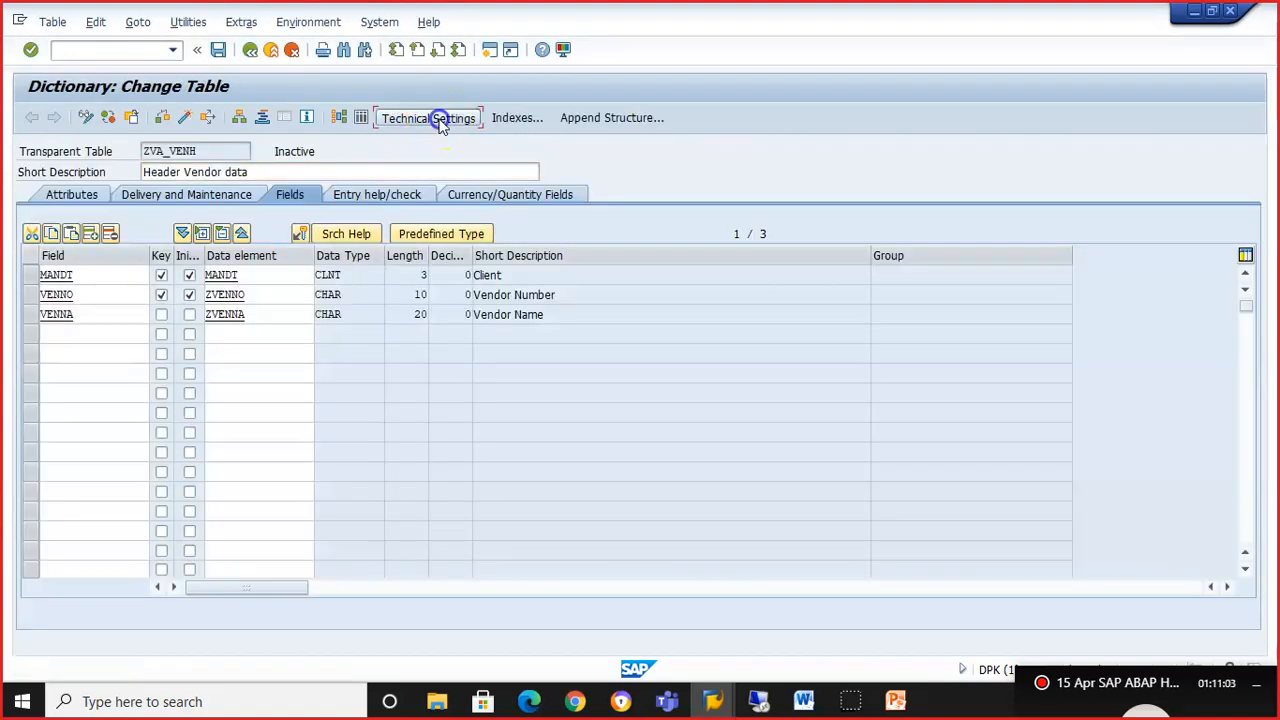
left_click(106, 524)
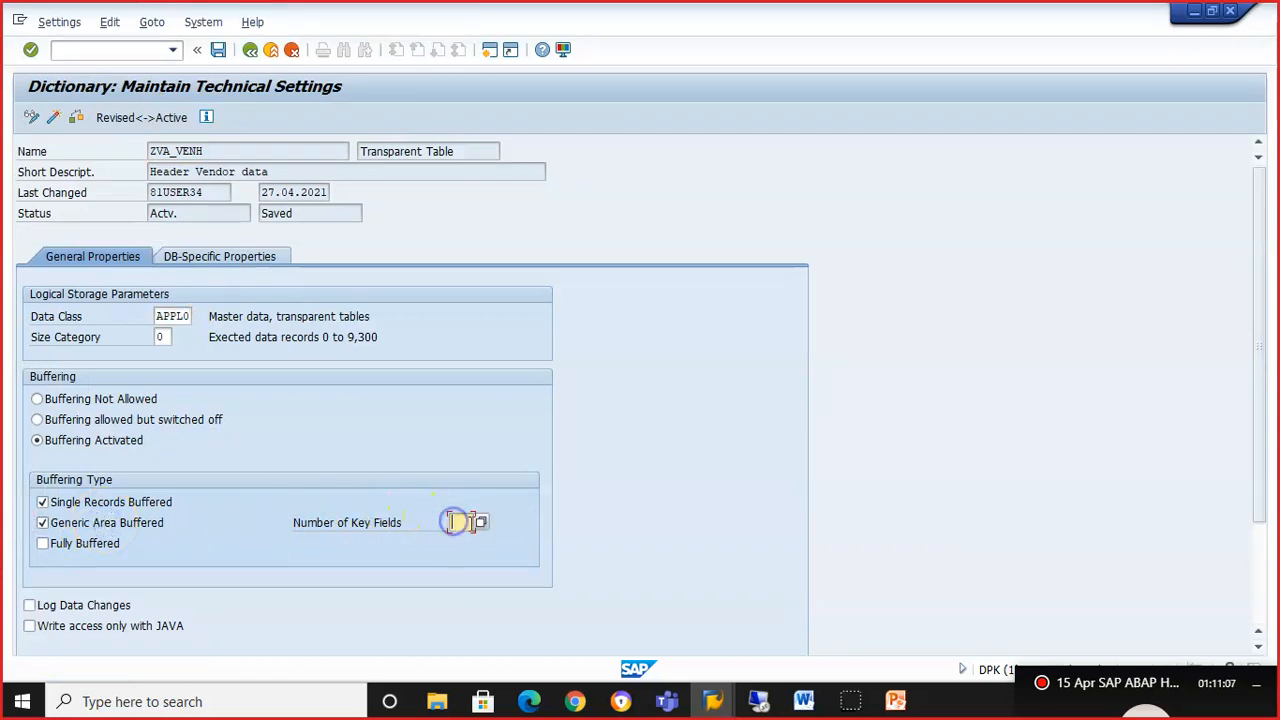
left_click(478, 522)
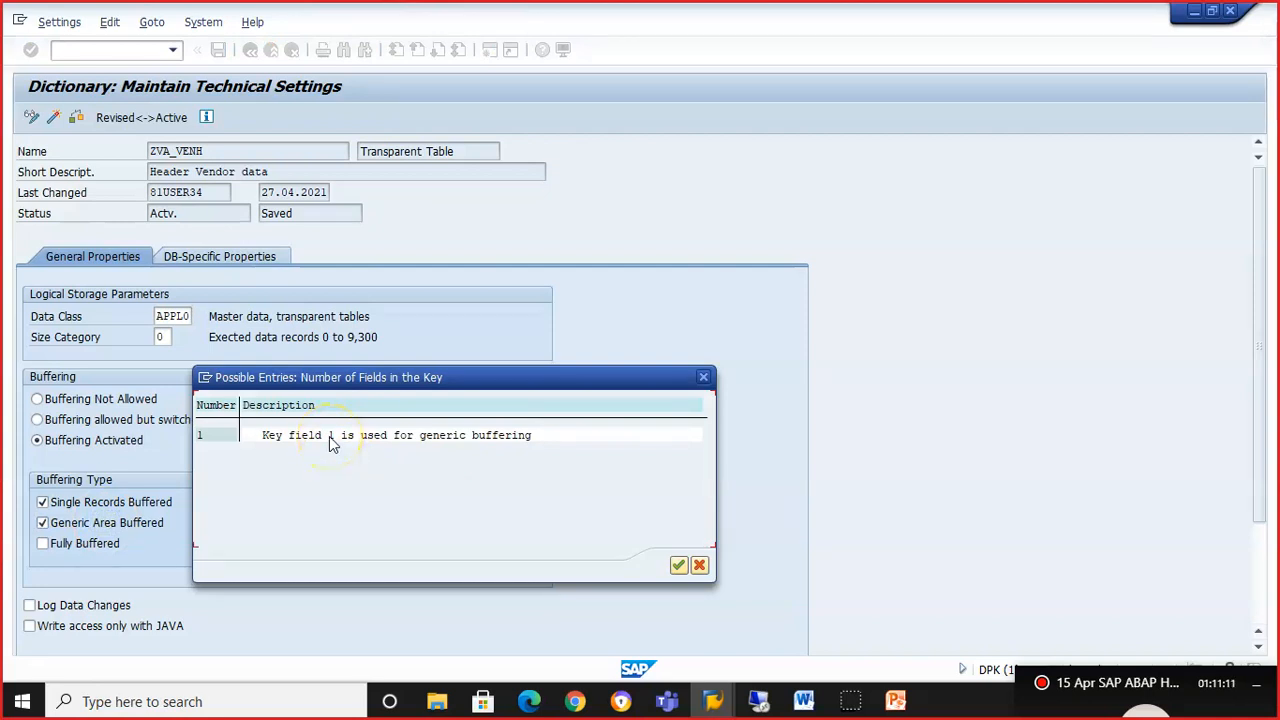
left_click(706, 380)
left_click(42, 524)
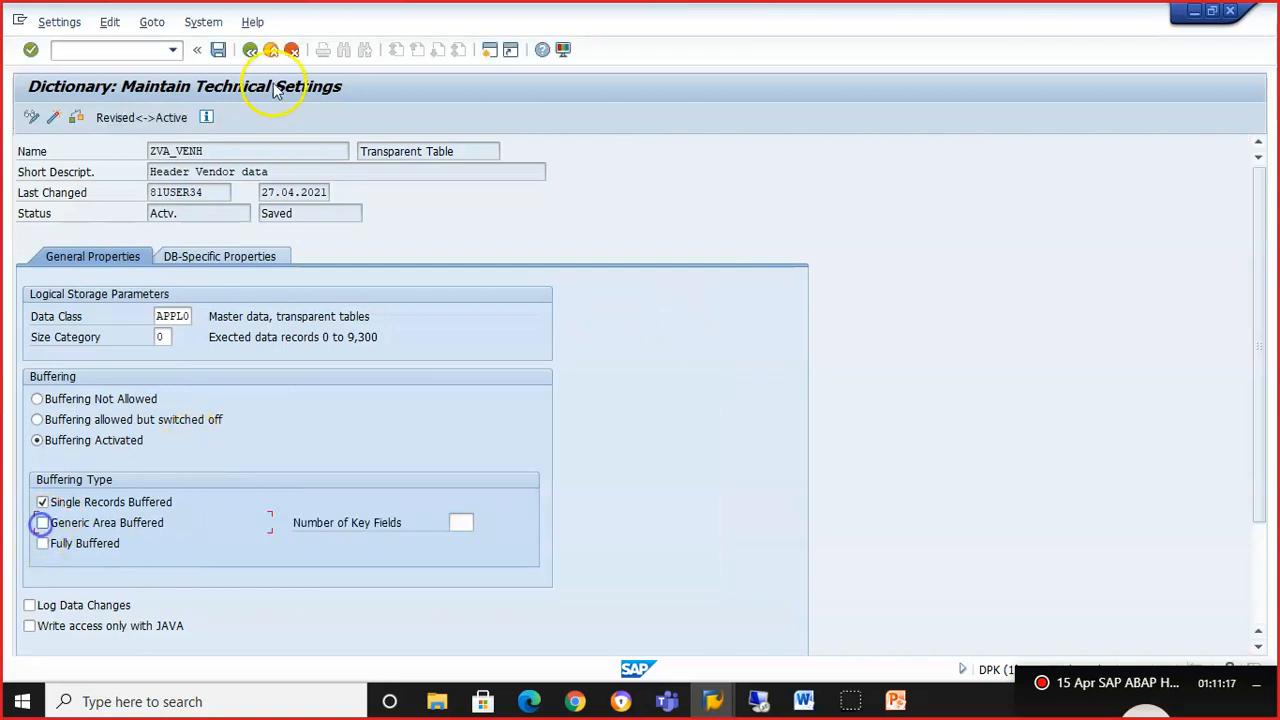
left_click(250, 50)
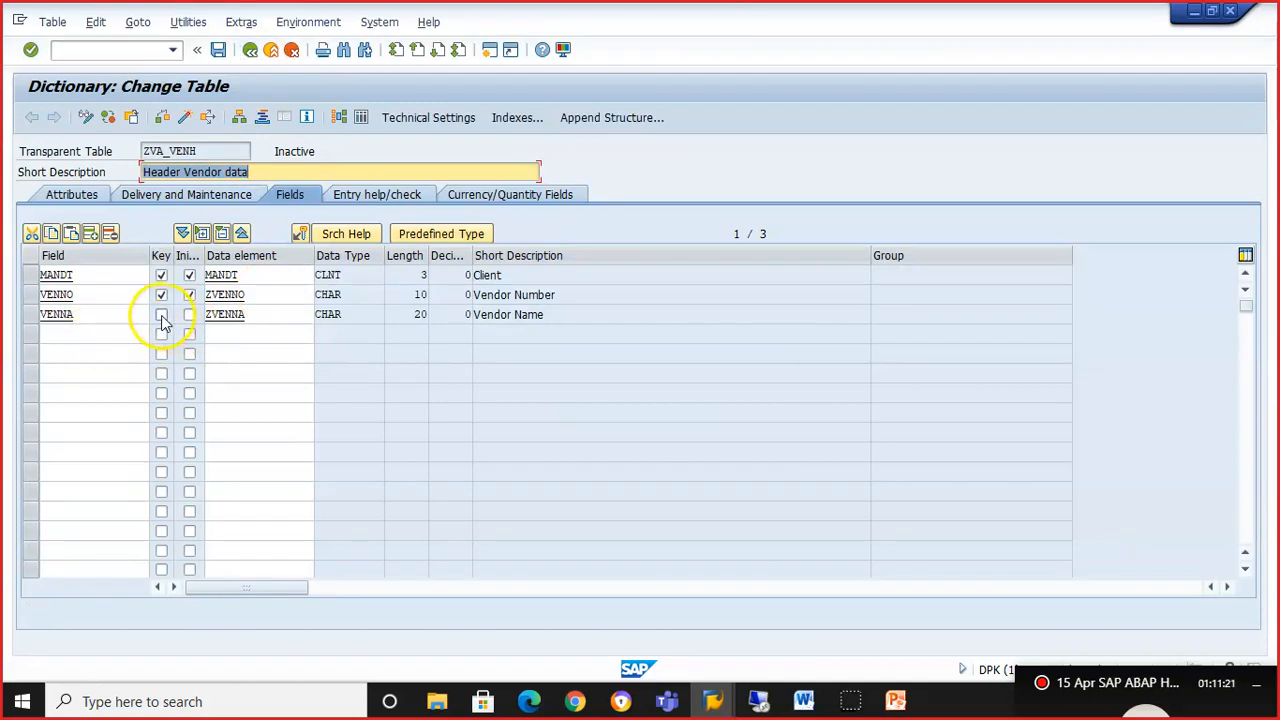
Mark field VENNA as key with initial values and save the table while opening its technical settings.
left_click(161, 314)
left_click(189, 315)
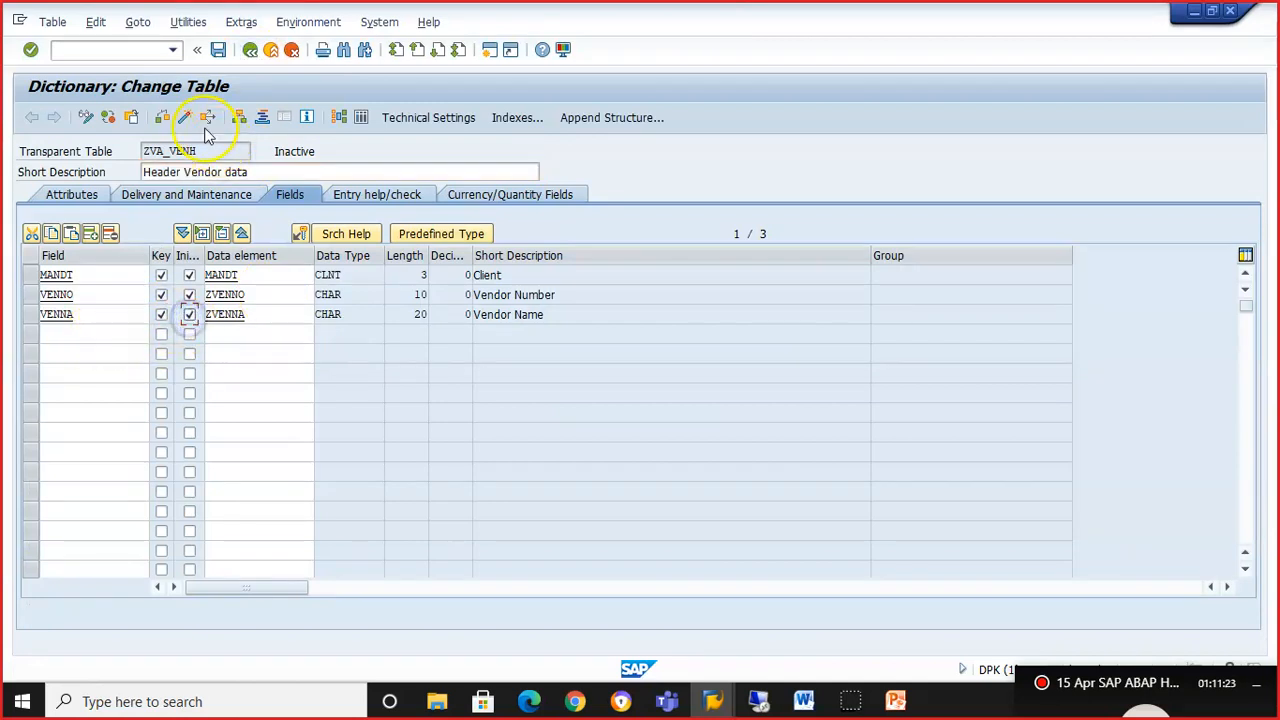
left_click(416, 117)
left_click(254, 386)
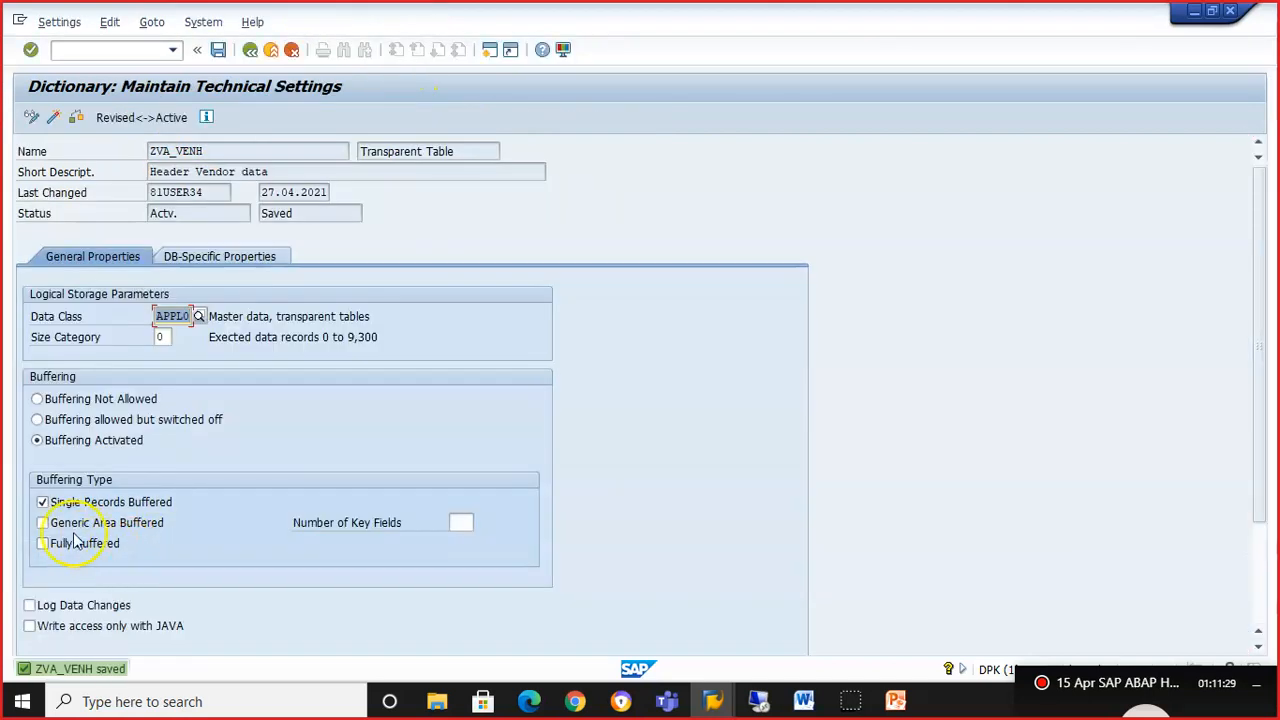
Check the generic buffering key field options again, clear Generic Area Buffered, save the technical settings and return to the table.
left_click(42, 522)
left_click(462, 520)
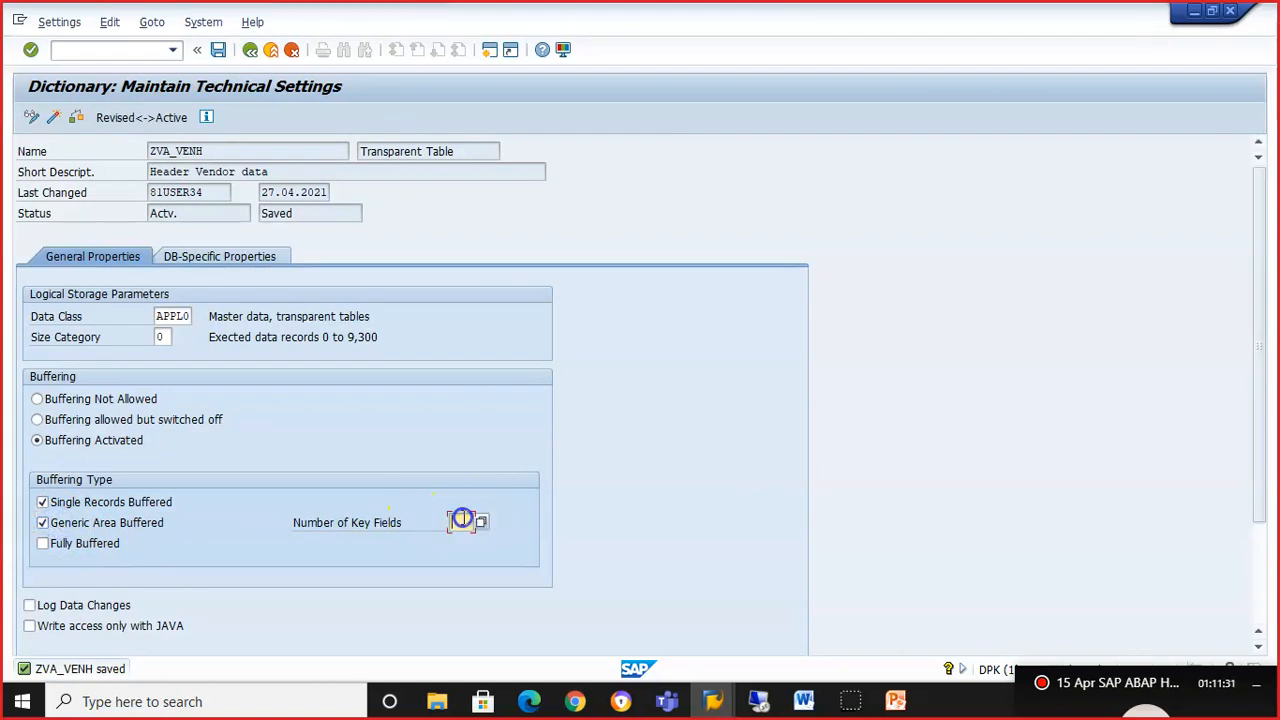
left_click(481, 523)
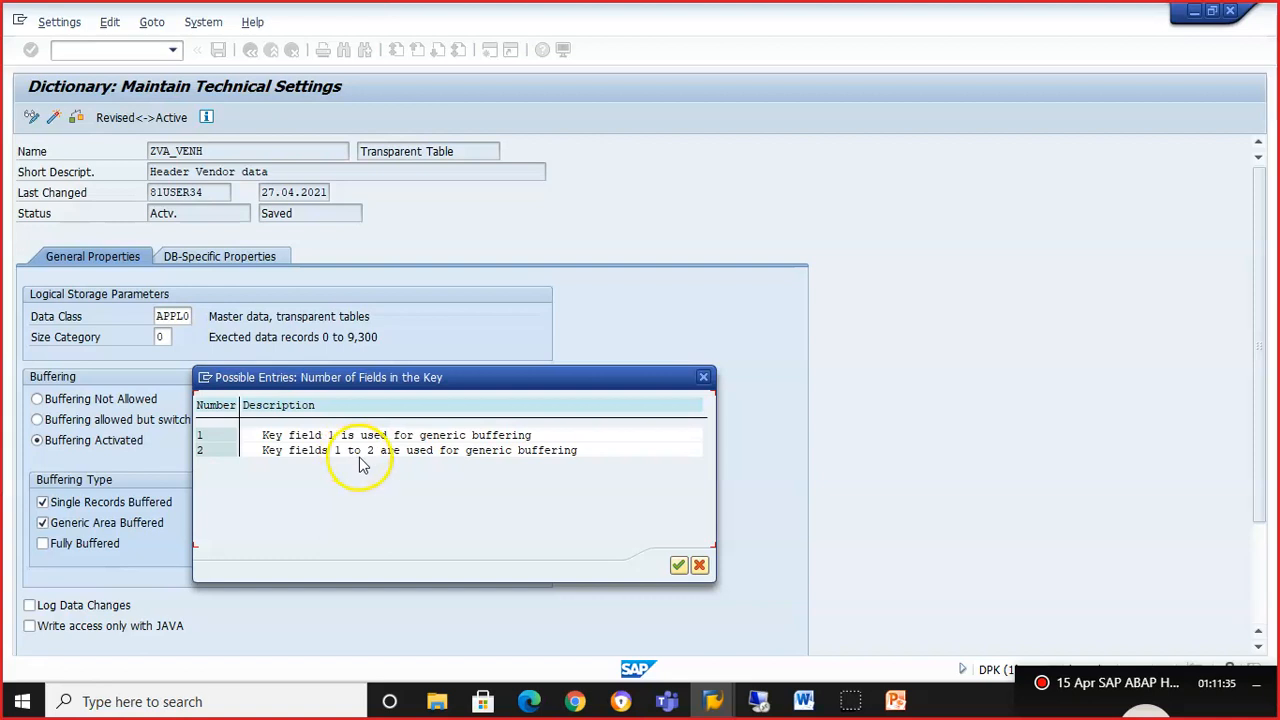
left_click(704, 378)
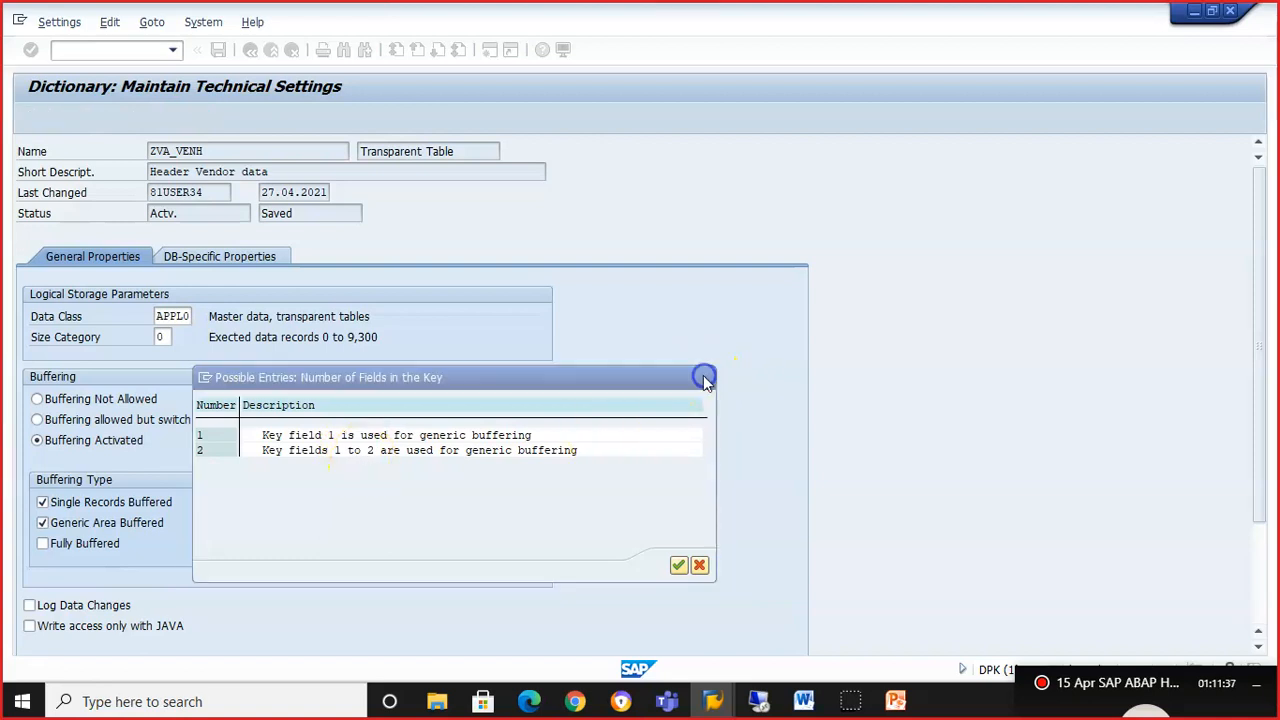
left_click(43, 523)
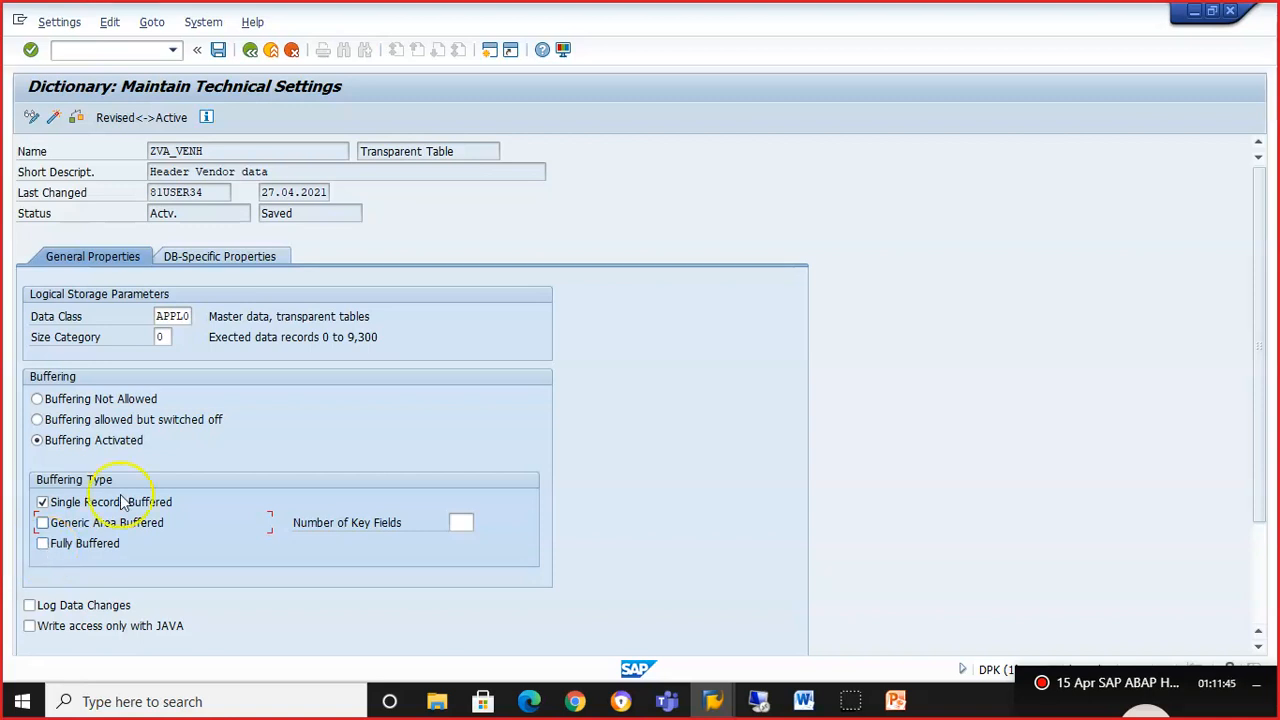
left_click(218, 49)
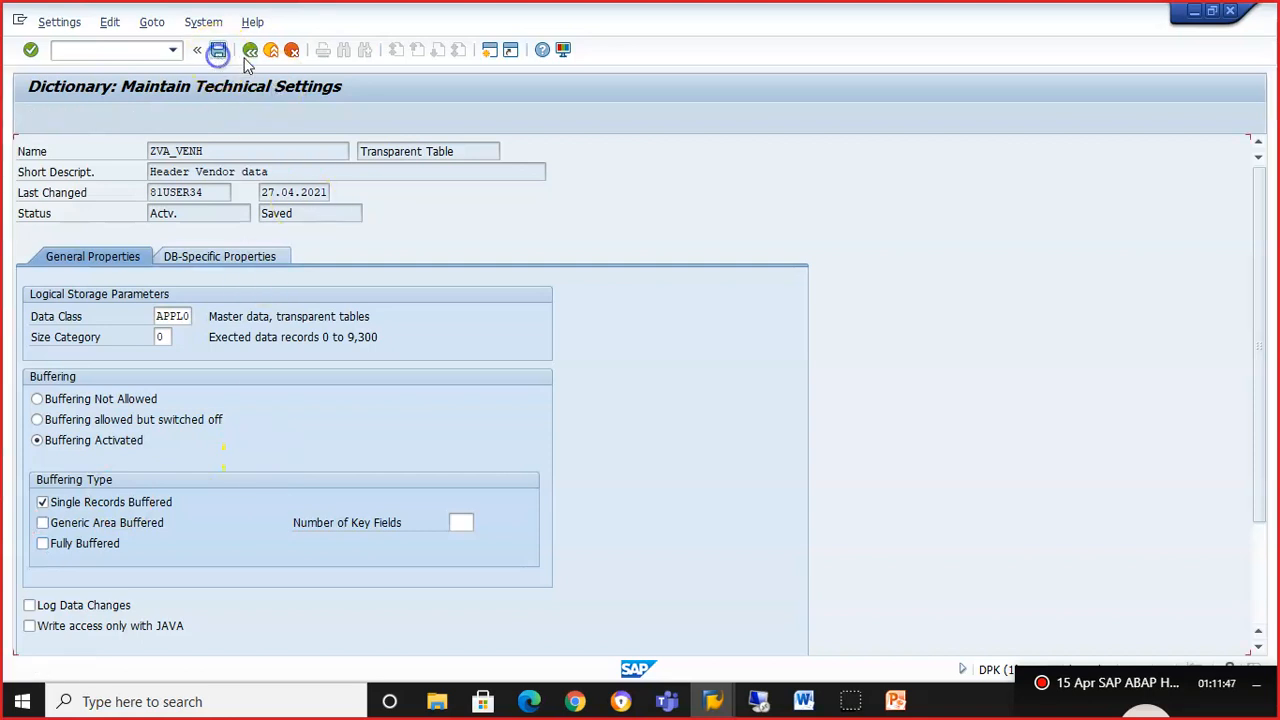
left_click(250, 50)
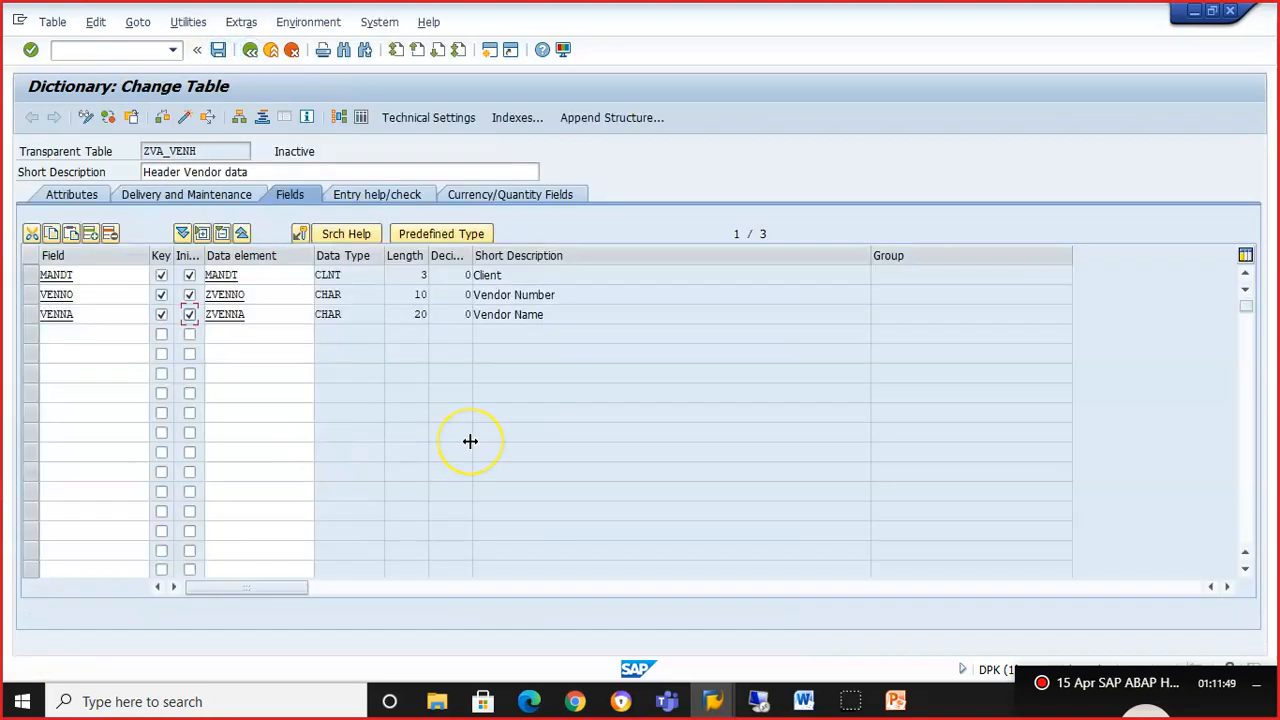
Examine the storage type in ZVA_VENH's database-specific technical properties and return to the table definition.
left_click(455, 119)
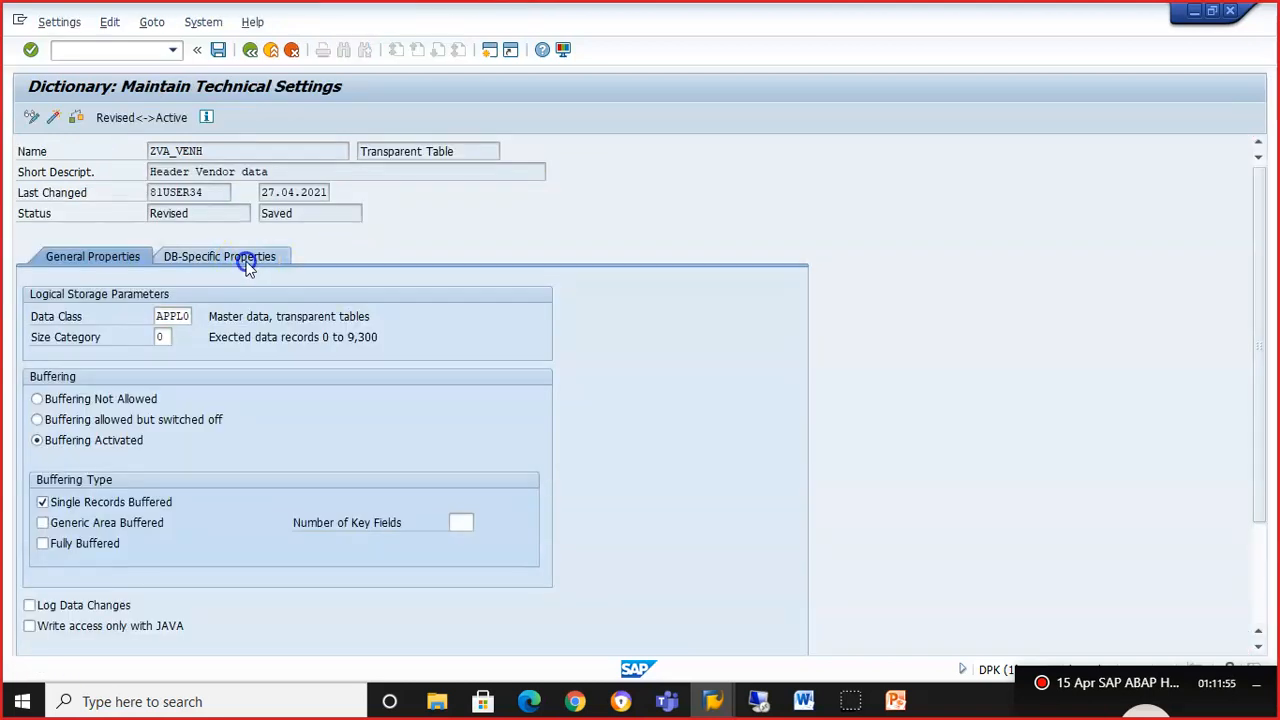
left_click(247, 265)
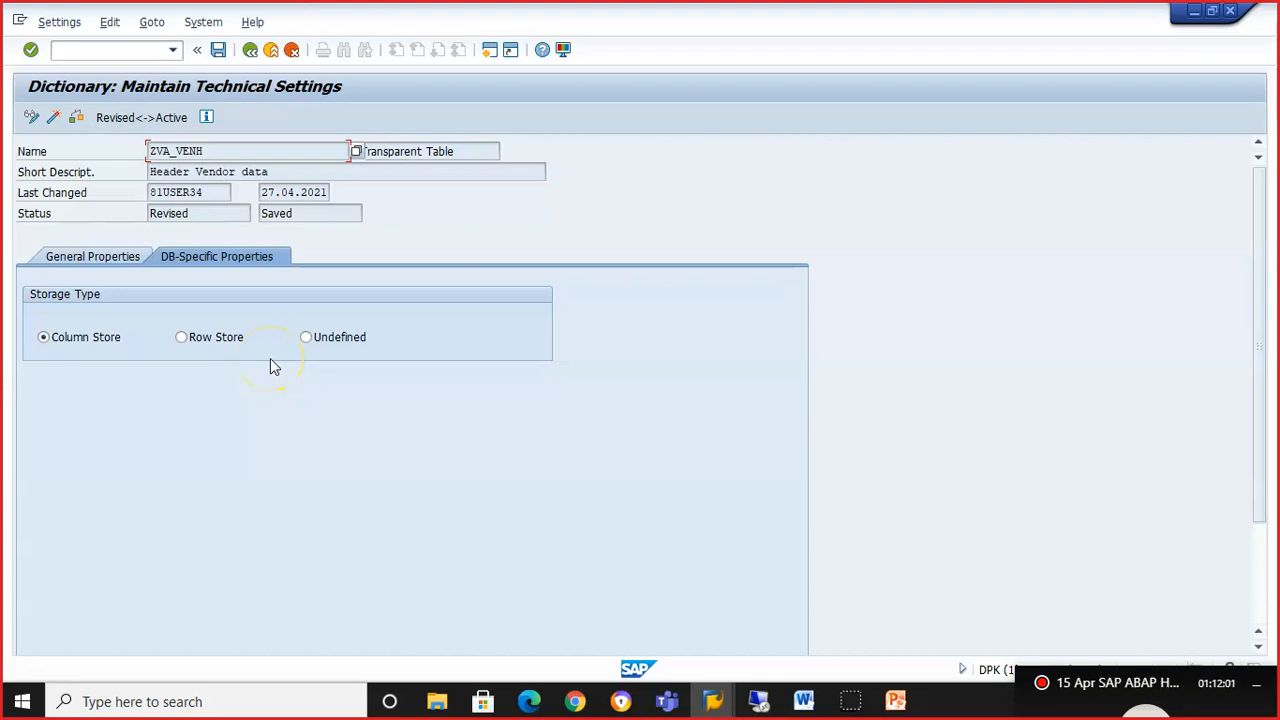
left_click(250, 50)
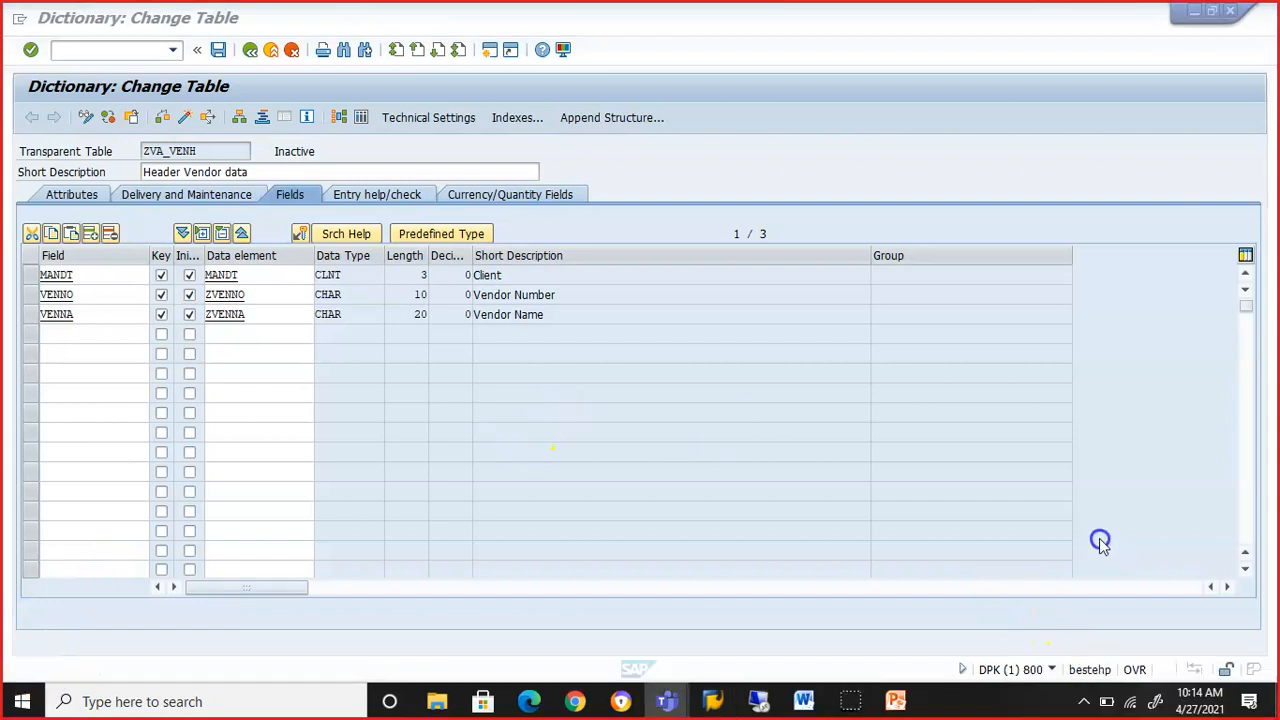
mouse_move(668, 705)
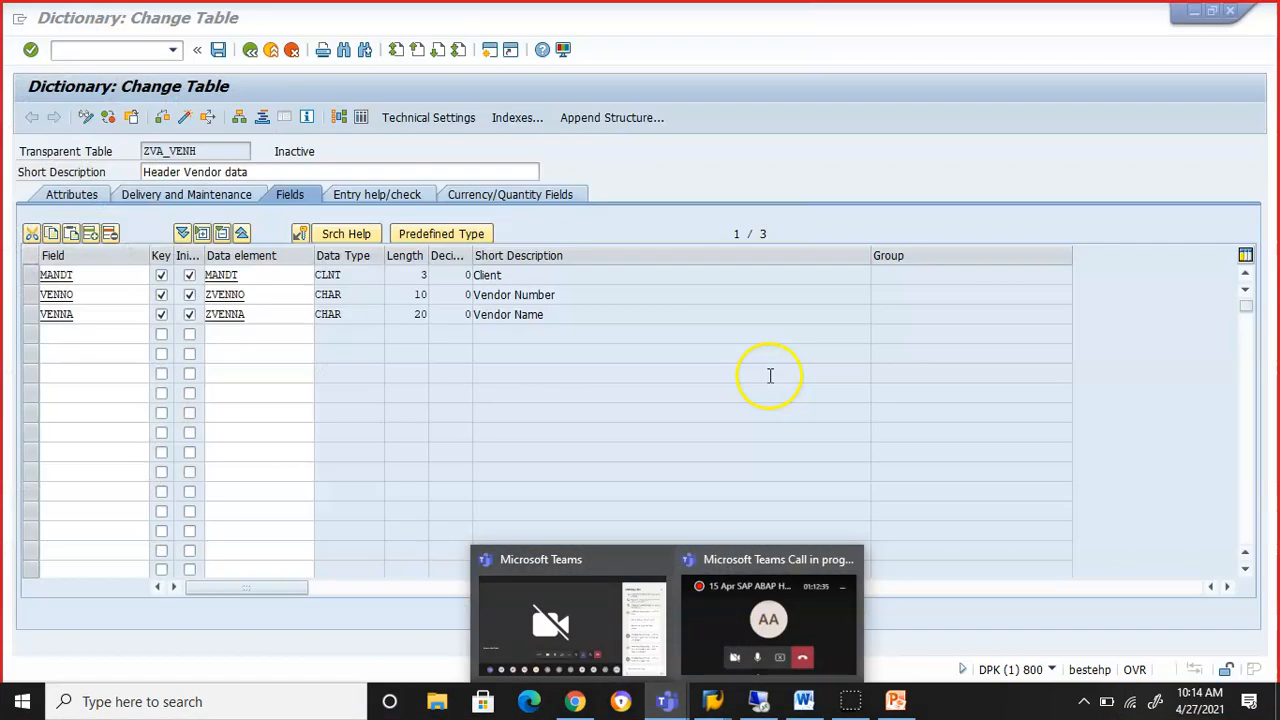
left_click(424, 468)
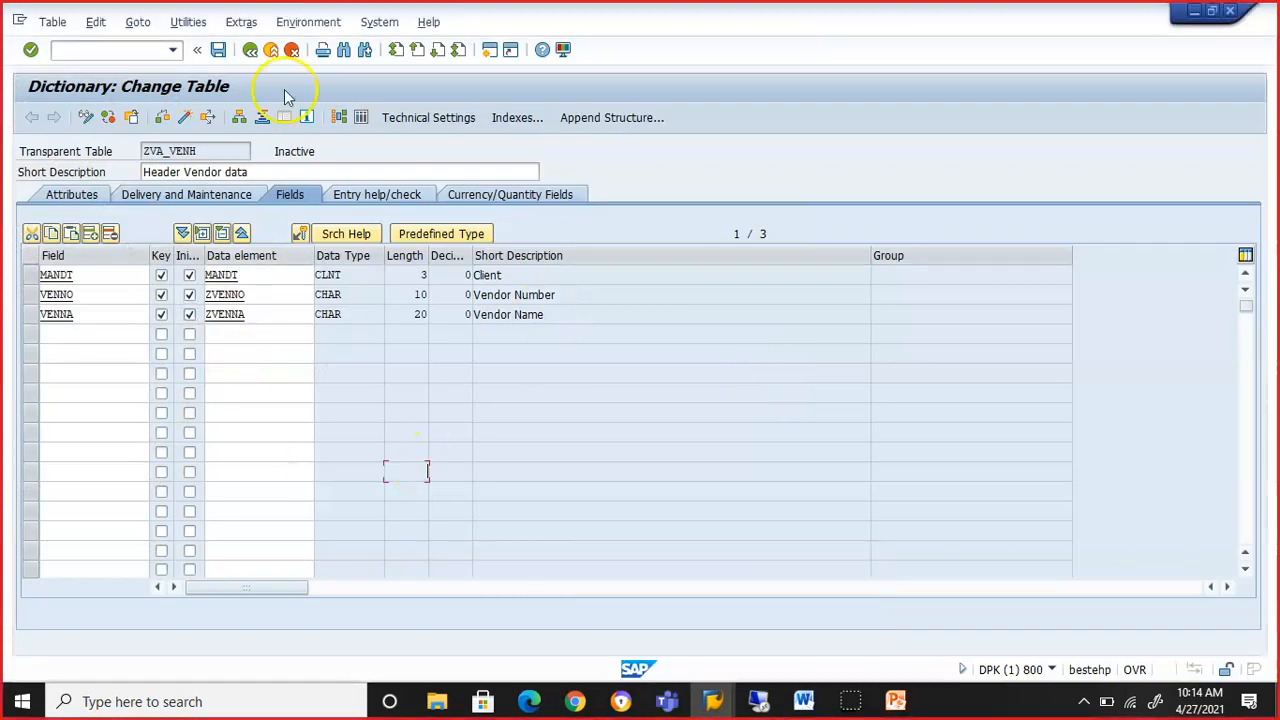
Reopen table ZVA_VENH for change and activate it without displaying the activation log.
left_click(251, 50)
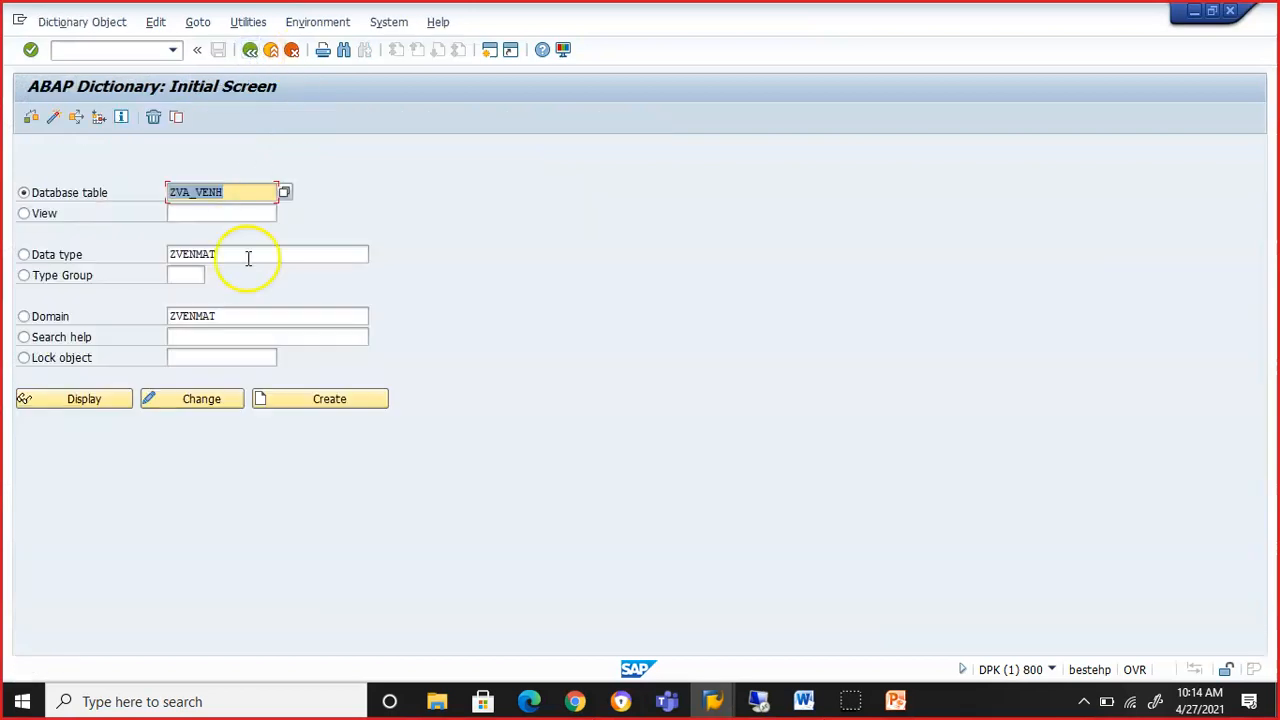
left_click(208, 401)
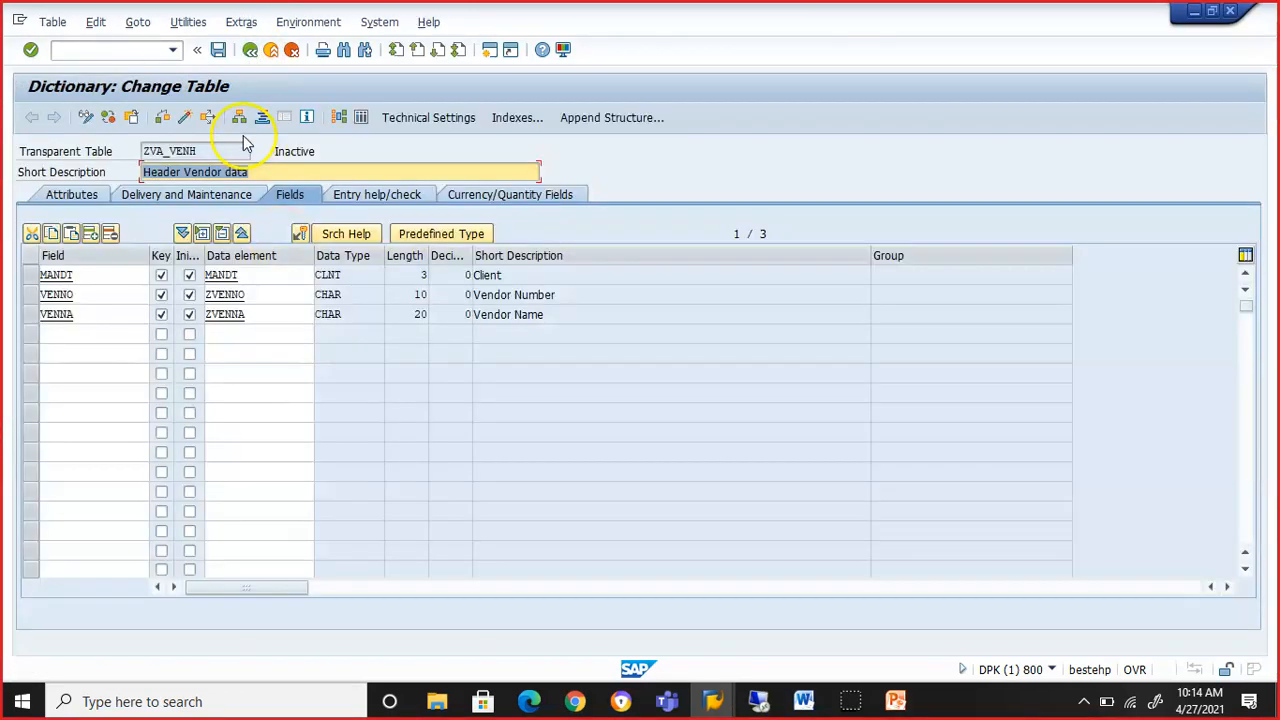
left_click(186, 117)
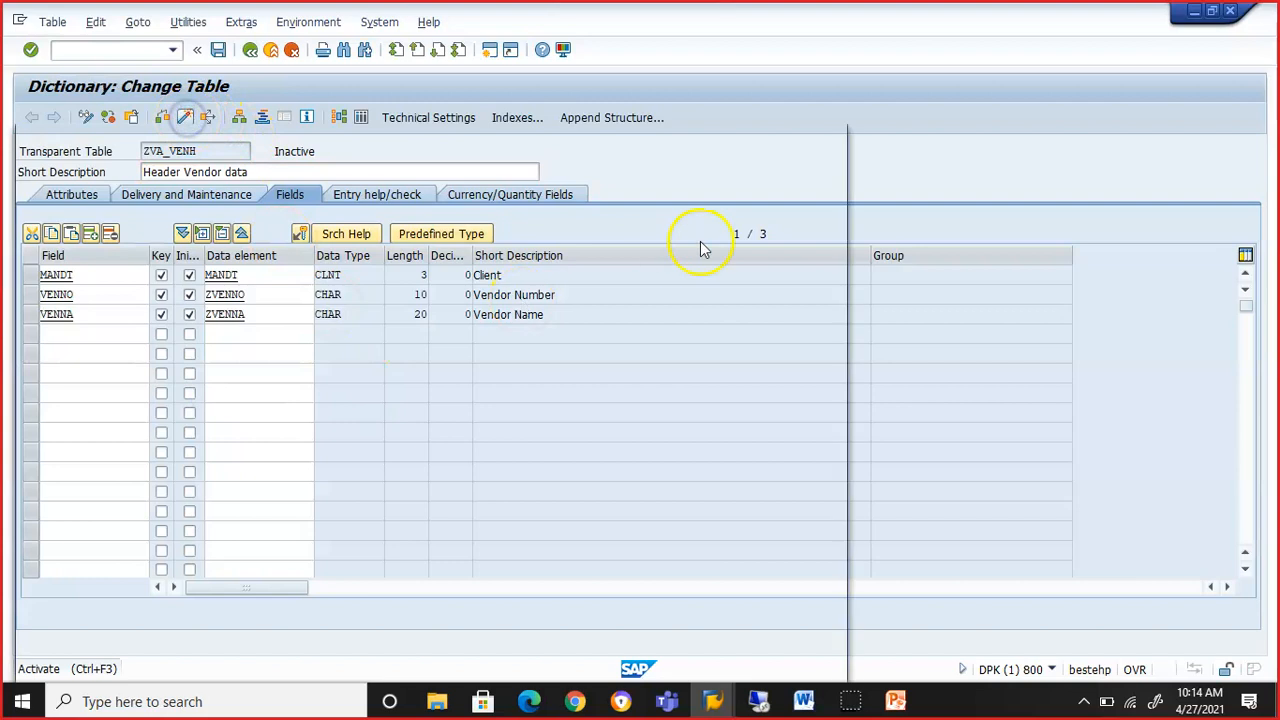
key("Return")
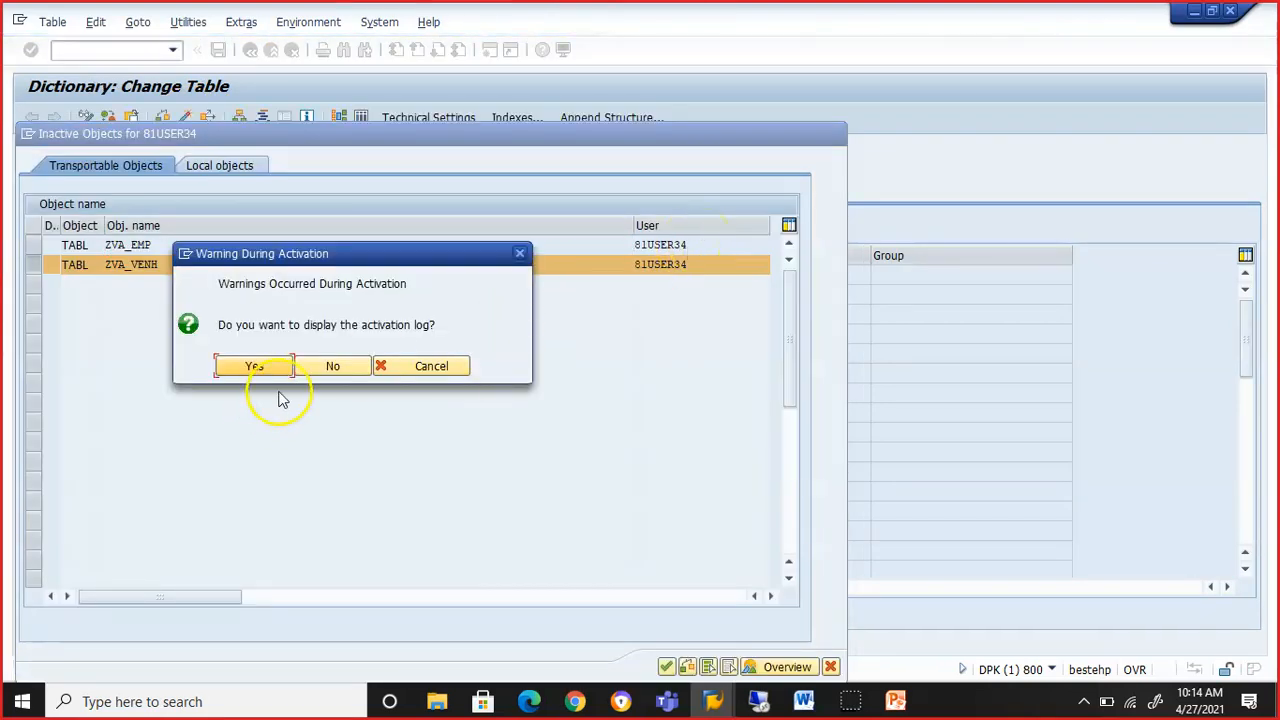
left_click(334, 366)
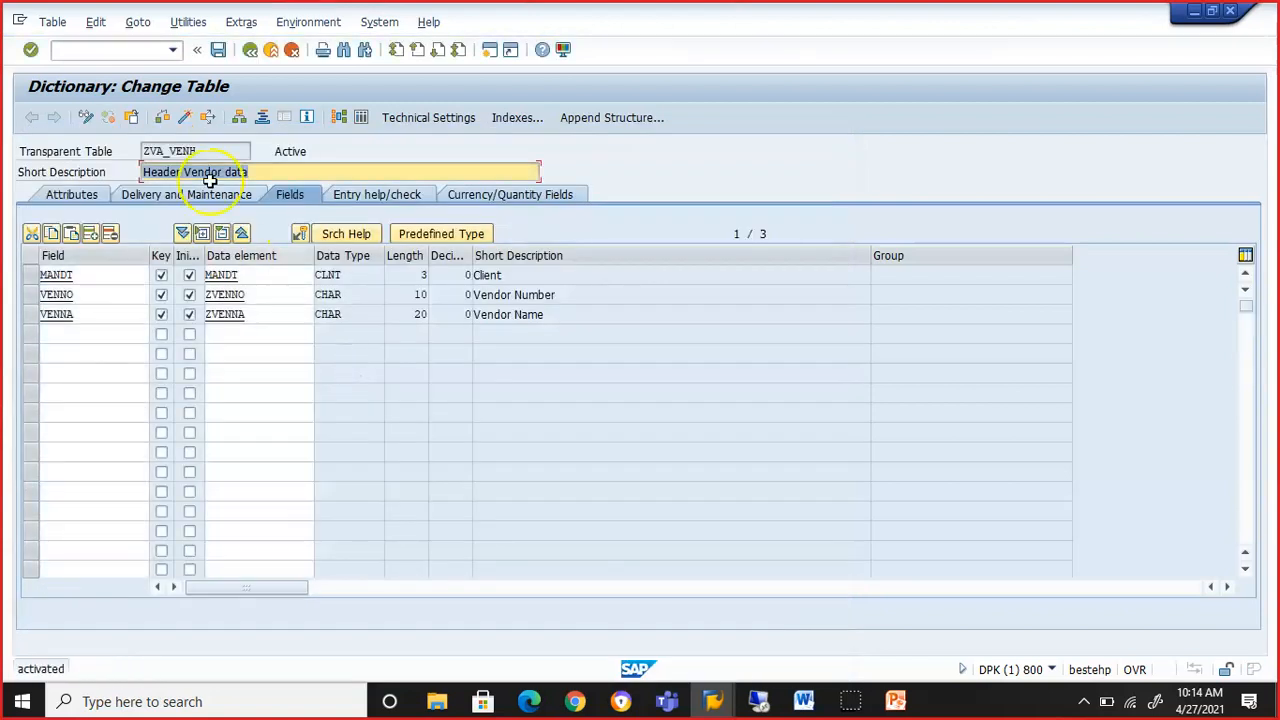
Create a table entry in ZVA_VENH with VENNO 1000 and the vendor's name in VENNA, and save it.
left_click(188, 24)
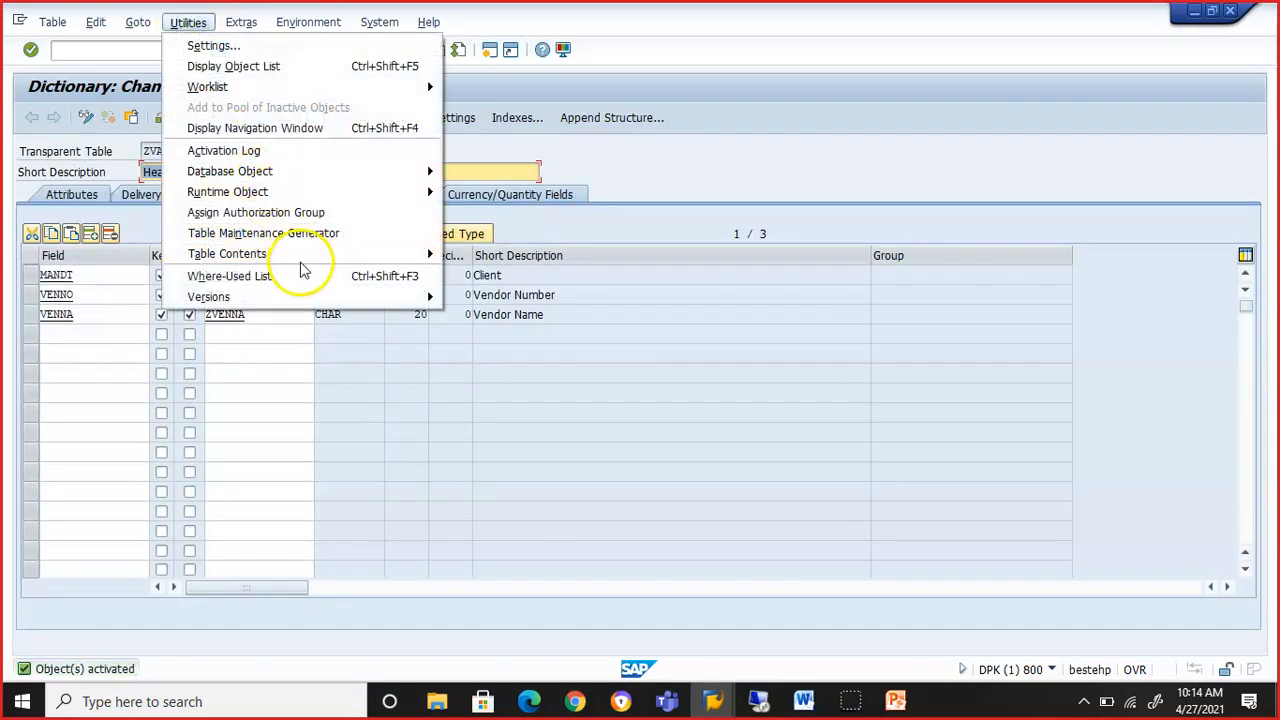
mouse_move(371, 253)
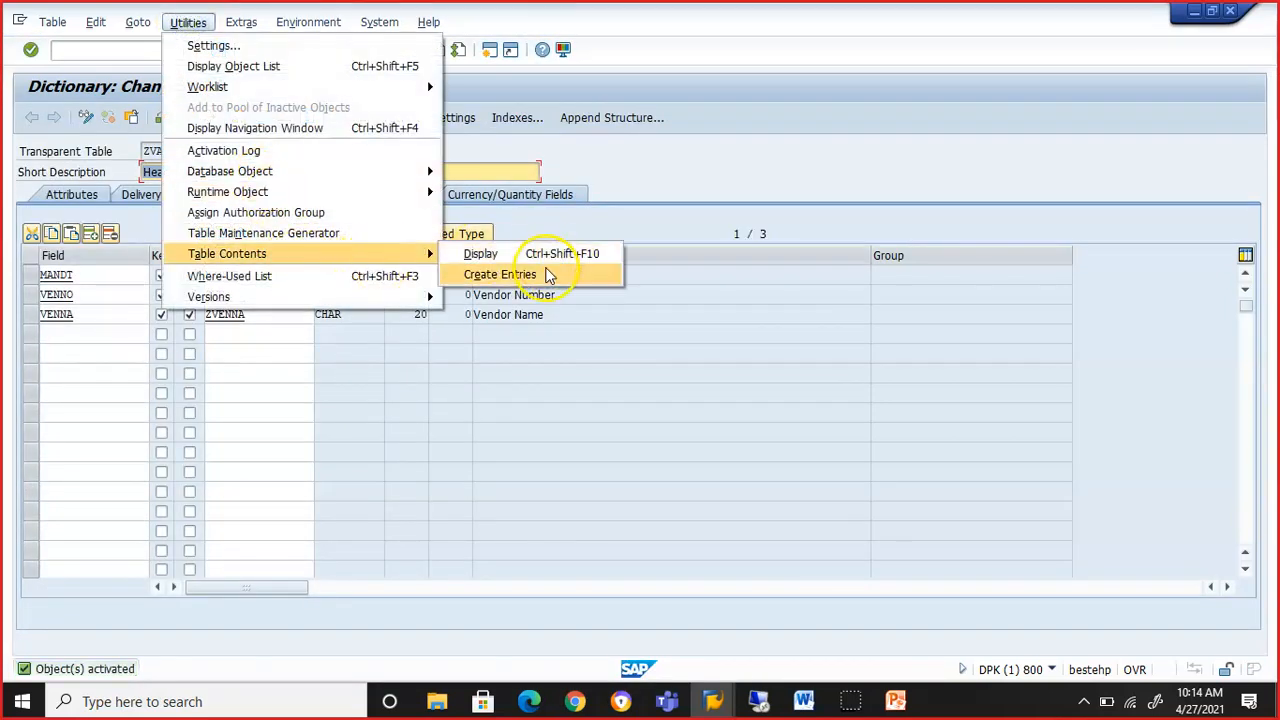
left_click(549, 275)
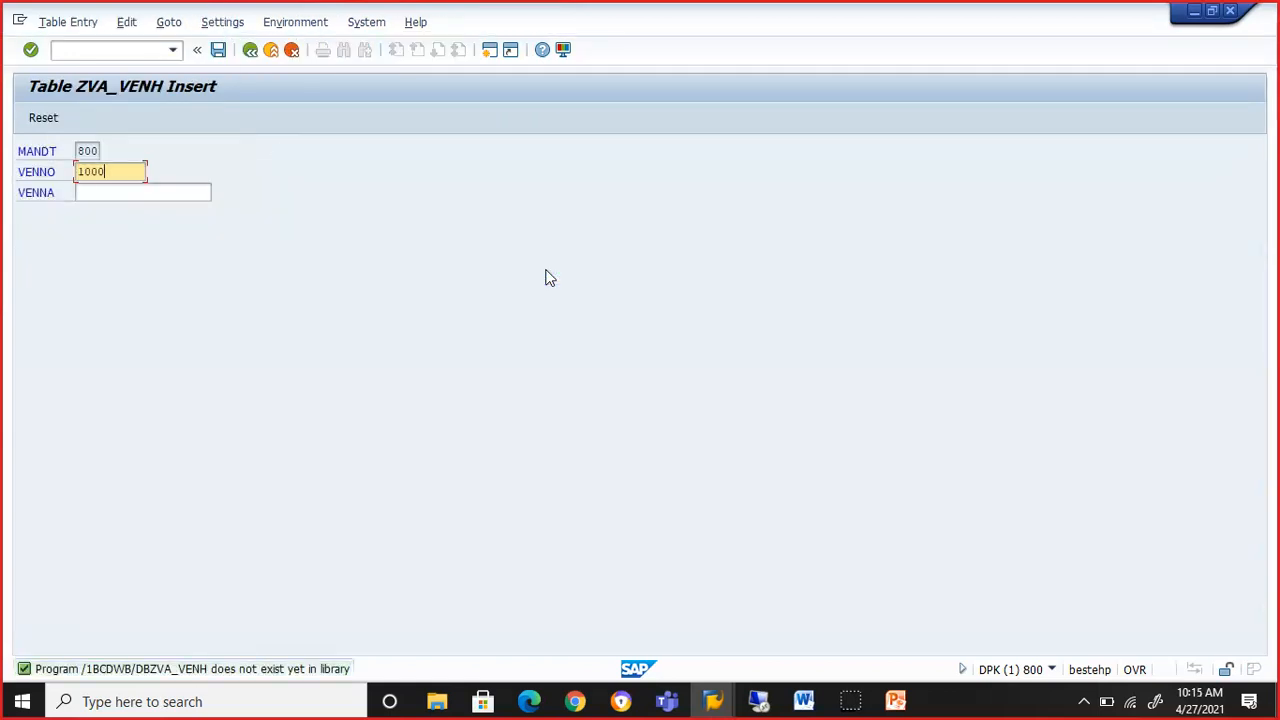
key("Tab")
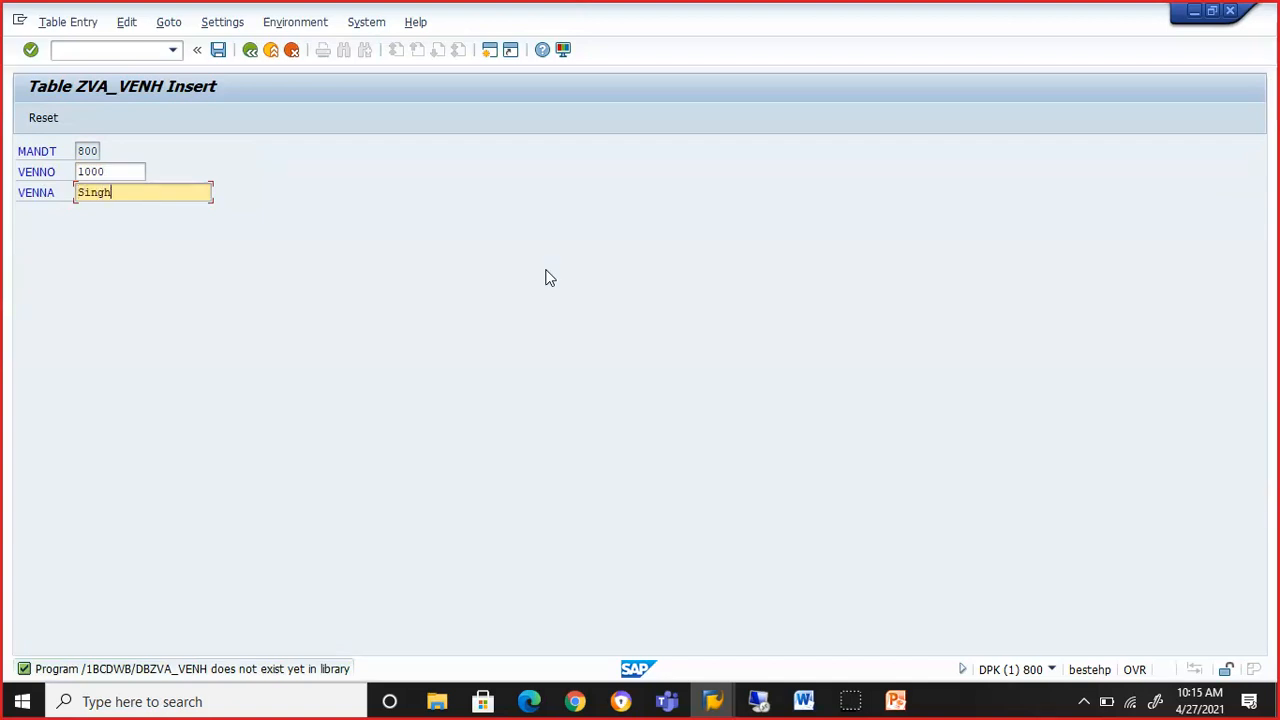
left_click(219, 49)
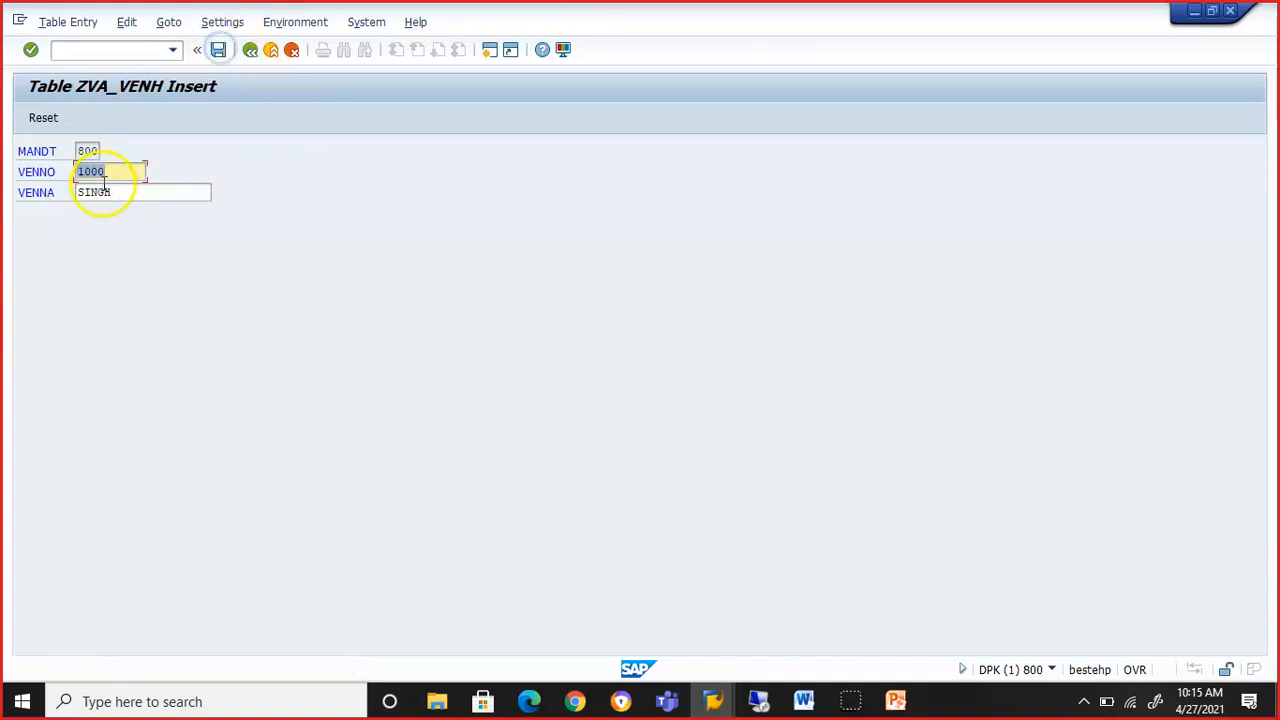
Save a second ZVA_VENH record with VENNO 1001 and a vendor name in VENNA.
left_click(113, 173)
type("1")
key("Tab")
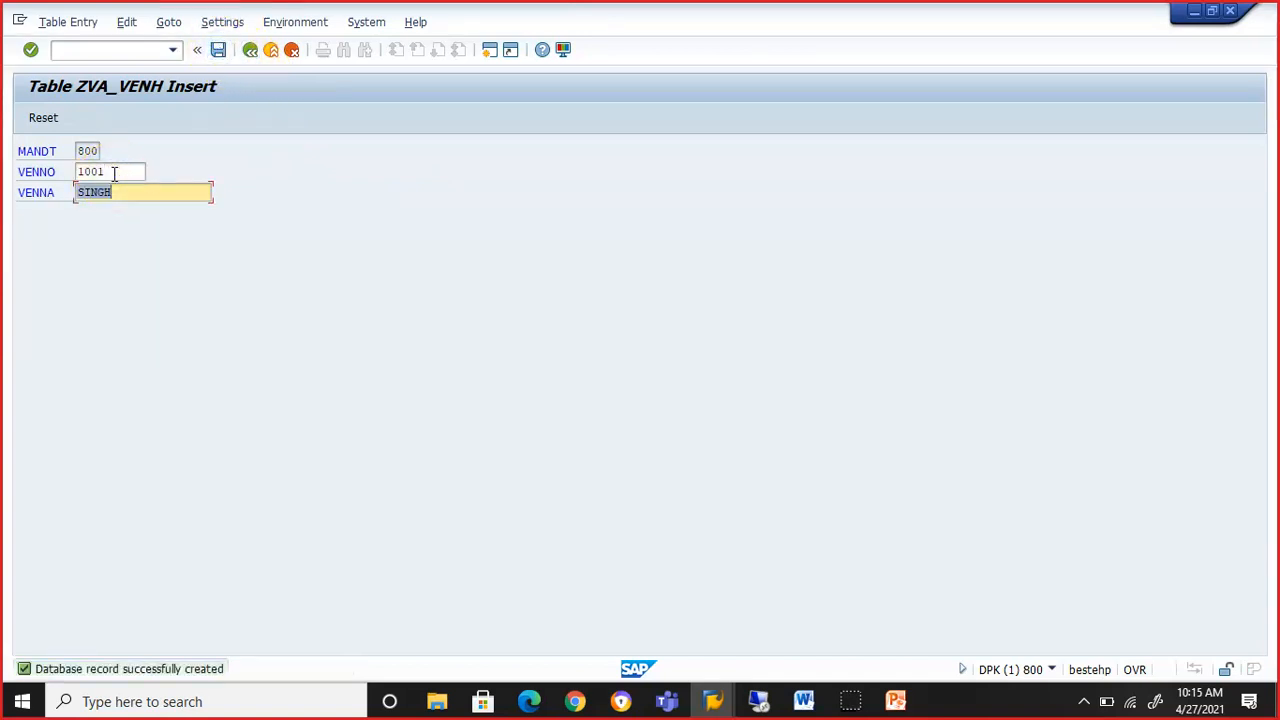
left_click(219, 49)
Save a third ZVA_VENH record with VENNO 1002 and a vendor name in VENNA.
left_click(126, 174)
key("BackSpace")
type("2")
key("Tab")
left_click(220, 51)
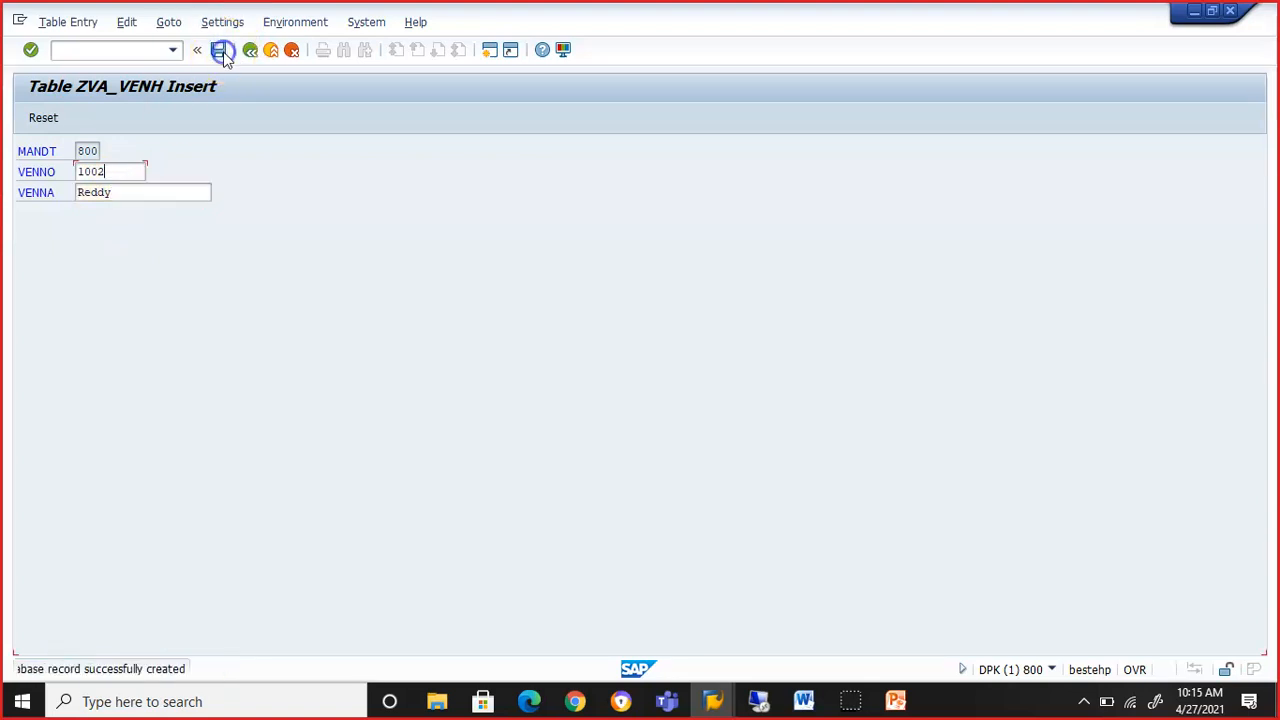
Return to the ABAP Dictionary initial screen and create database table ZVA_VENI with the short description Vendor Item Table.
left_click(250, 51)
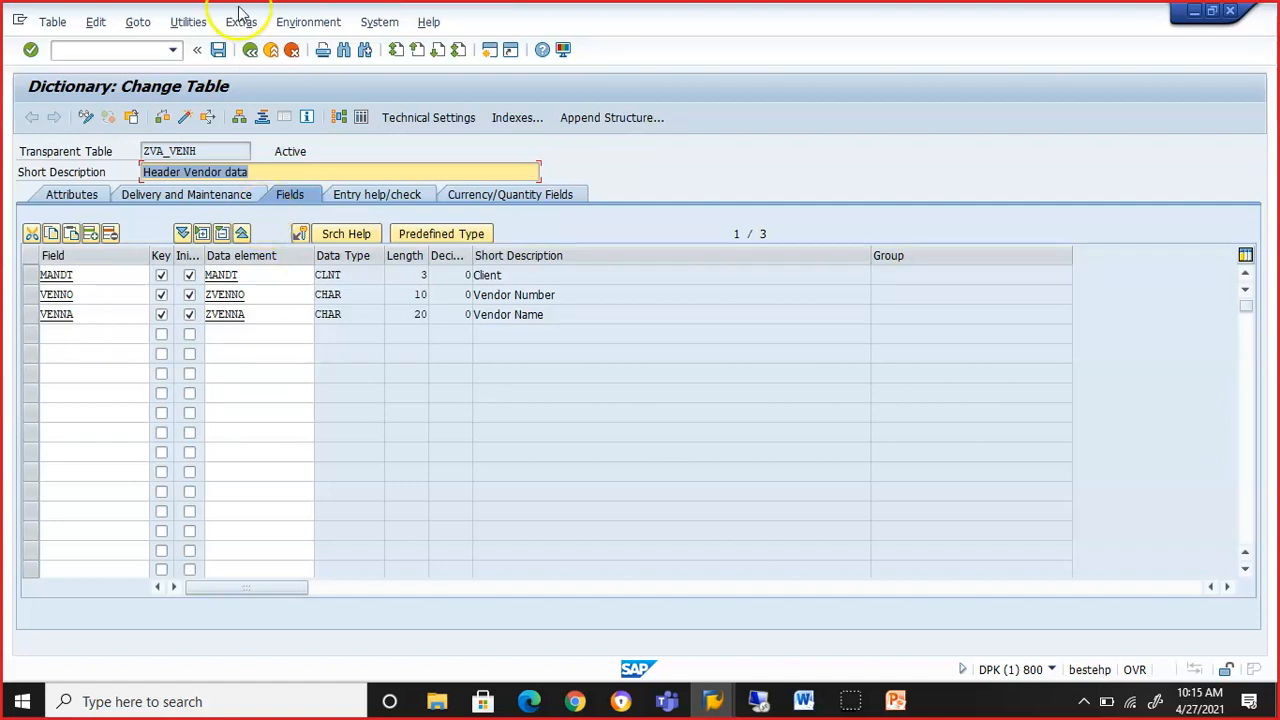
left_click(250, 50)
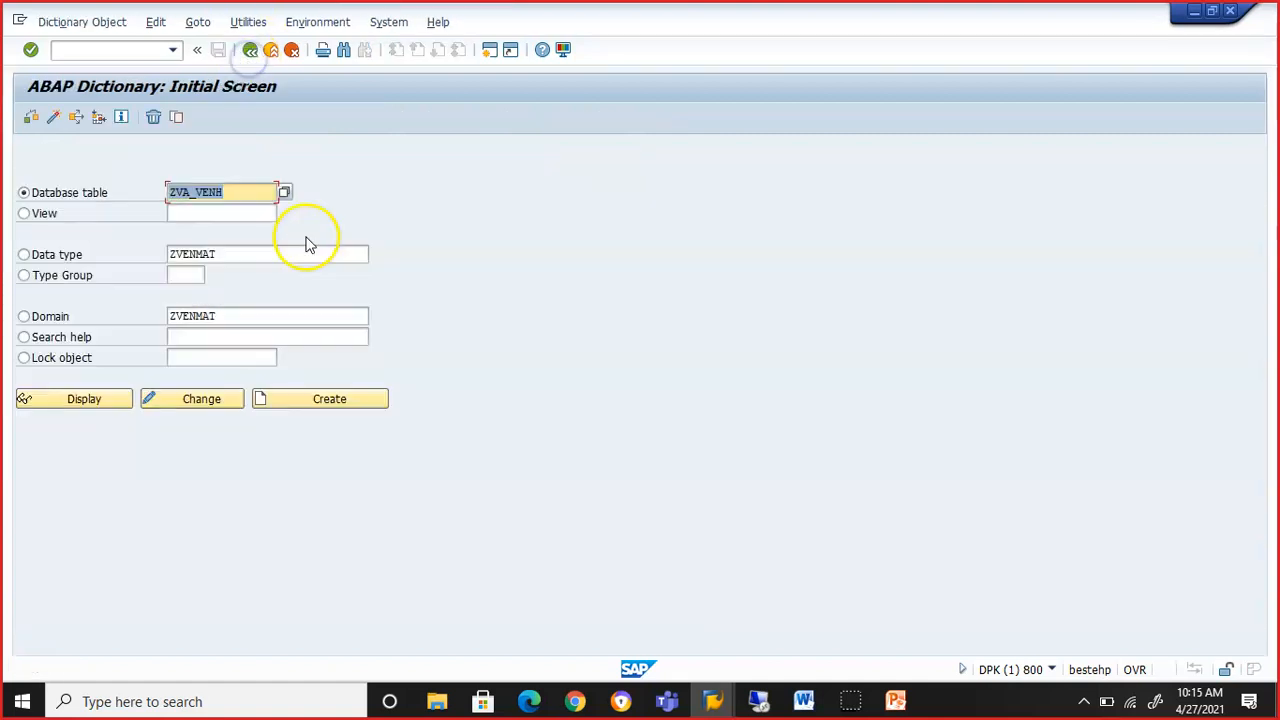
left_click(247, 194)
key("BackSpace")
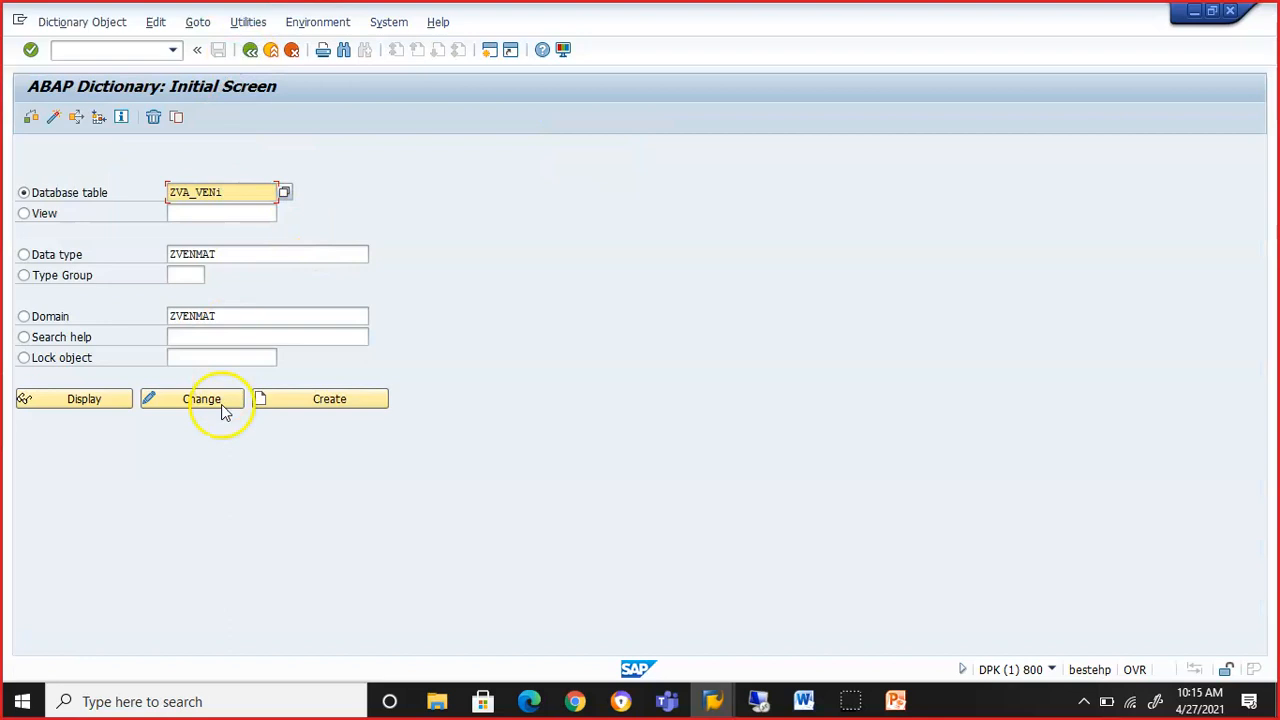
left_click(343, 398)
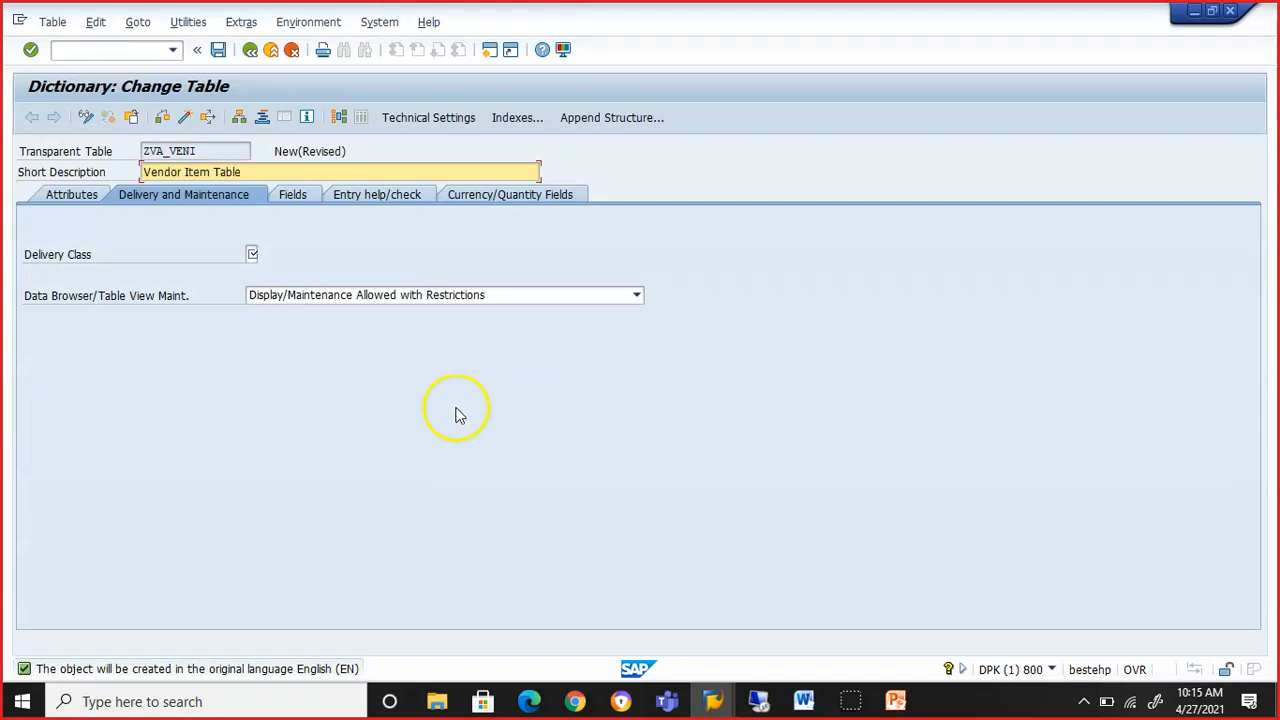
Set the delivery class of ZVA_VENI to A (application table) and choose its data browser/table view maintenance option.
left_click(252, 254)
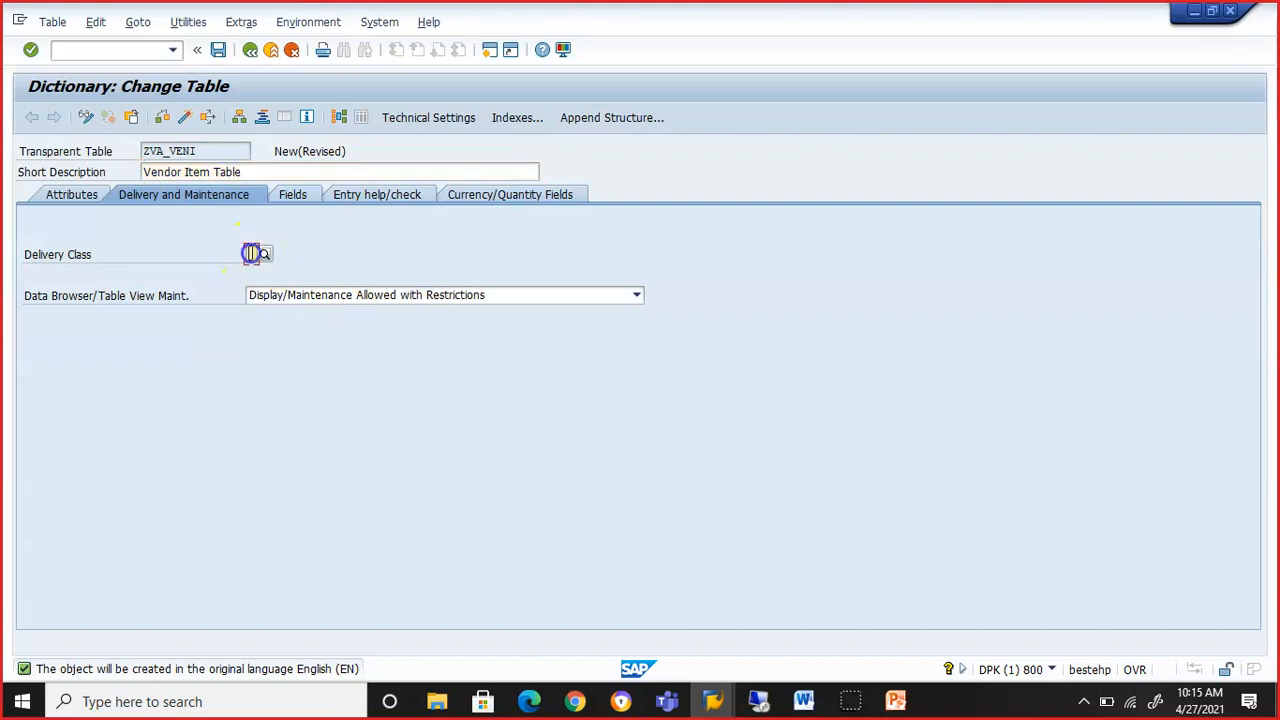
left_click(260, 255)
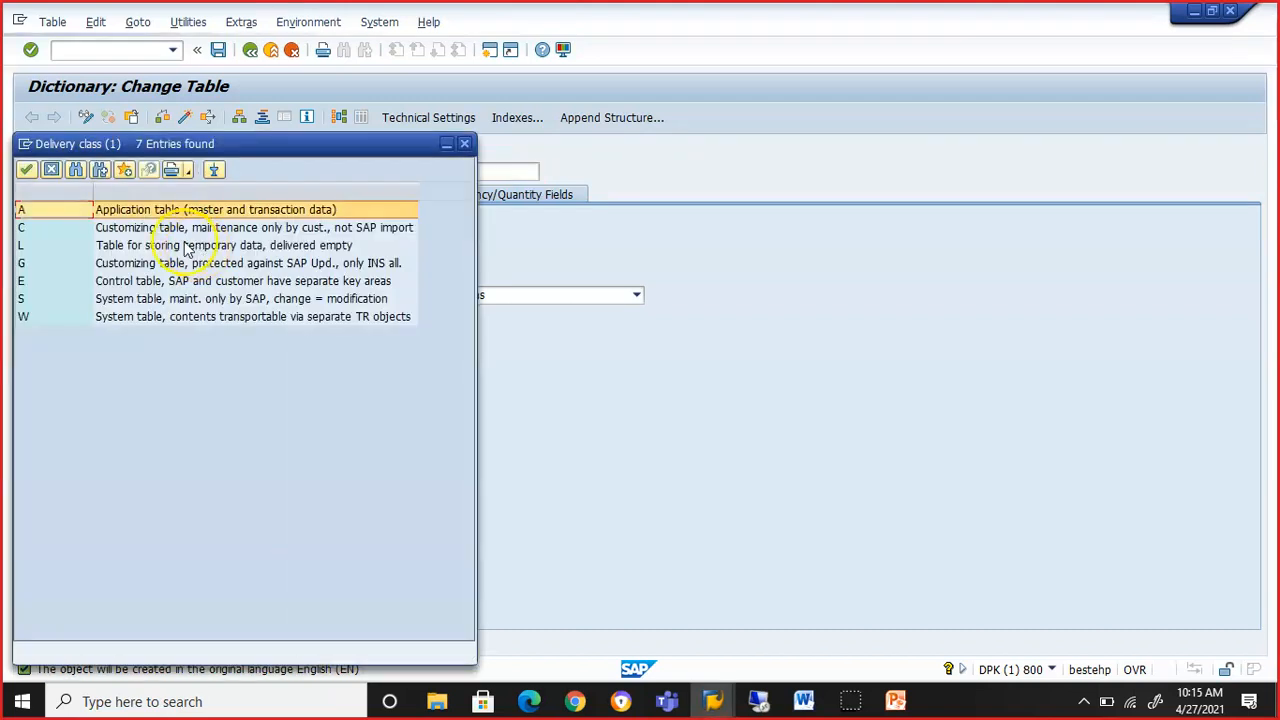
double_click(163, 209)
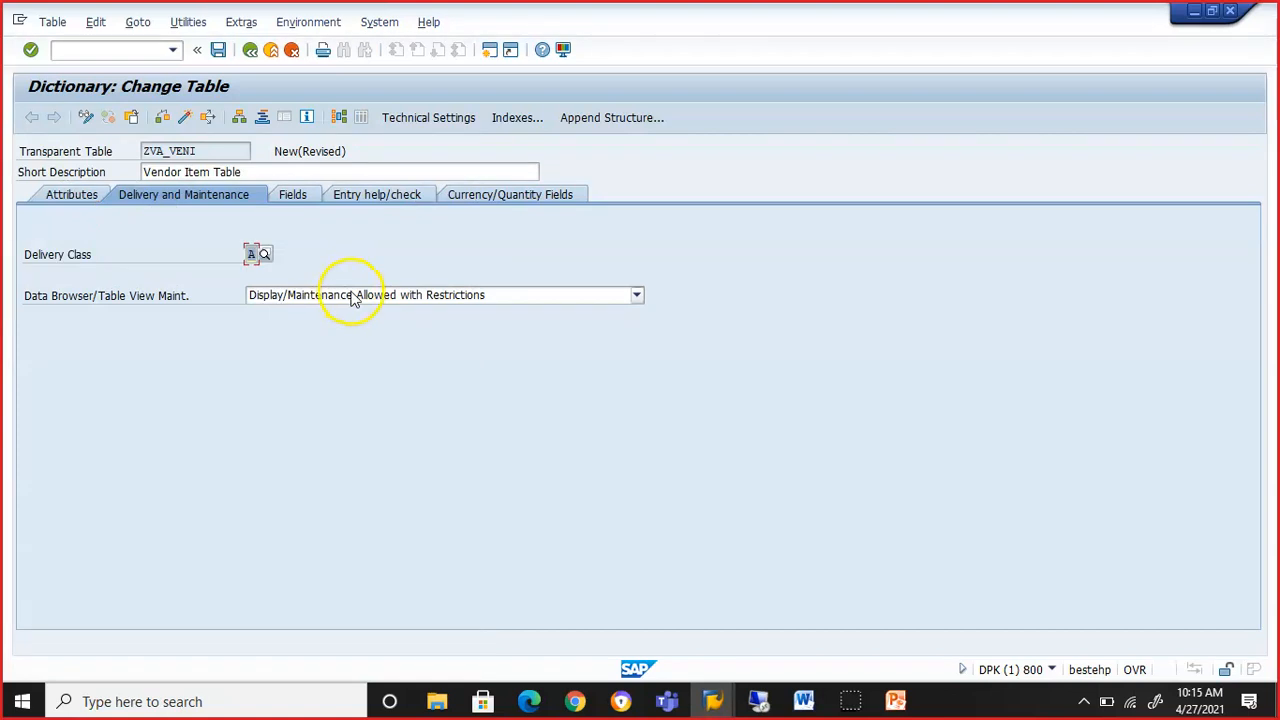
left_click(352, 296)
left_click(352, 328)
Add field MANDT to ZVA_VENI as a key field with initial values and data element MANDT.
left_click(296, 194)
left_click(120, 272)
type("m")
key("Tab")
key("space")
key("Tab")
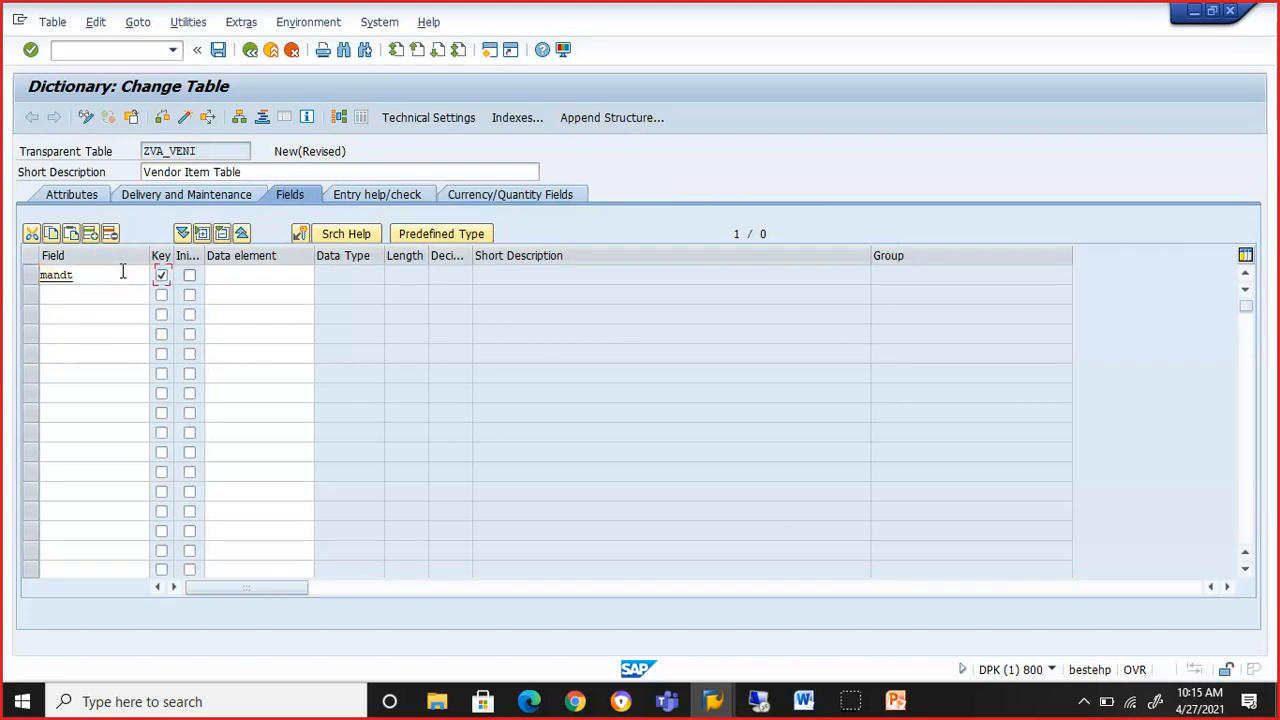
key("space")
key("Tab")
type("mandt")
key("Tab")
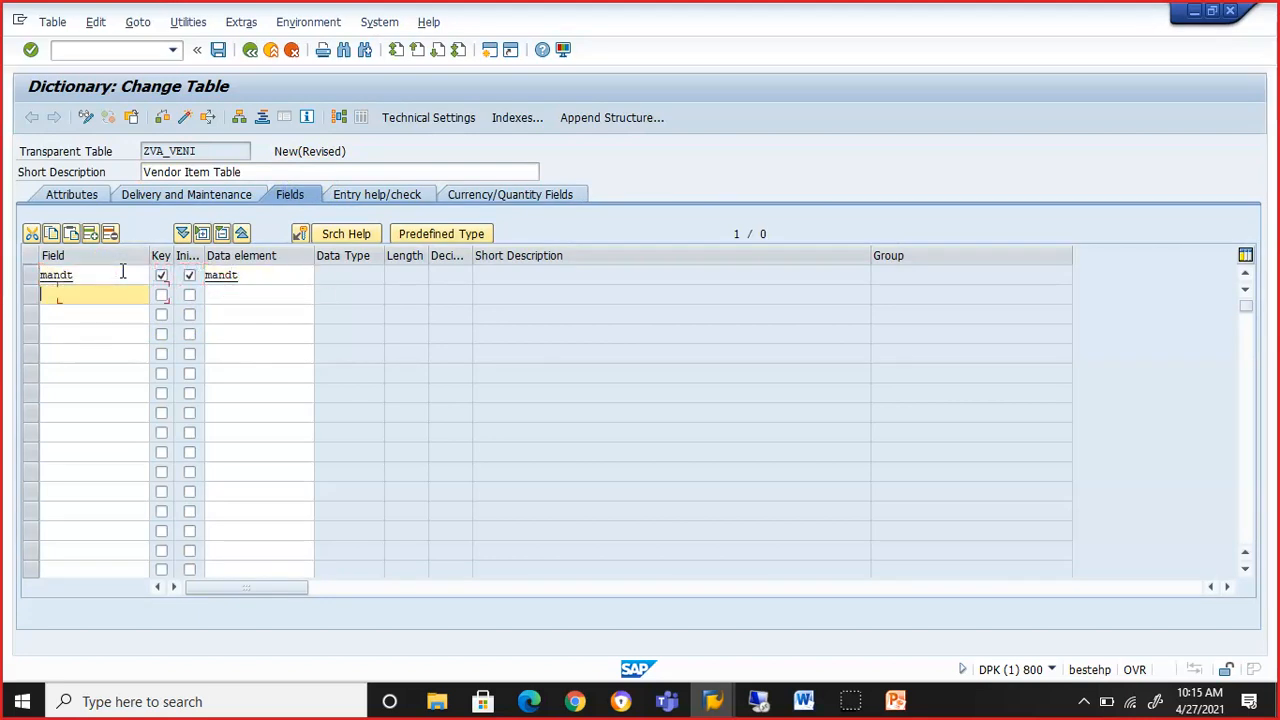
Add field VENNO as a key field with initial values and assign data element ZVENNO.
type("venno")
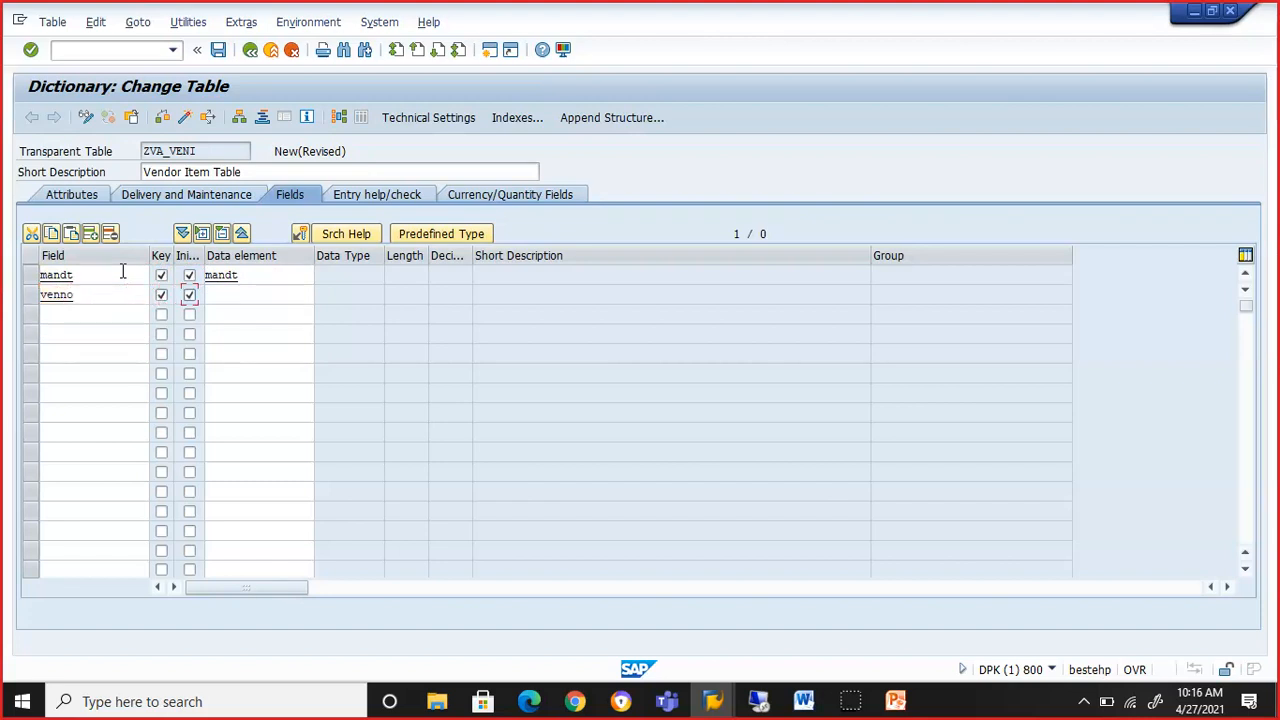
left_click(271, 296)
type("zv")
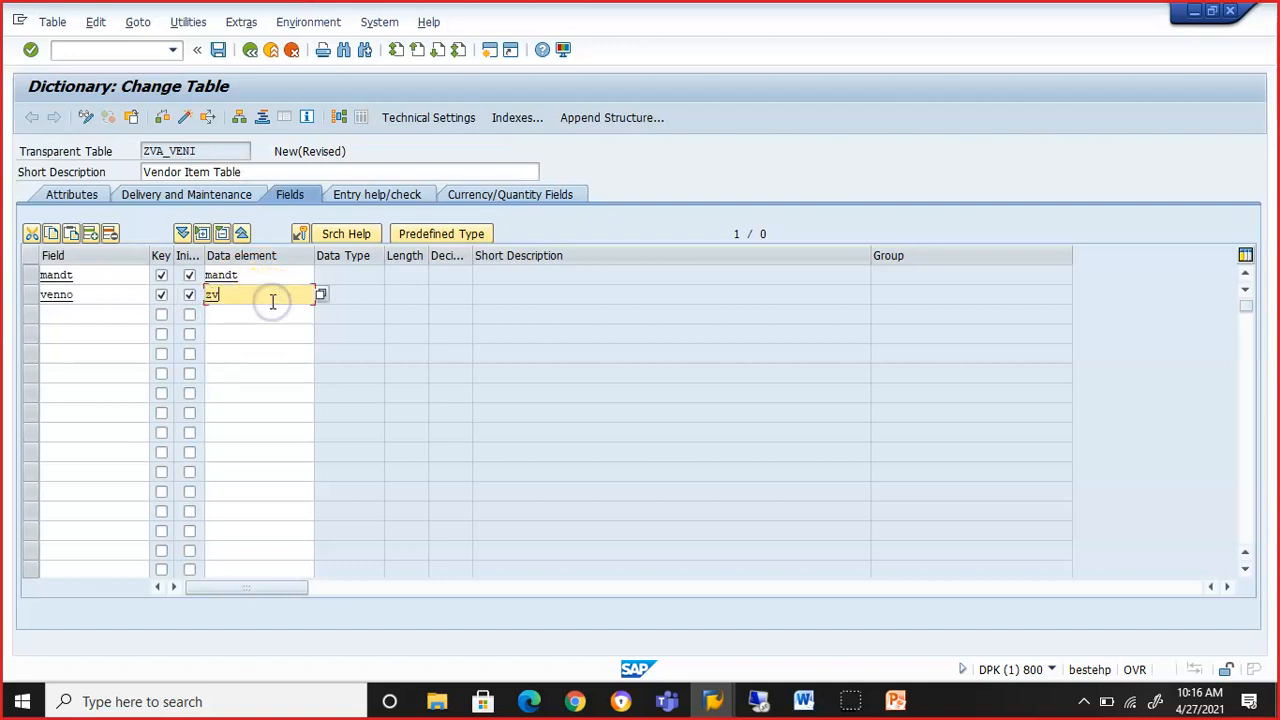
type("enno")
key("Return")
Add the non-key field MATERIAL below VENNO and assign data element ZVENMAT.
left_click(110, 310)
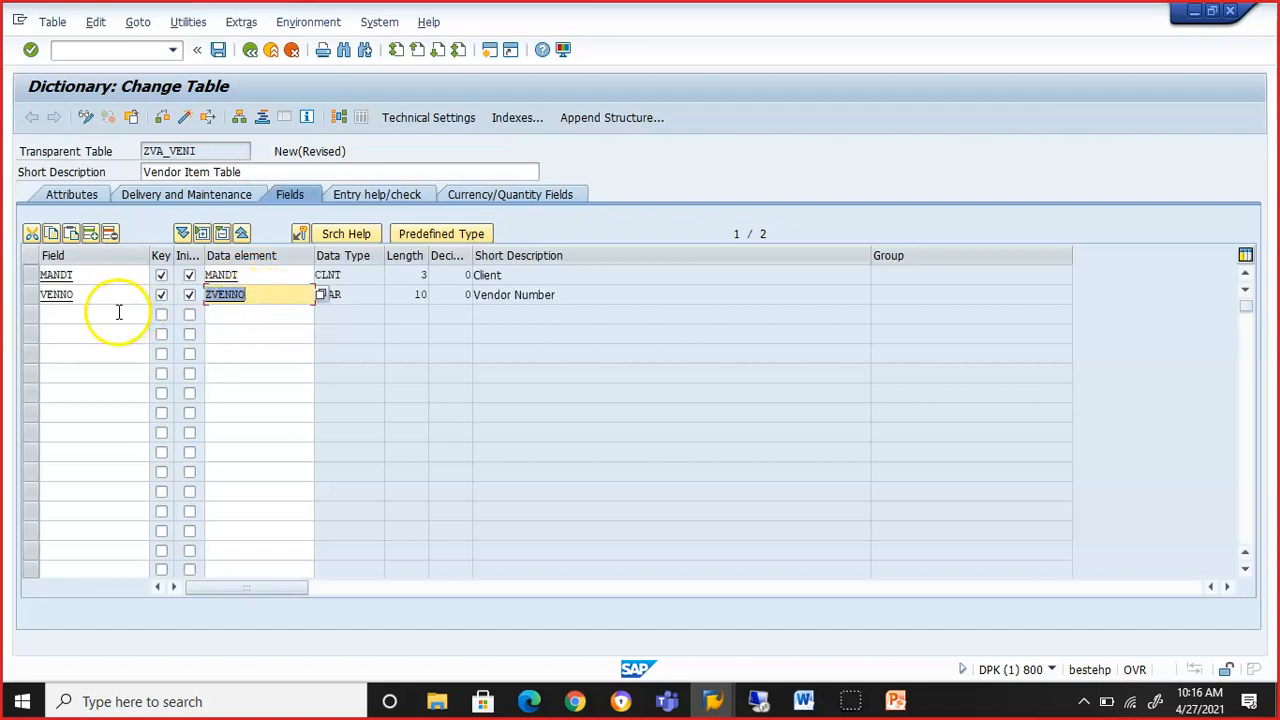
type("mater")
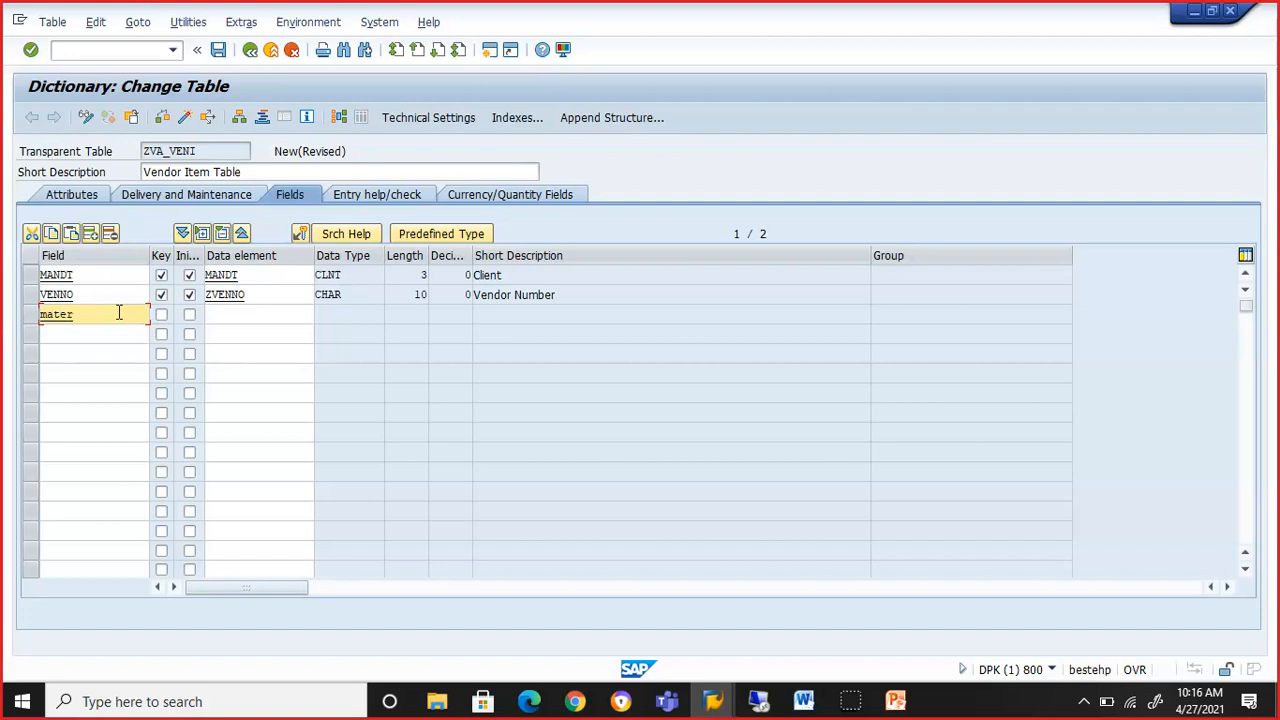
key("Tab")
key("Tab")
key("Tab")
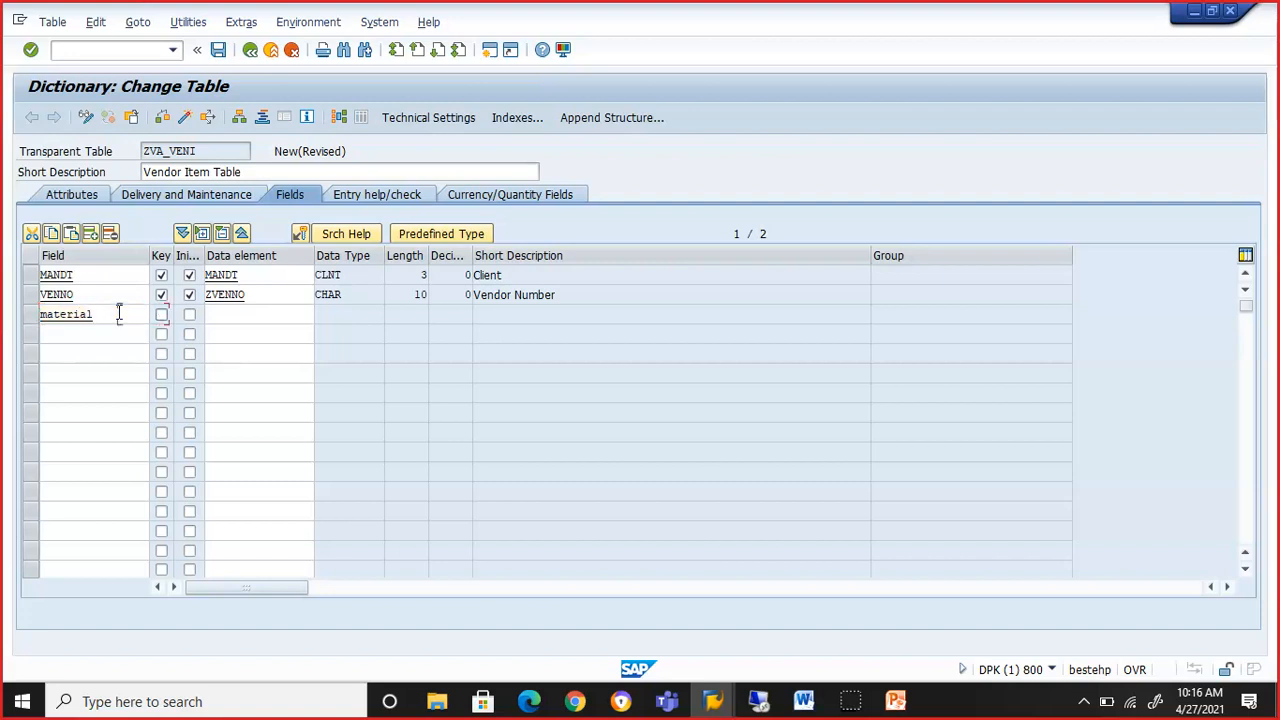
type("zvenmat")
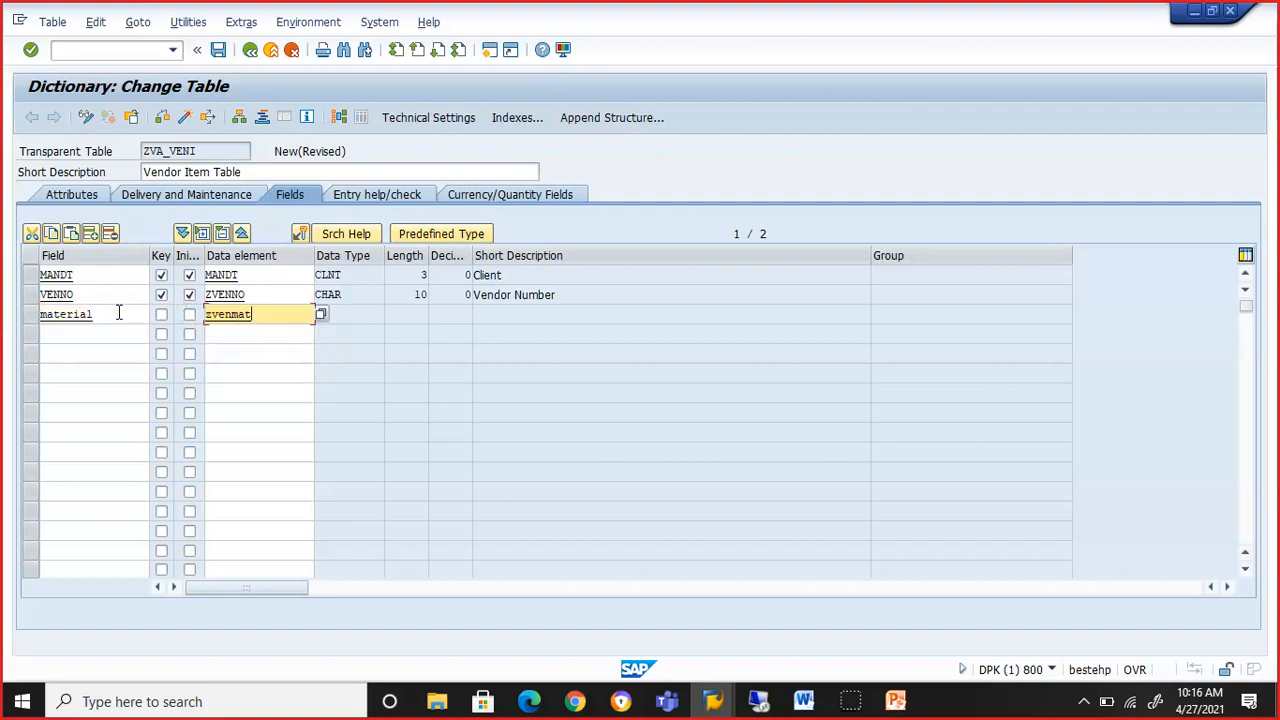
key("Return")
Save table ZVA_VENI in package Z1182 and accept the proposed workbench request.
left_click(218, 49)
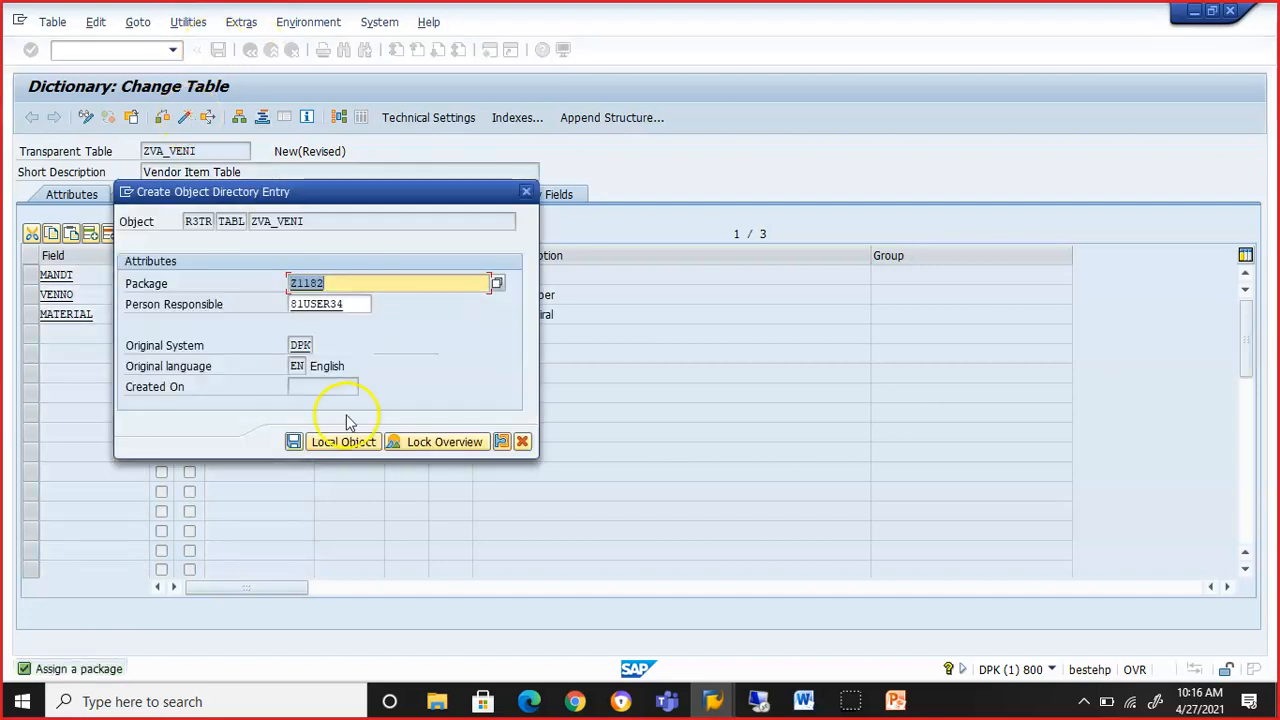
left_click(296, 441)
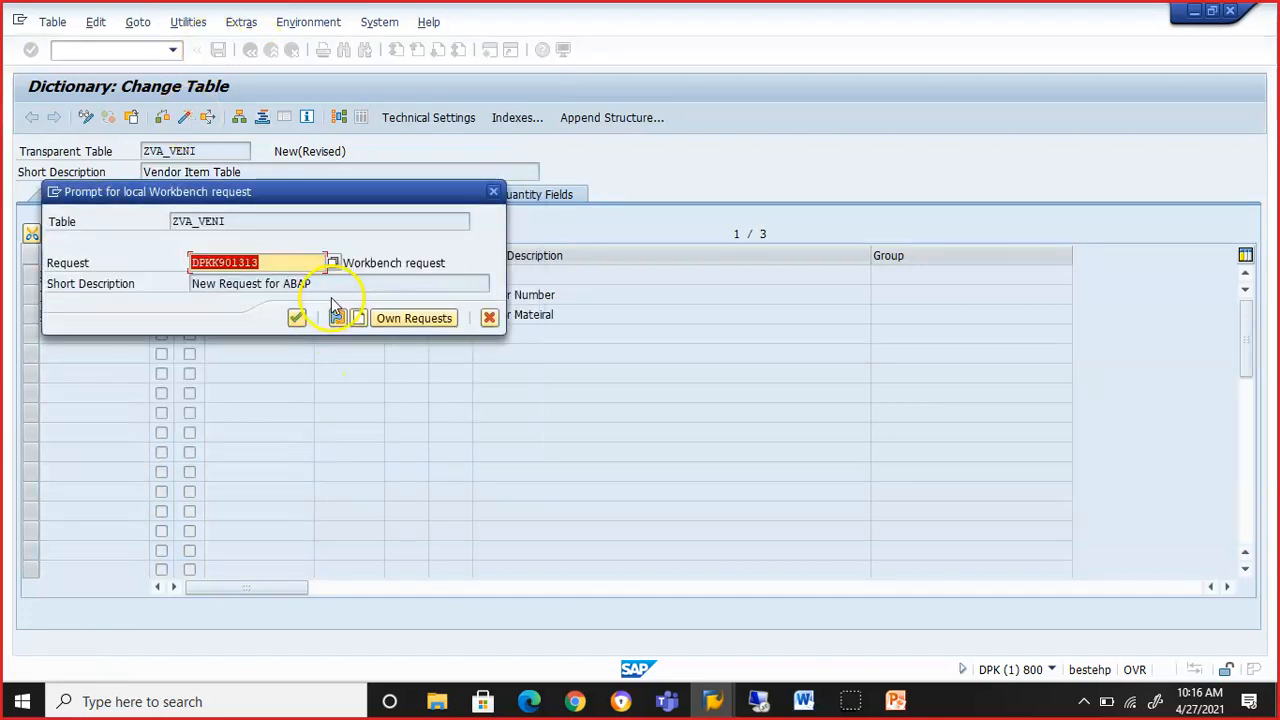
left_click(297, 318)
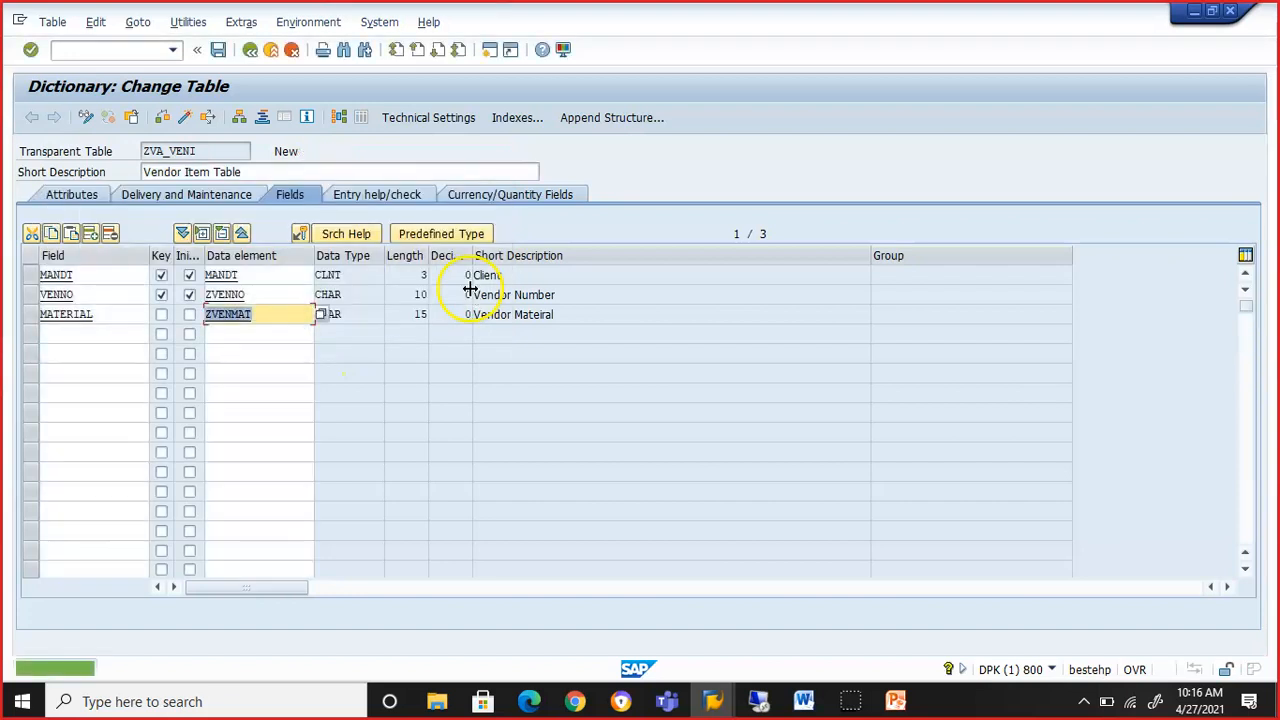
Open the technical settings of ZVA_VENI and enter data class APPL0 and size category 0.
left_click(186, 118)
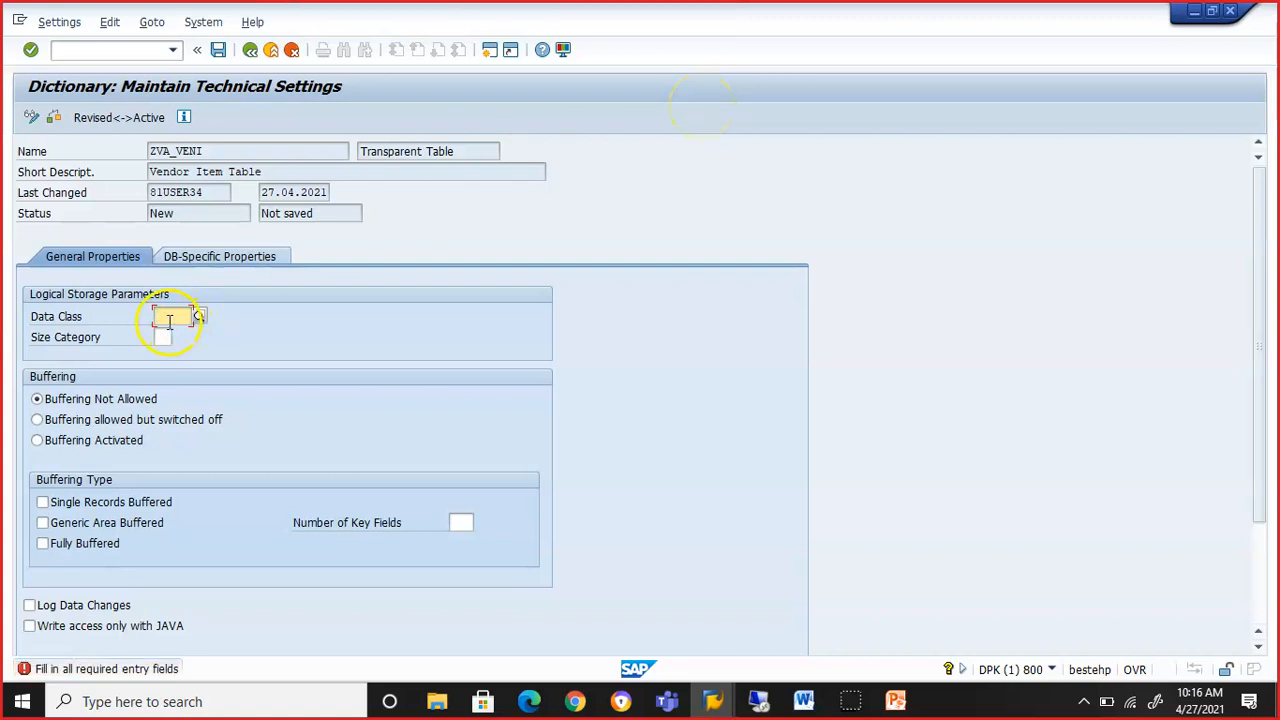
key("Down")
key("Tab")
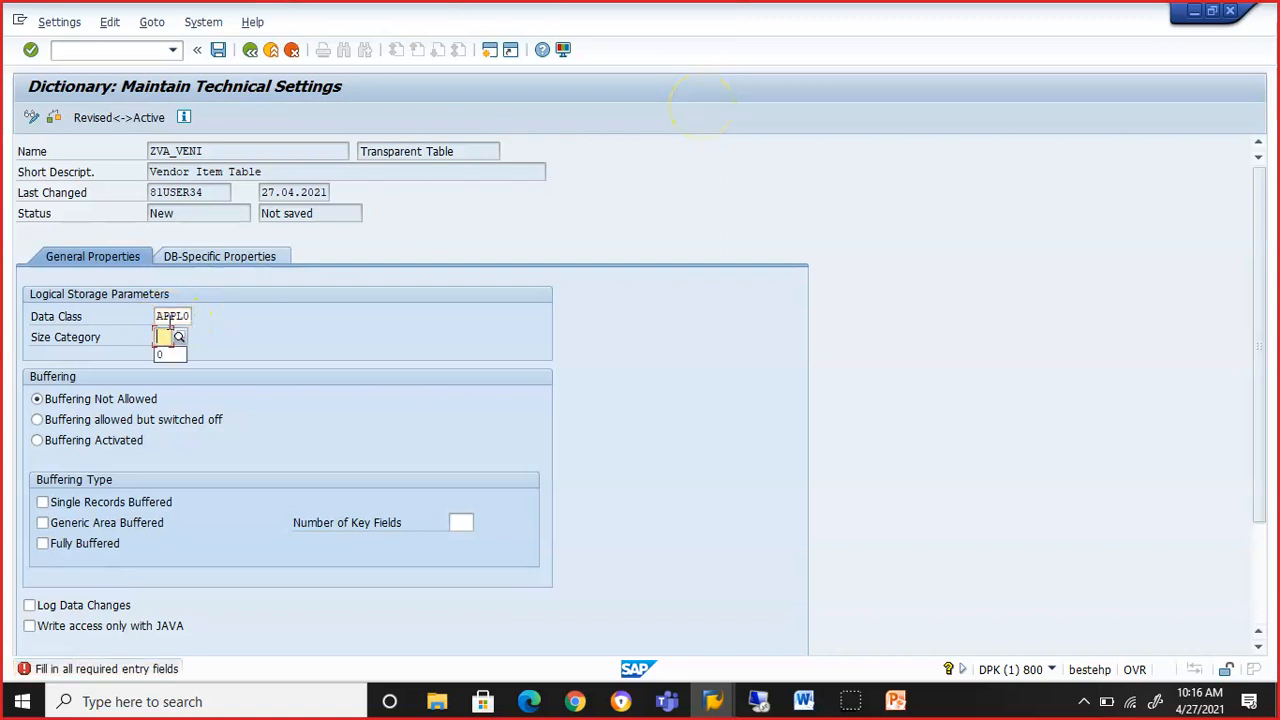
left_click(218, 49)
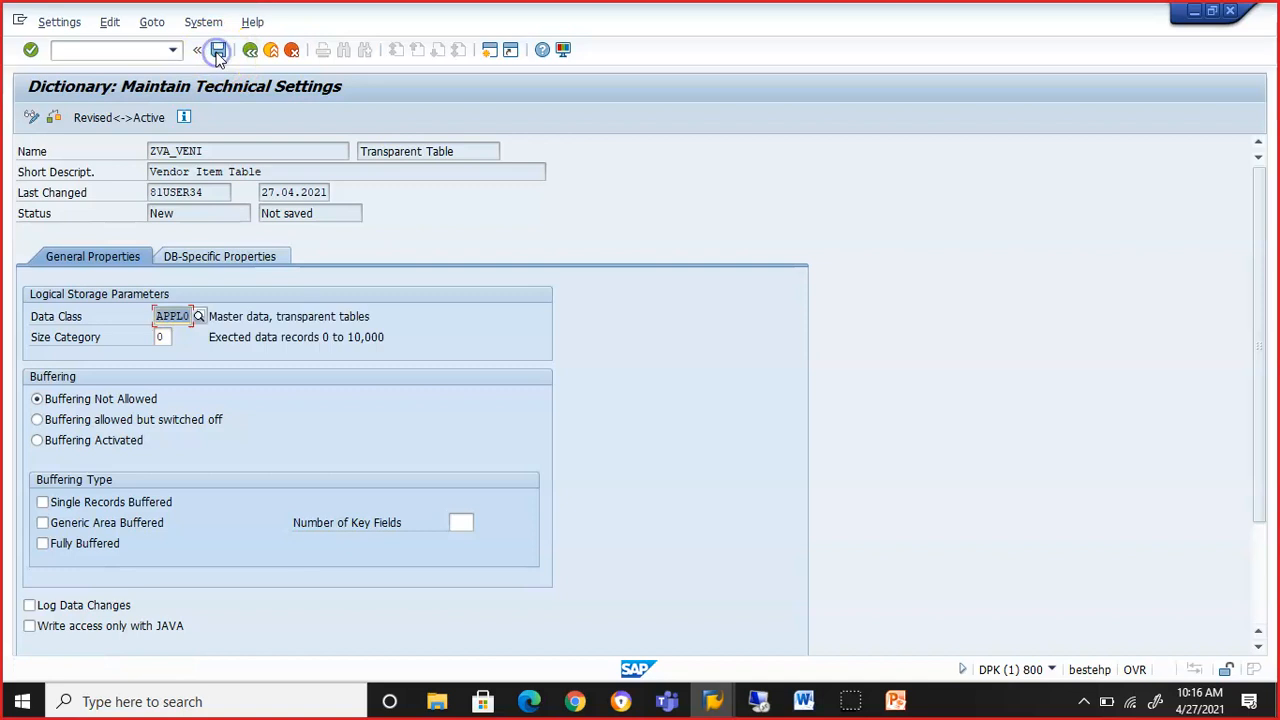
Change the data class to APPL1 (transaction data), save the technical settings and return to the table definition.
left_click(199, 318)
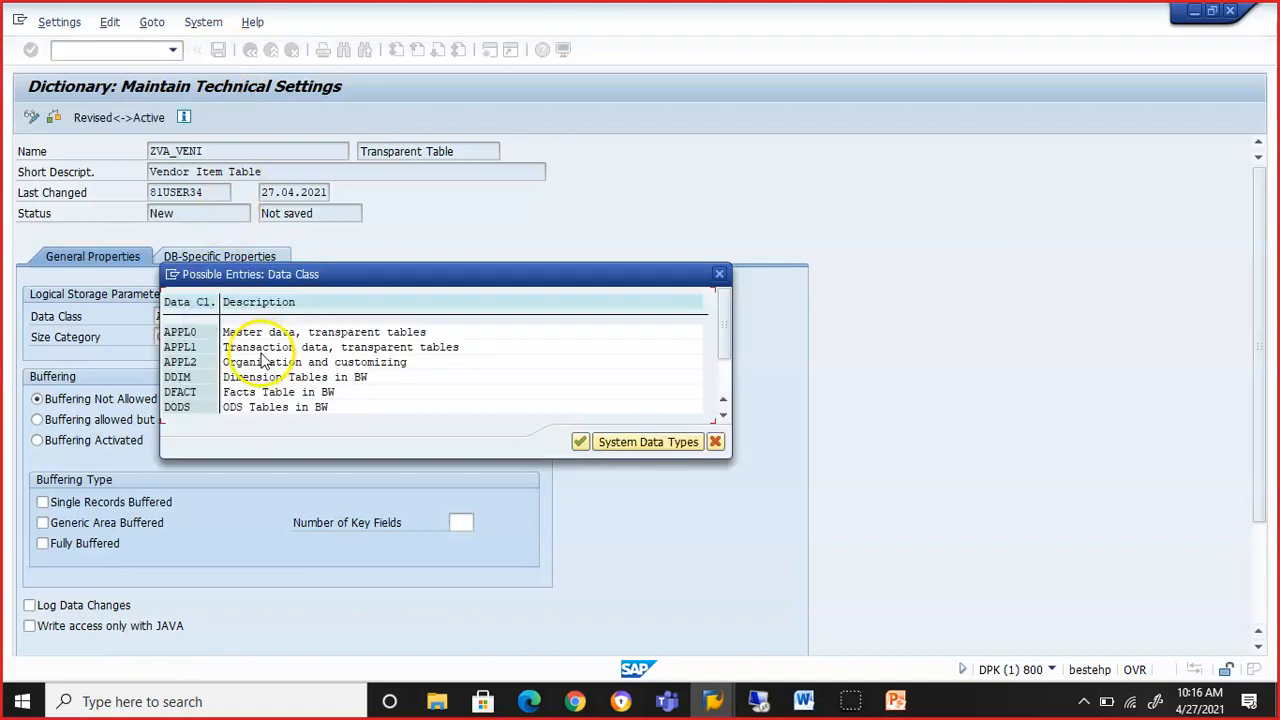
double_click(267, 350)
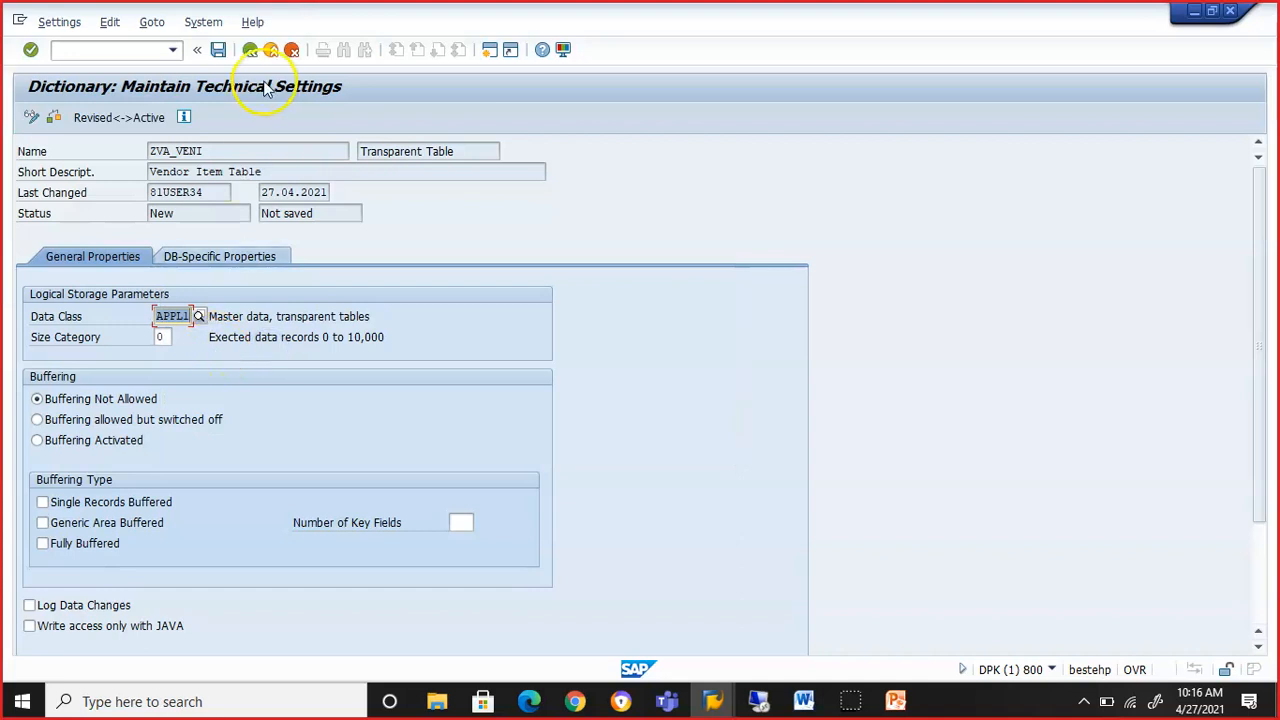
left_click(218, 50)
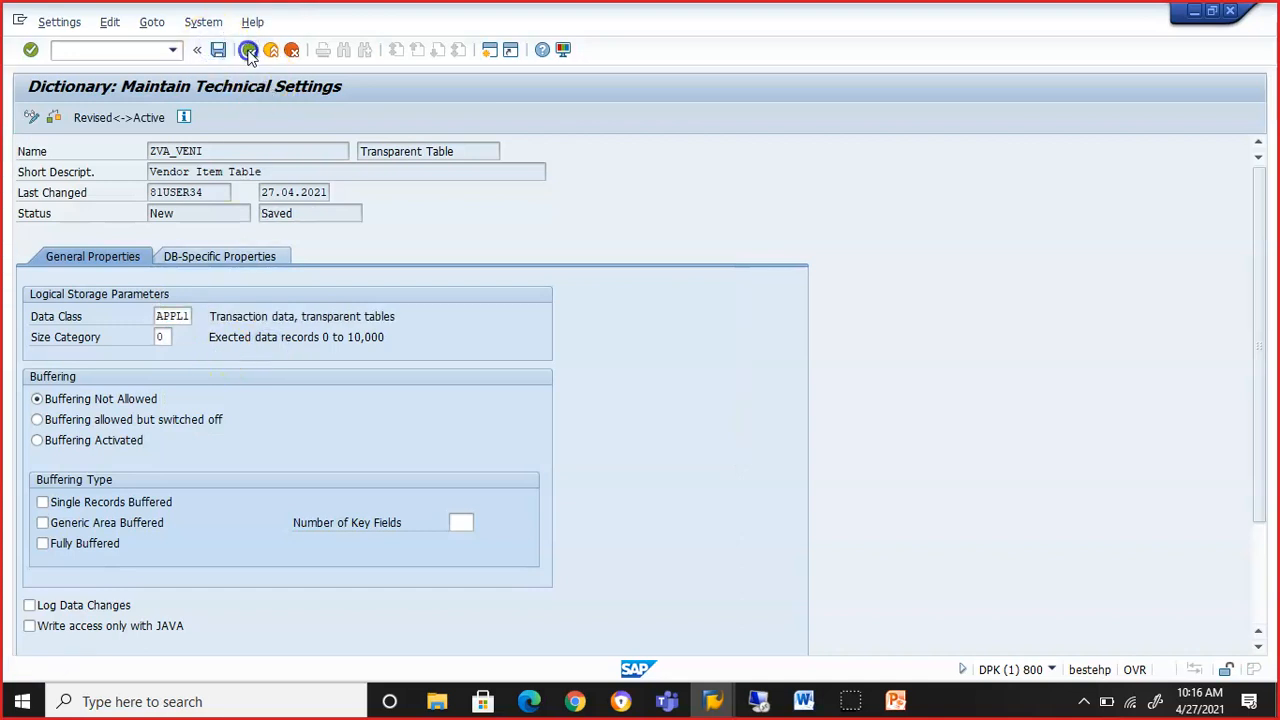
left_click(250, 50)
Activate table ZVA_VENI and decline displaying the activation log.
key("ctrl+F3")
key("Return")
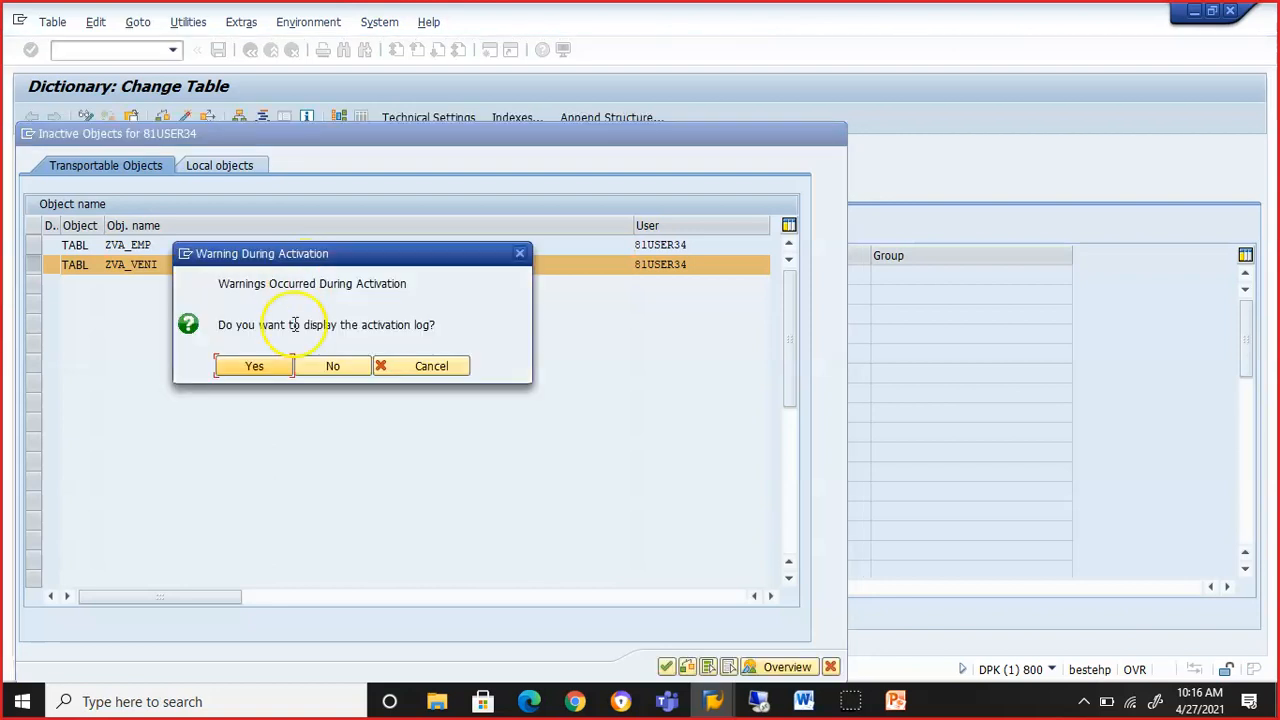
left_click(330, 366)
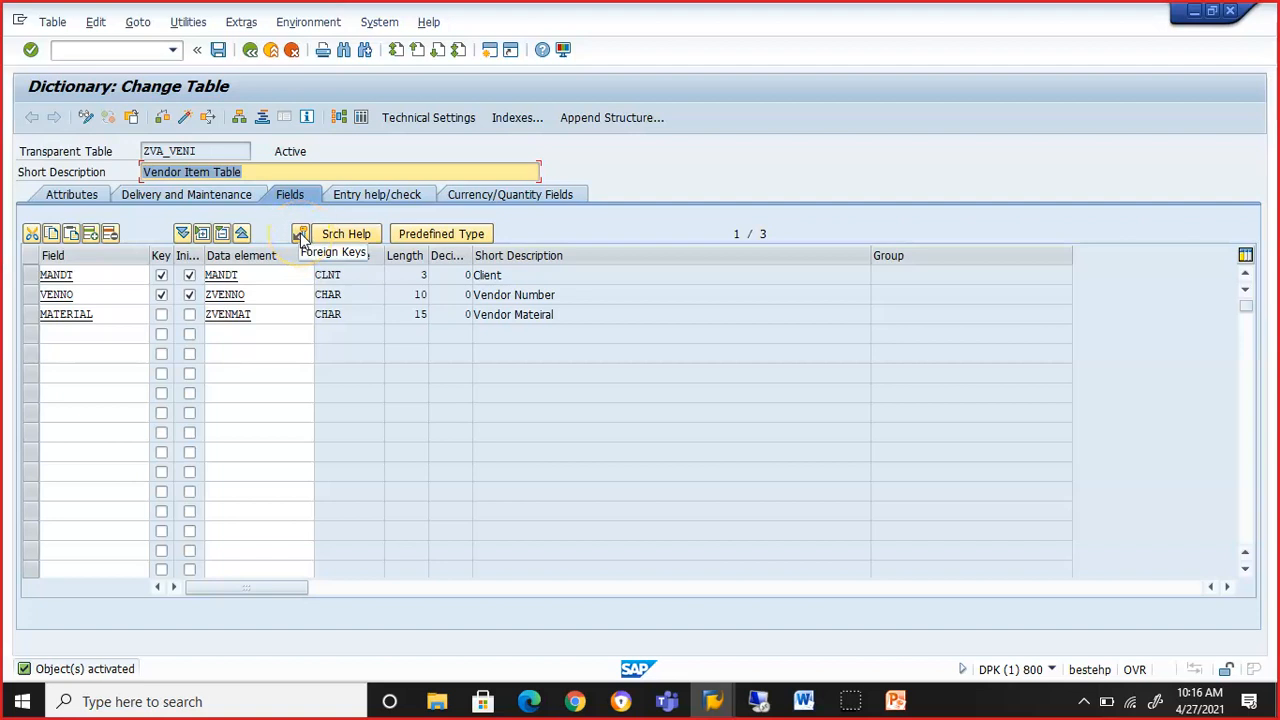
Create an entry in table ZVA_VENI with VENNO 100 and MATERIAL MAT1, save it and return to the table definition.
left_click(188, 22)
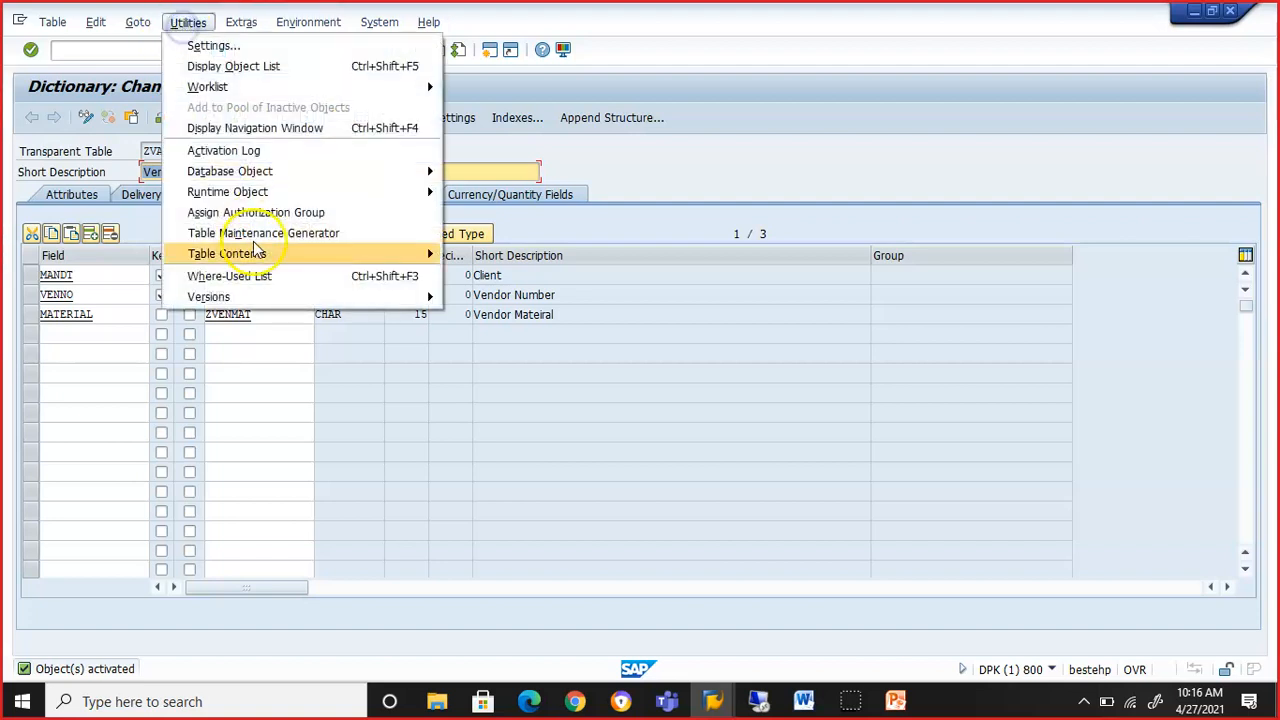
mouse_move(250, 252)
left_click(534, 276)
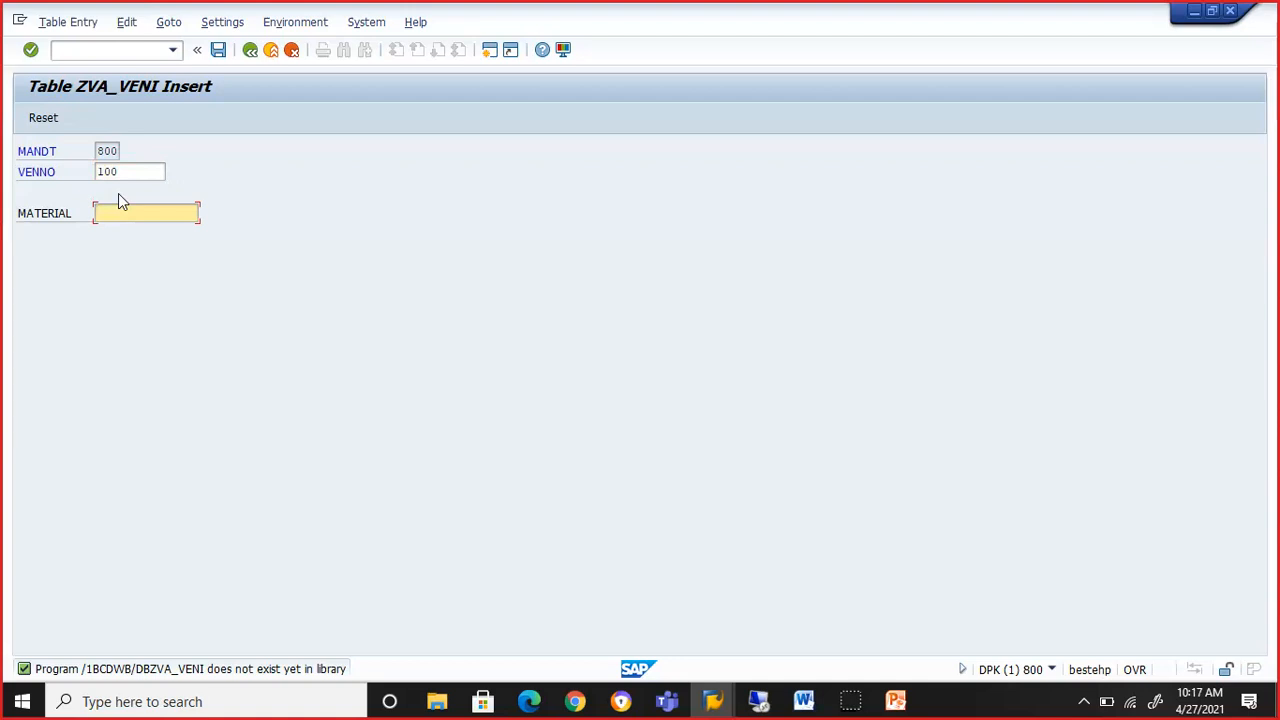
type("mat1")
key("Return")
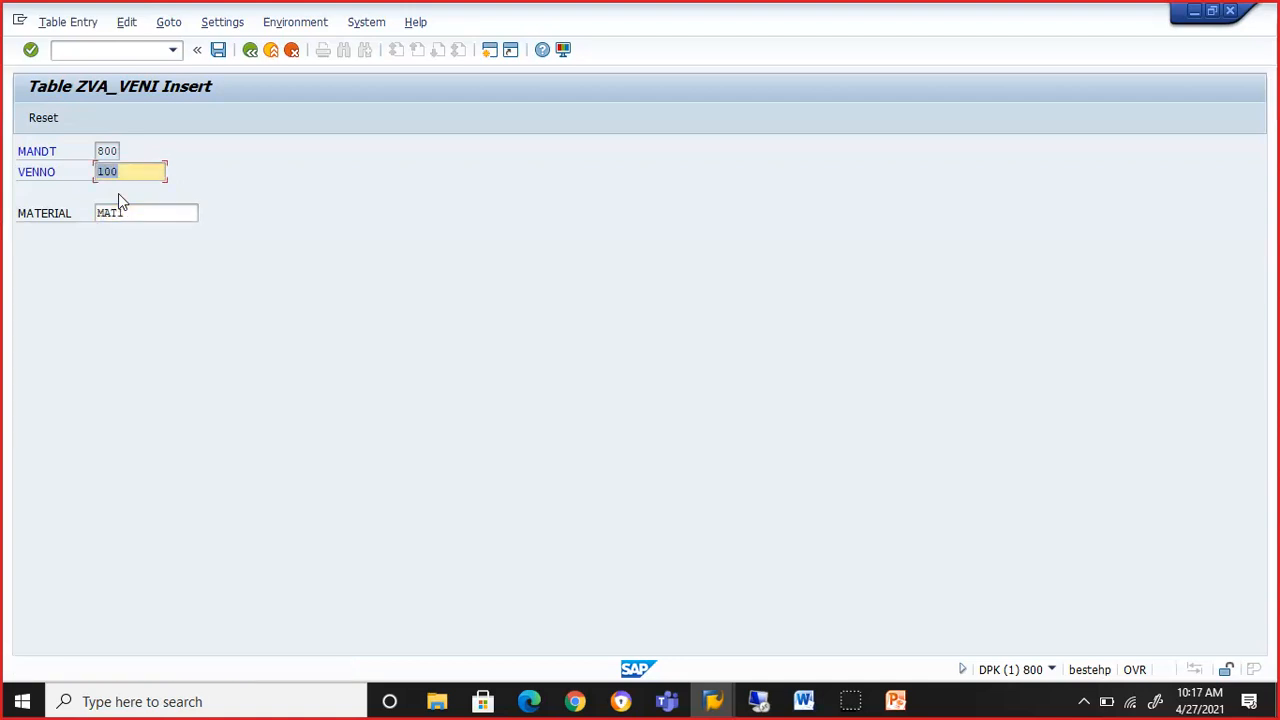
left_click(217, 50)
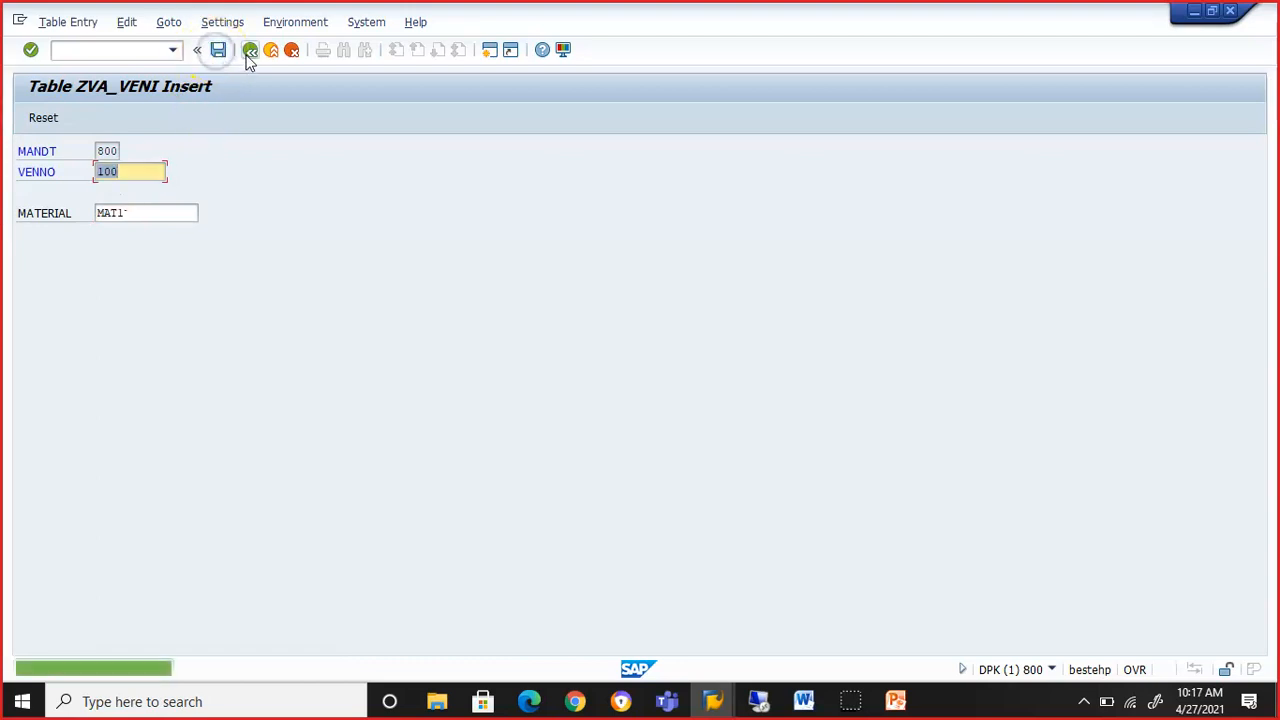
left_click(250, 50)
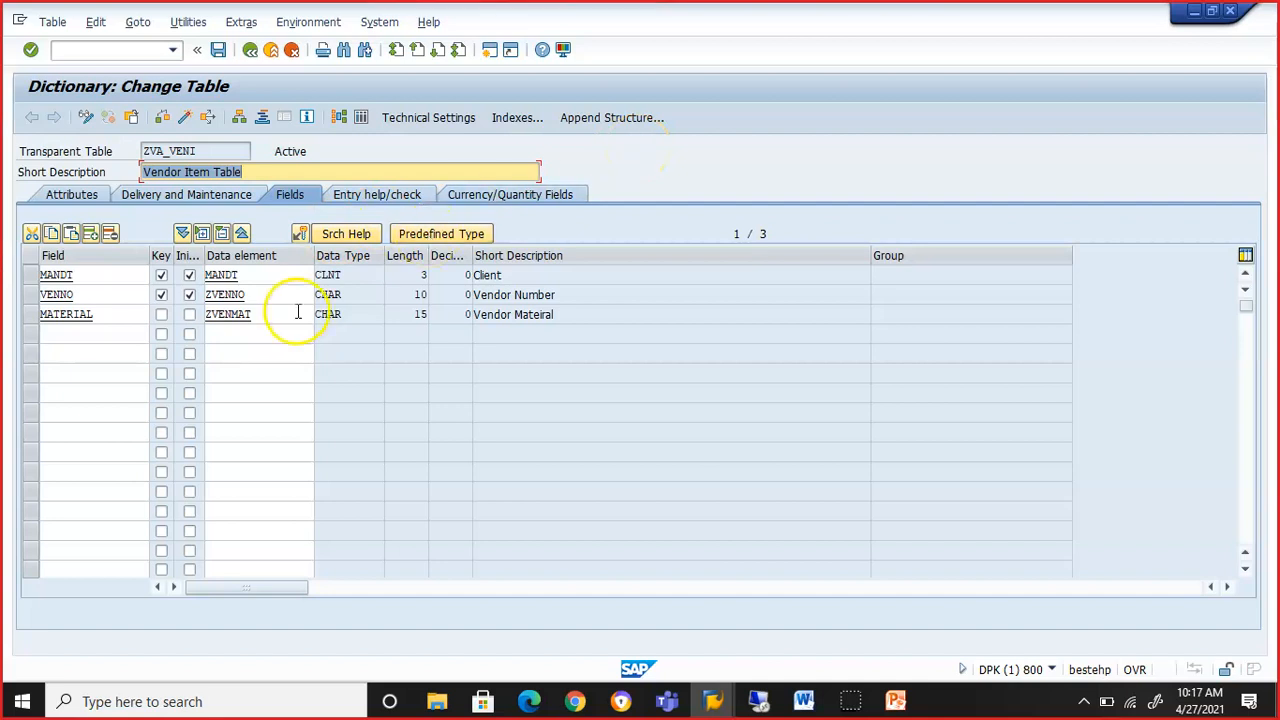
key("F3")
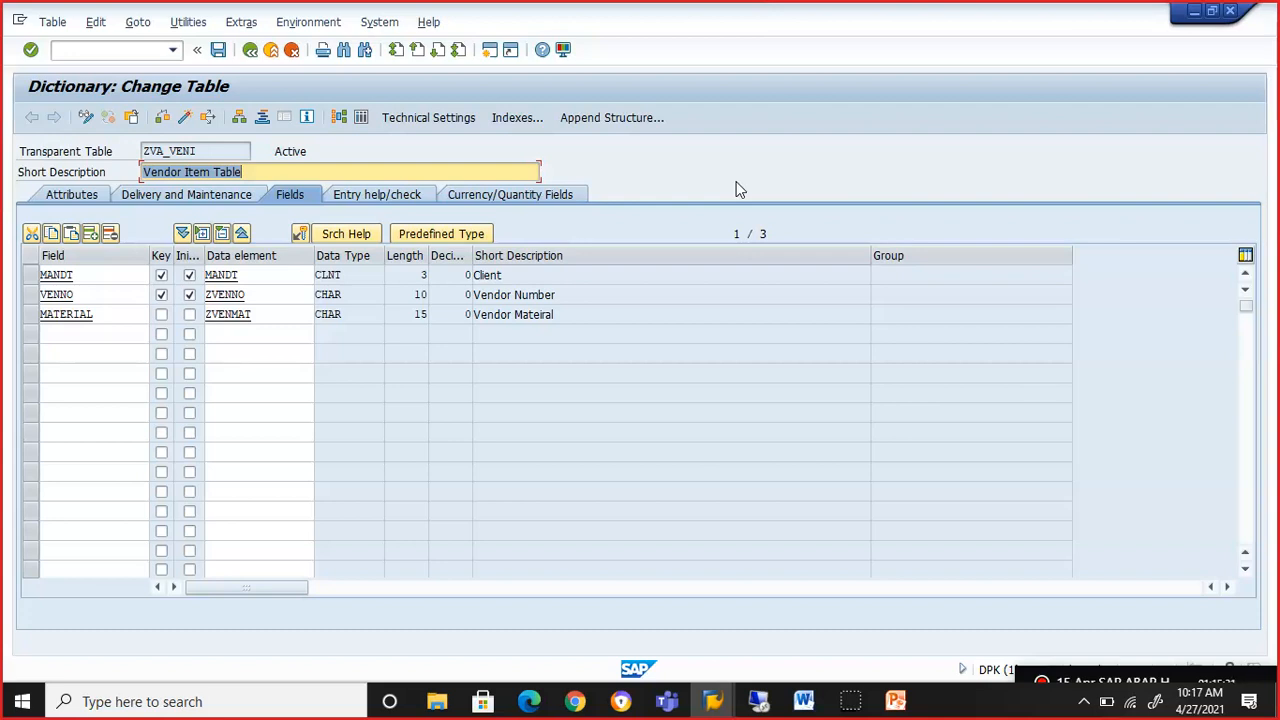
left_click(270, 168)
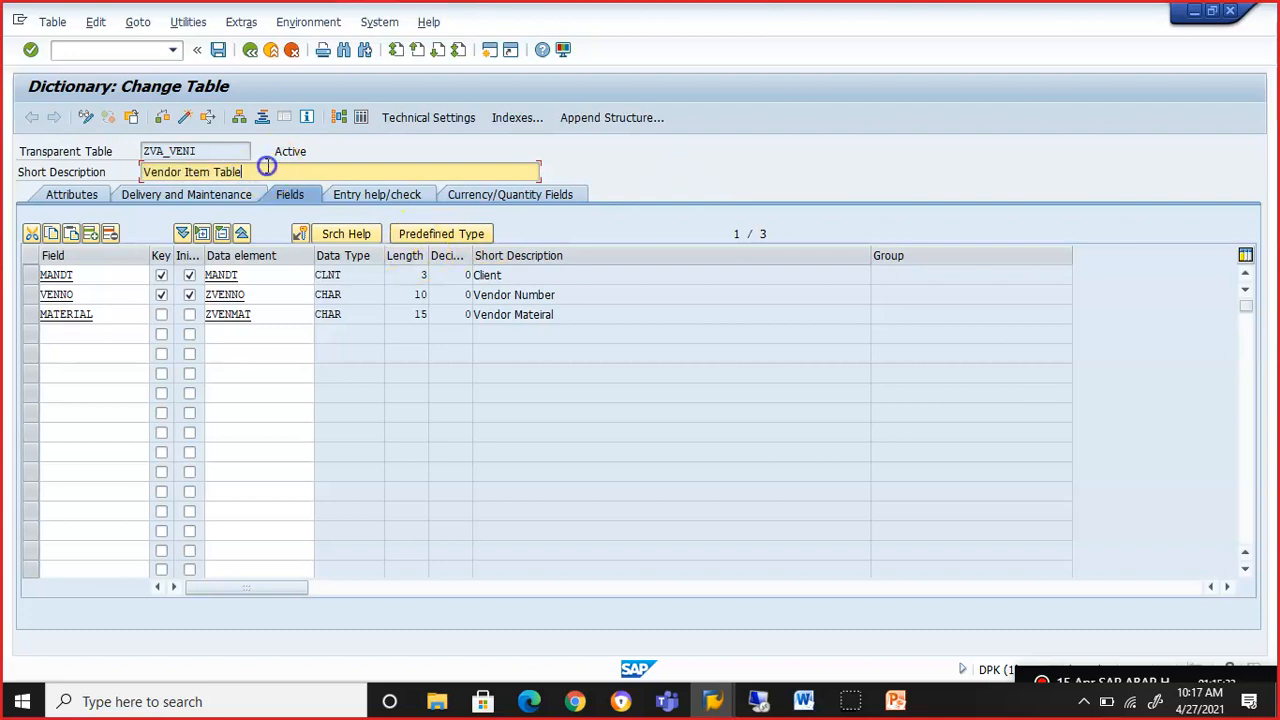
left_click(190, 22)
mouse_move(246, 255)
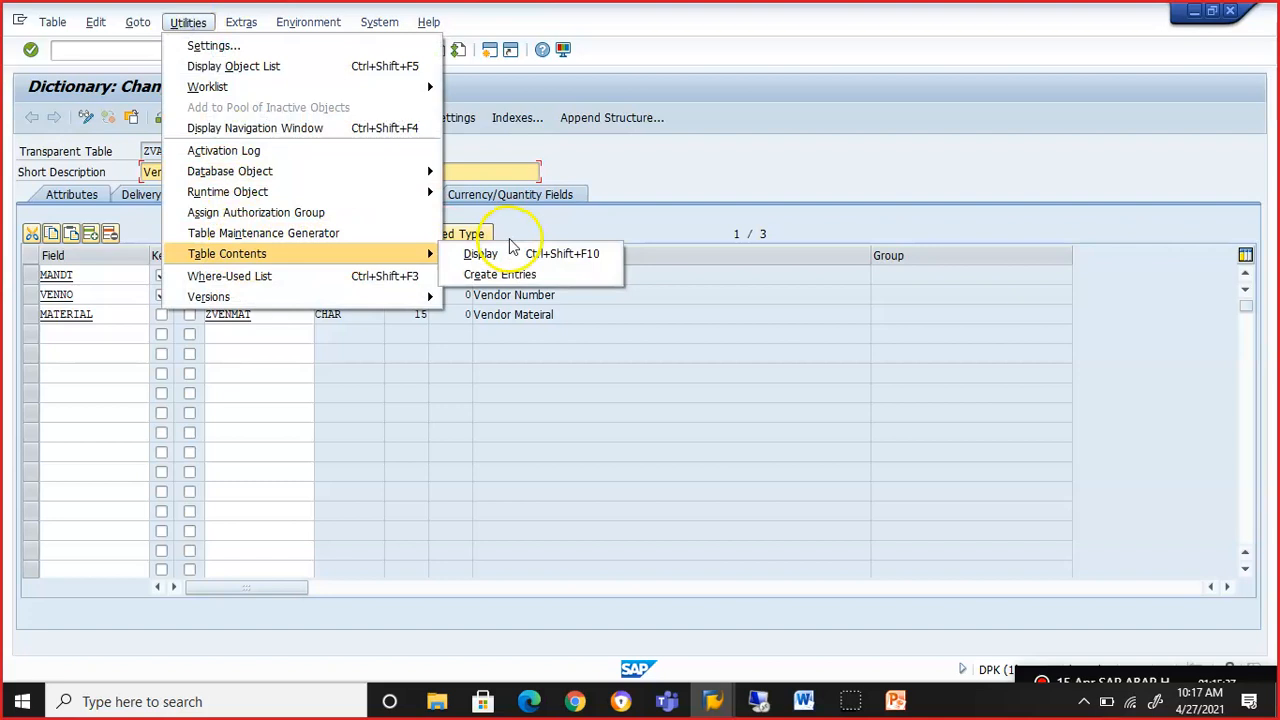
left_click(520, 276)
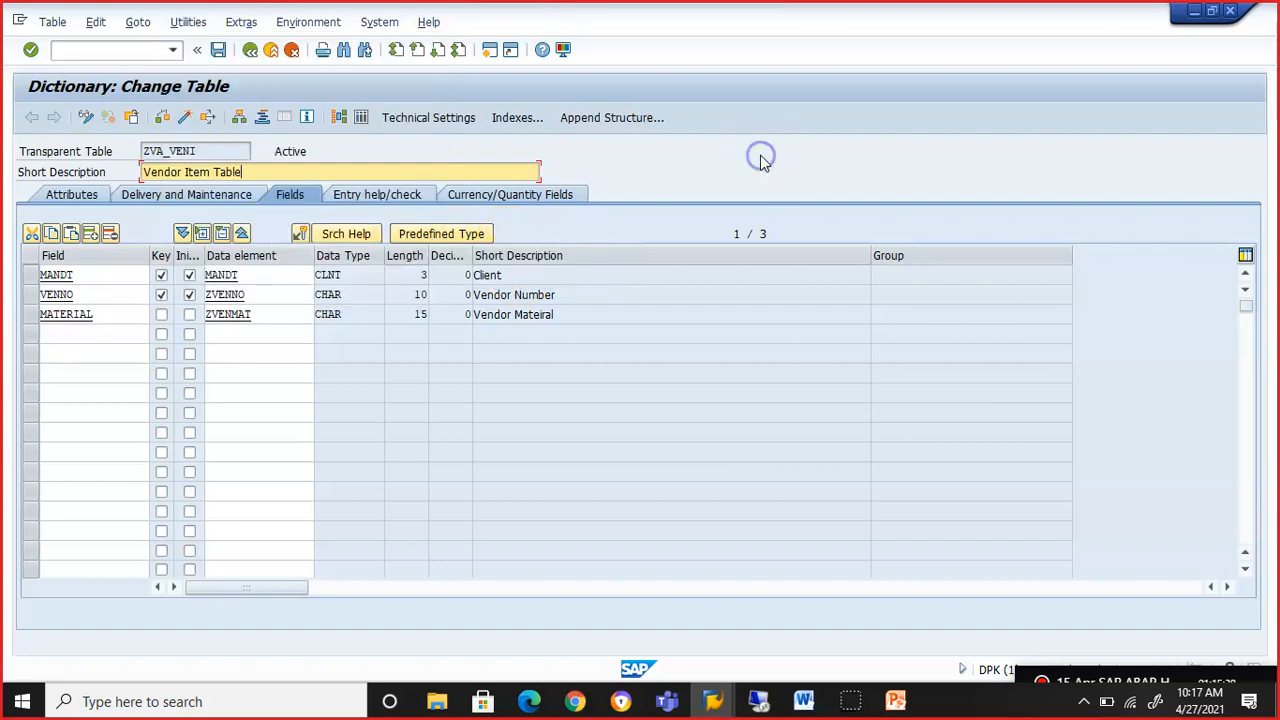
Display the table contents of ZVA_VENI without any selection restriction and return to the table definition.
left_click(180, 22)
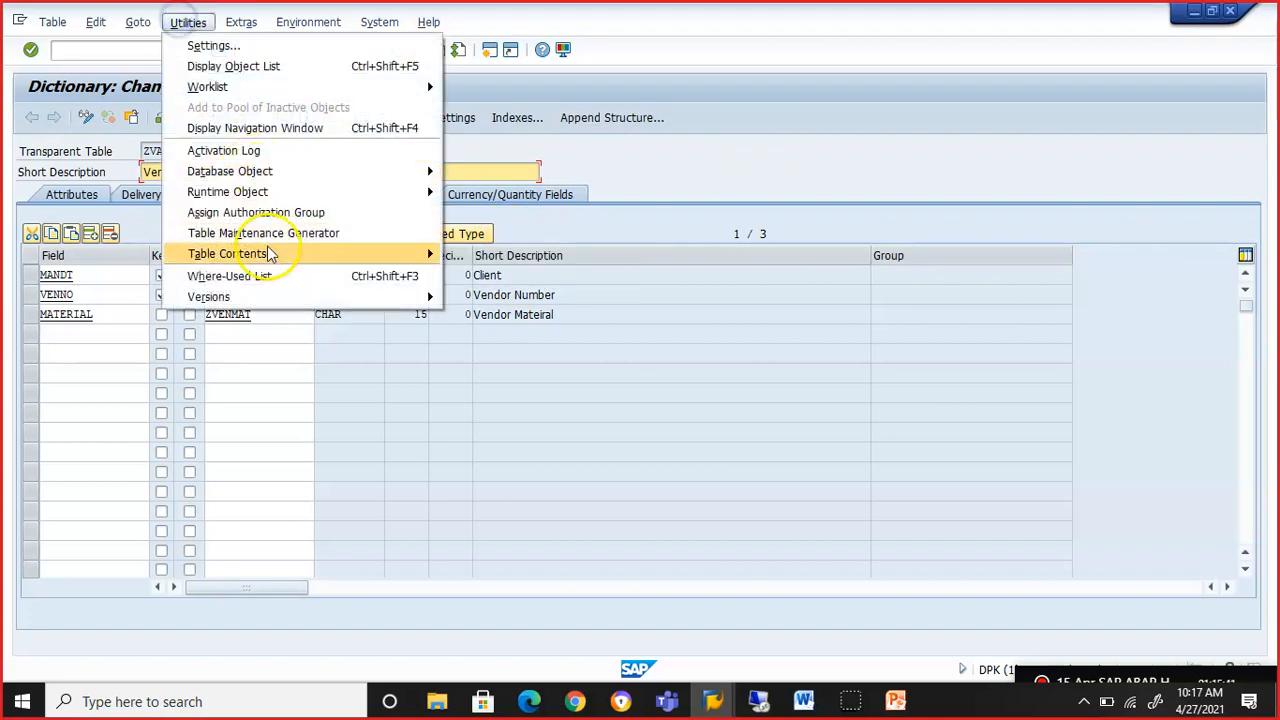
mouse_move(265, 254)
left_click(500, 254)
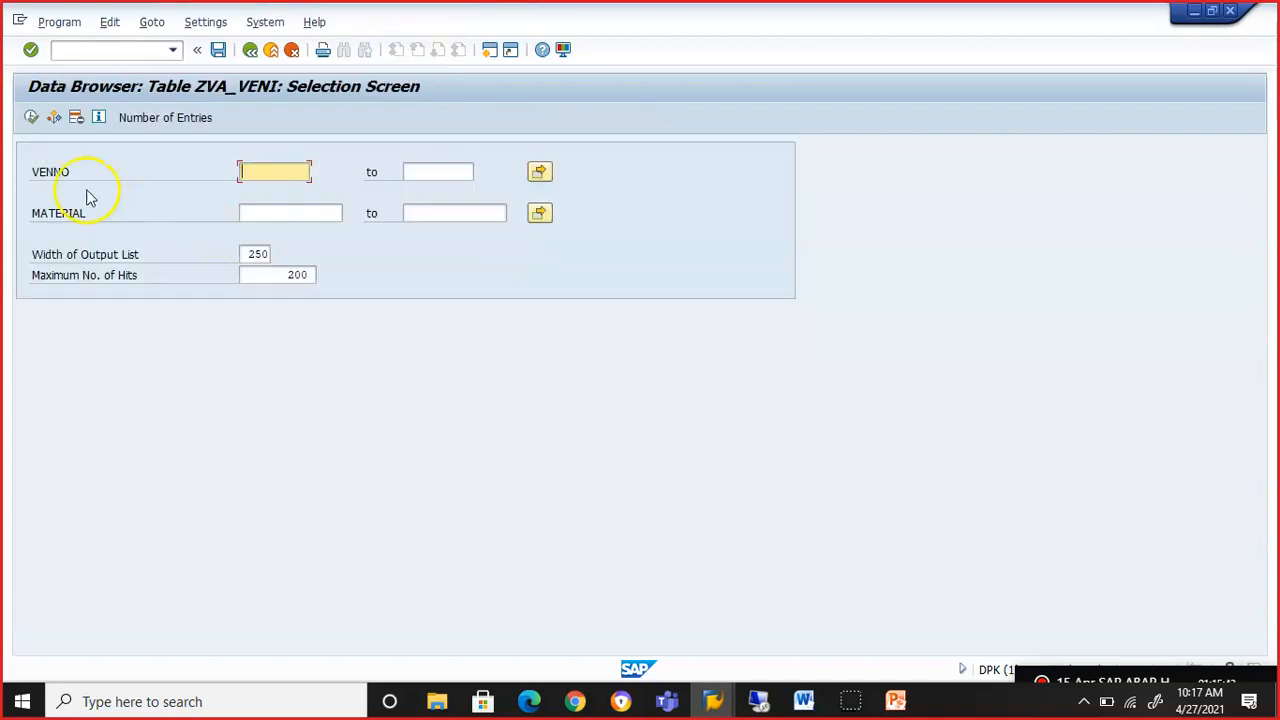
left_click(31, 118)
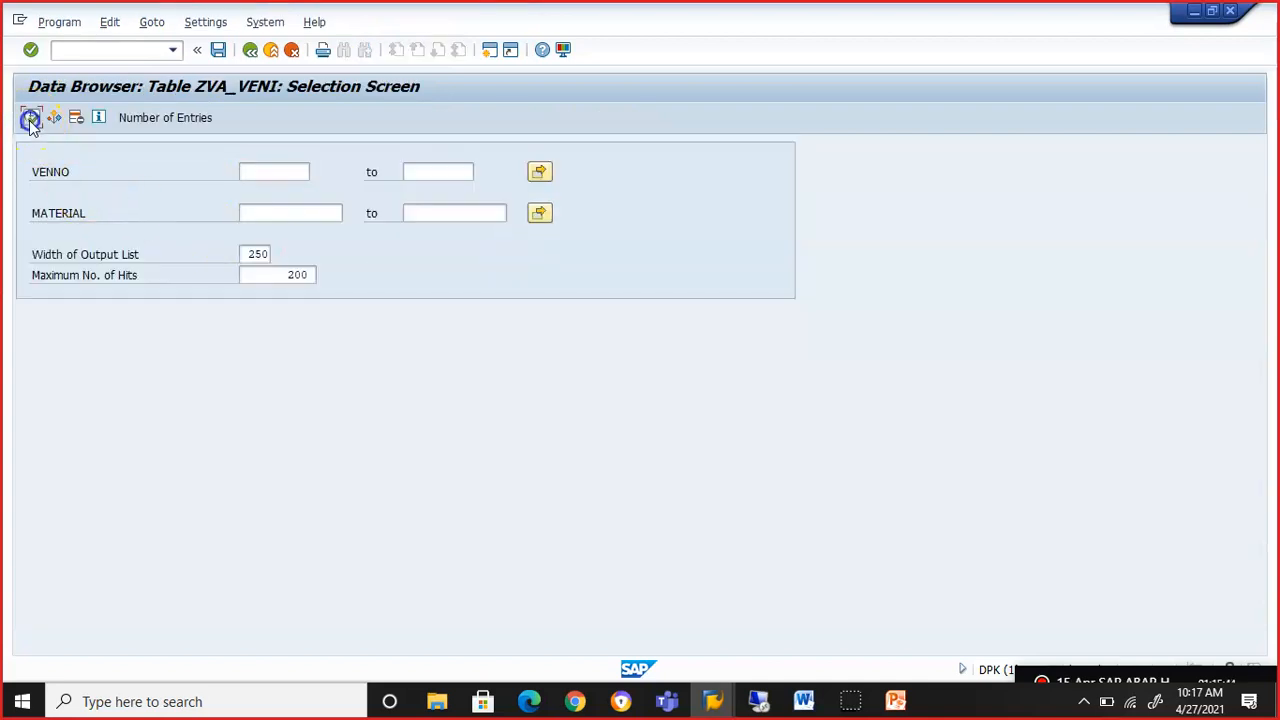
left_click(251, 50)
left_click(251, 50)
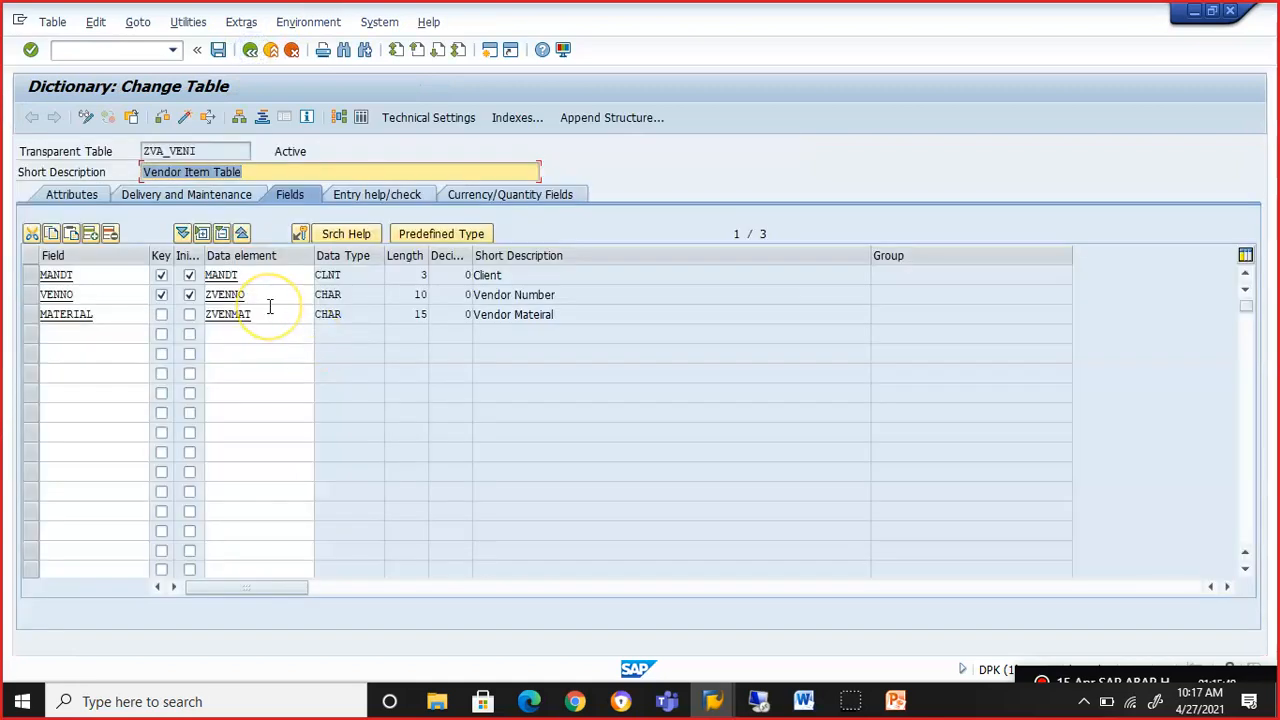
Check the field labels of data element ZVENNO and return to the table definition.
left_click(263, 293)
double_click(235, 293)
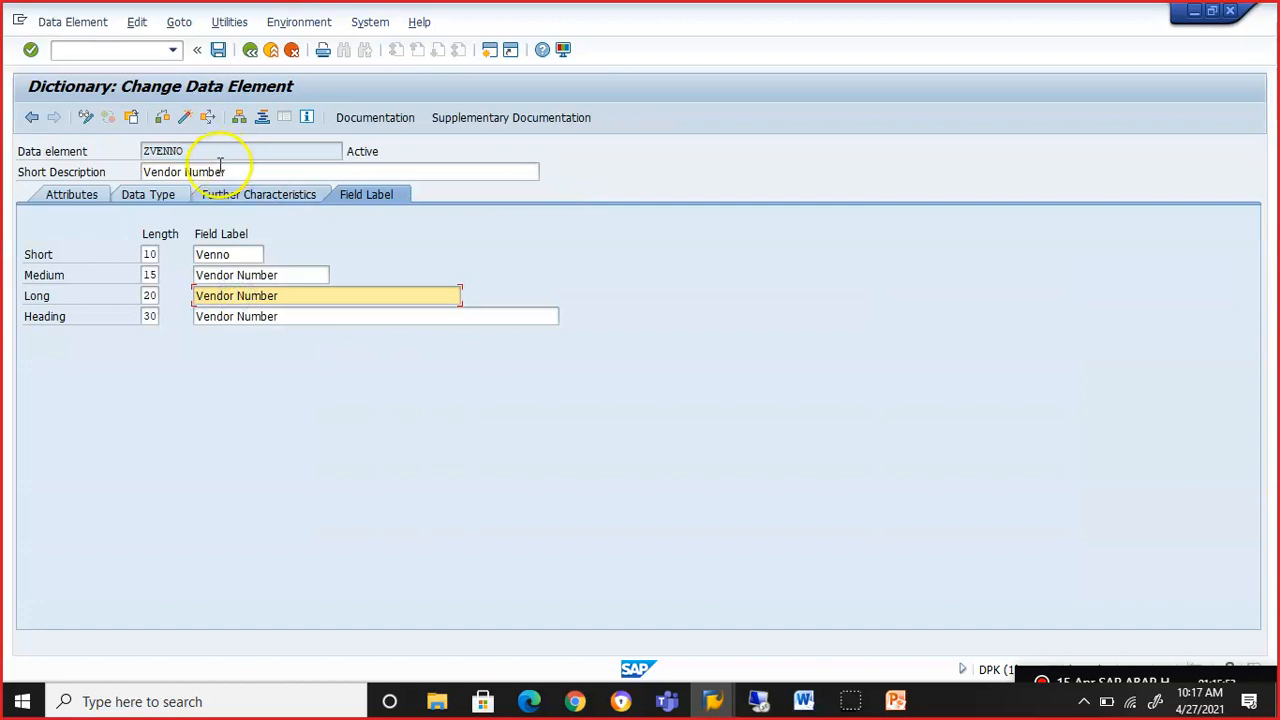
left_click(250, 50)
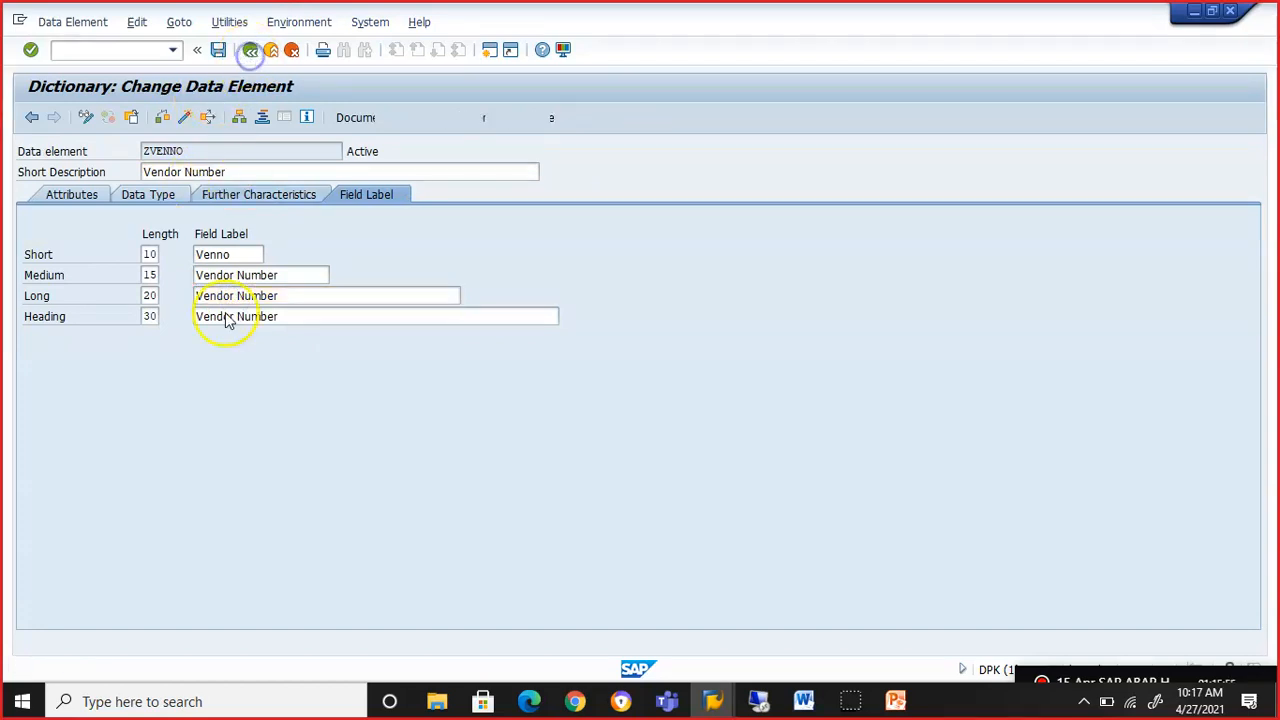
Create a foreign key for the VENNO field with check table ZVA_VENH, accepting the proposed field assignment.
left_click(266, 295)
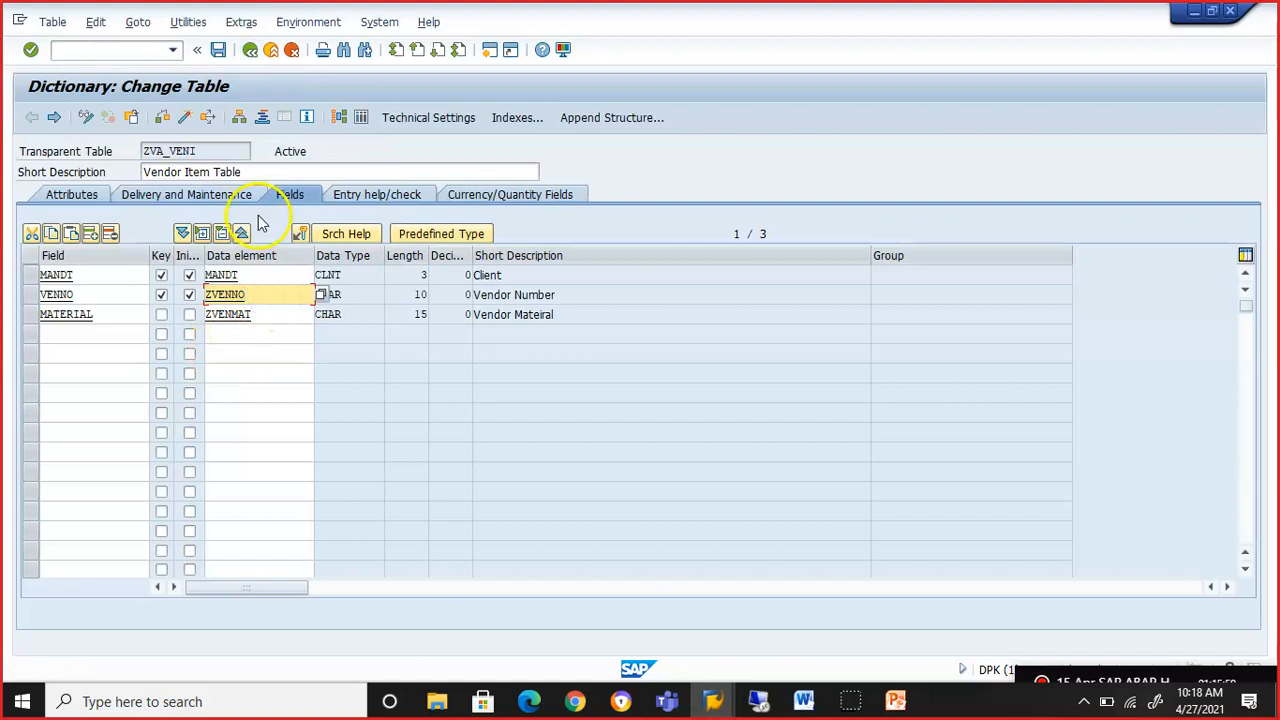
left_click(303, 237)
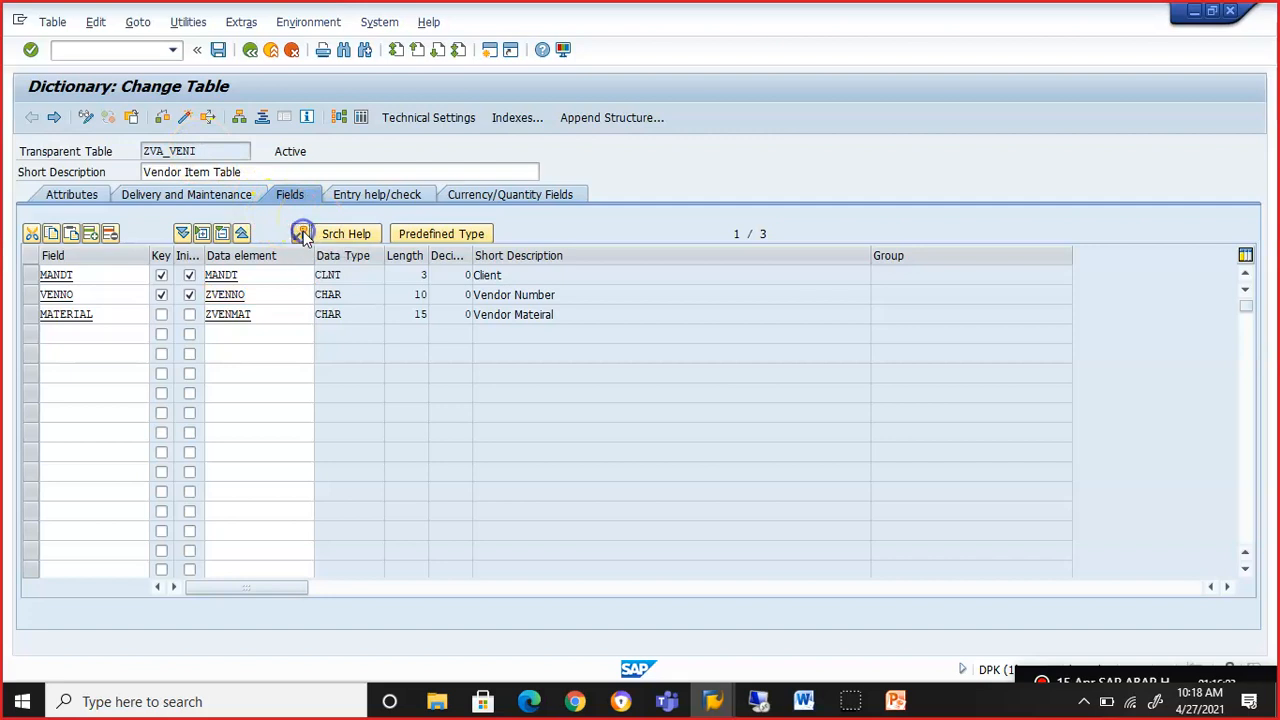
left_click(282, 205)
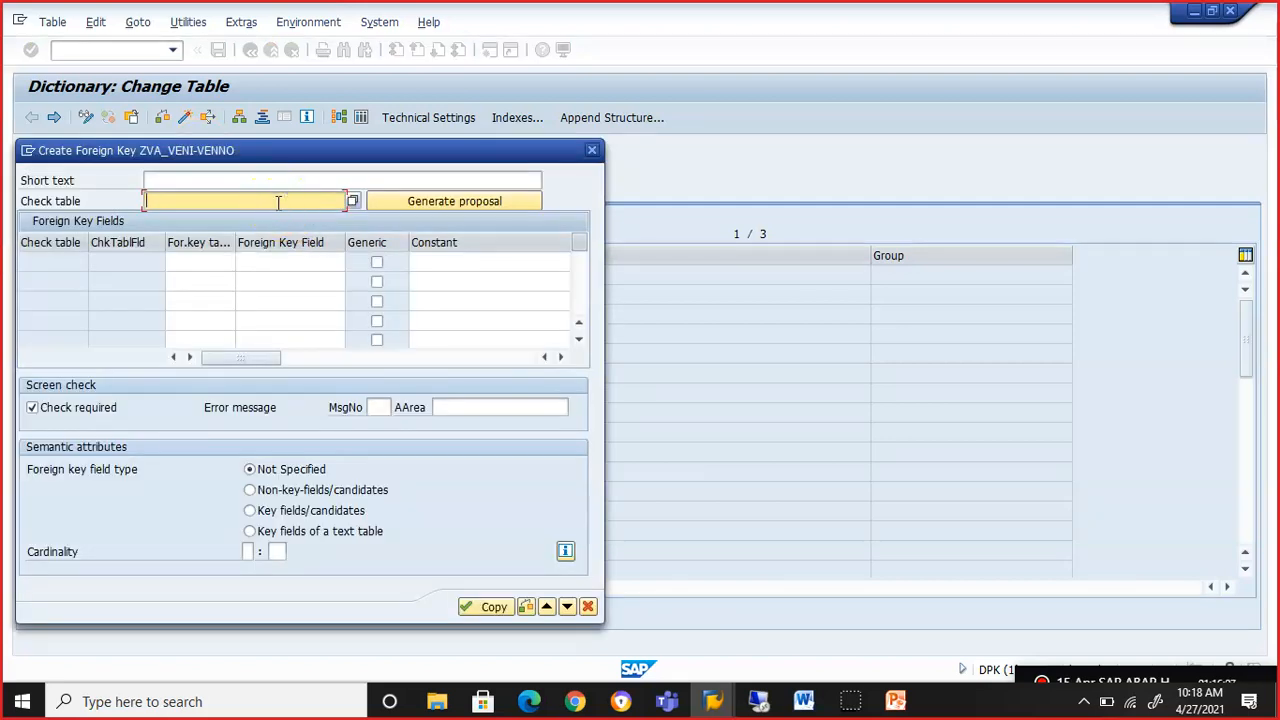
type("zva_venh")
key("Return")
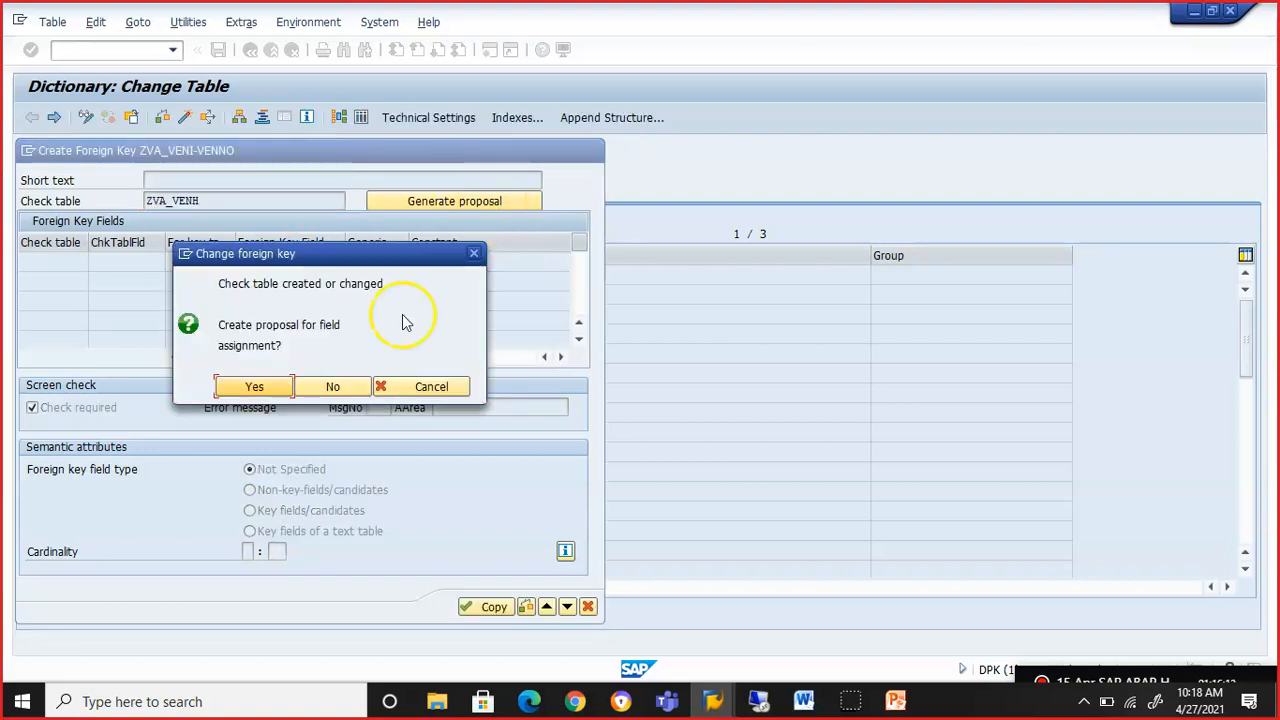
left_click(270, 386)
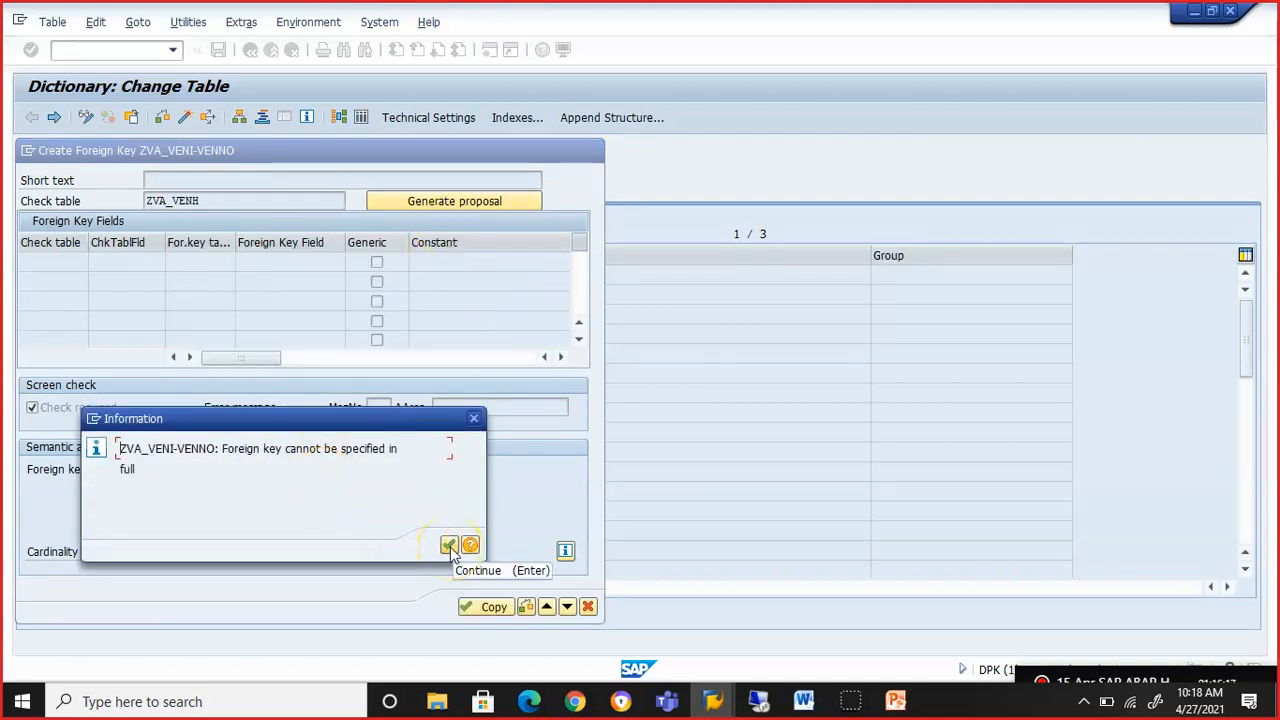
left_click(449, 546)
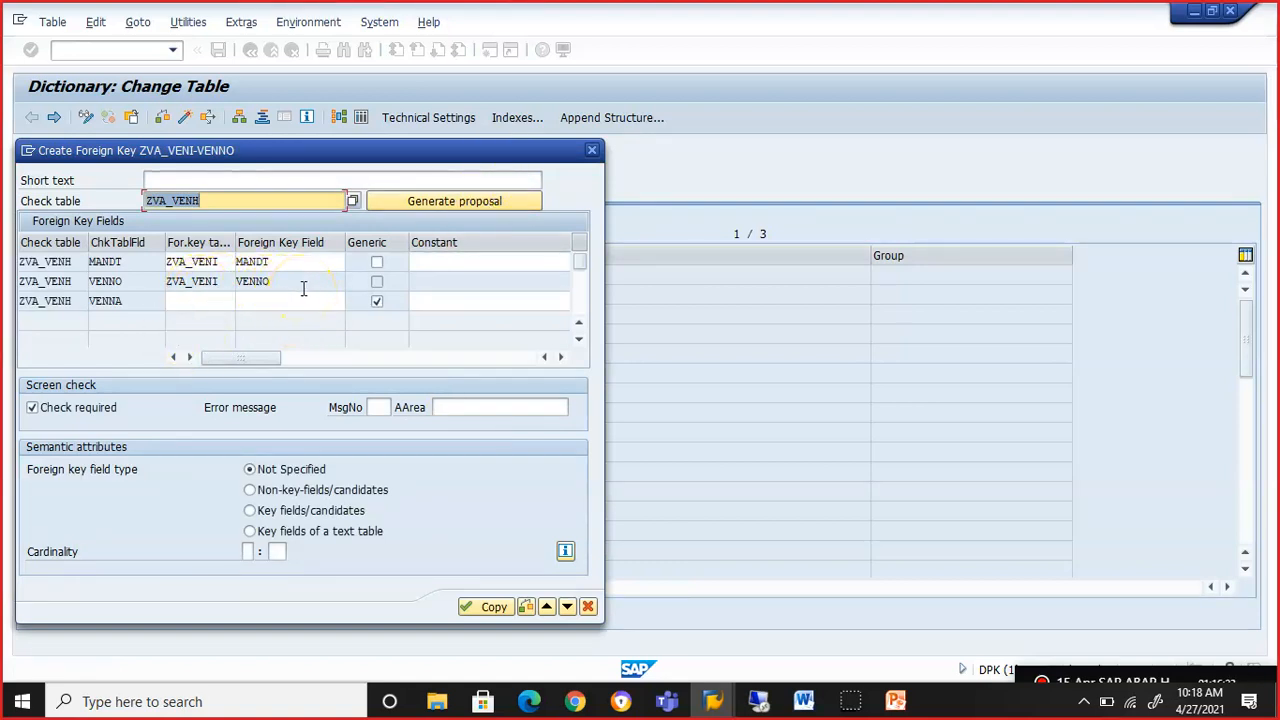
left_click(487, 607)
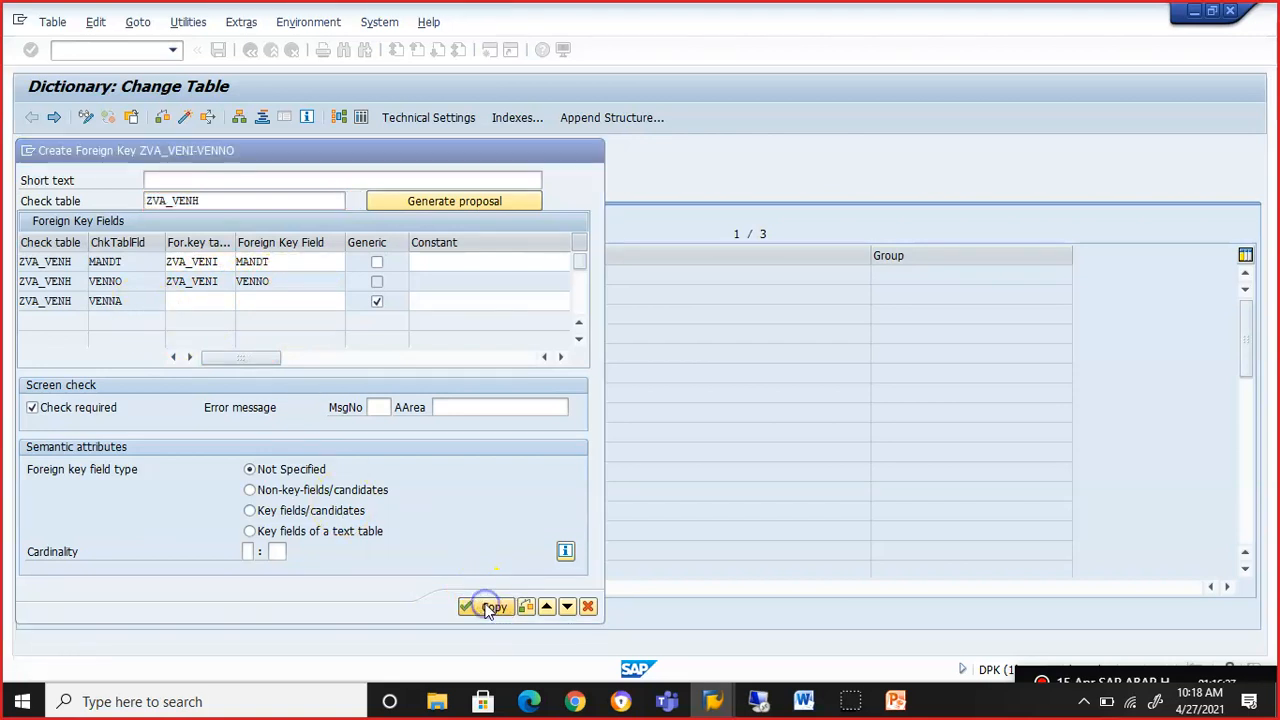
Activate table ZVA_VENI with its new foreign key and decline displaying the activation log.
left_click(184, 117)
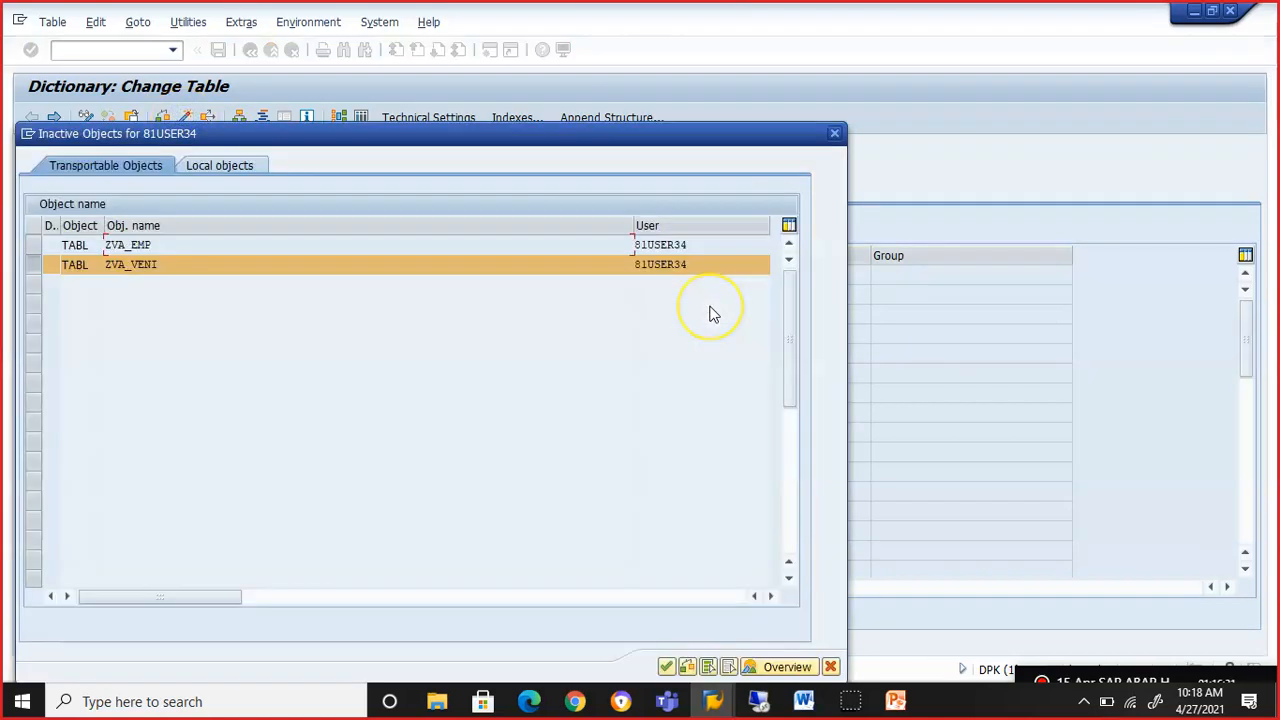
key("Return")
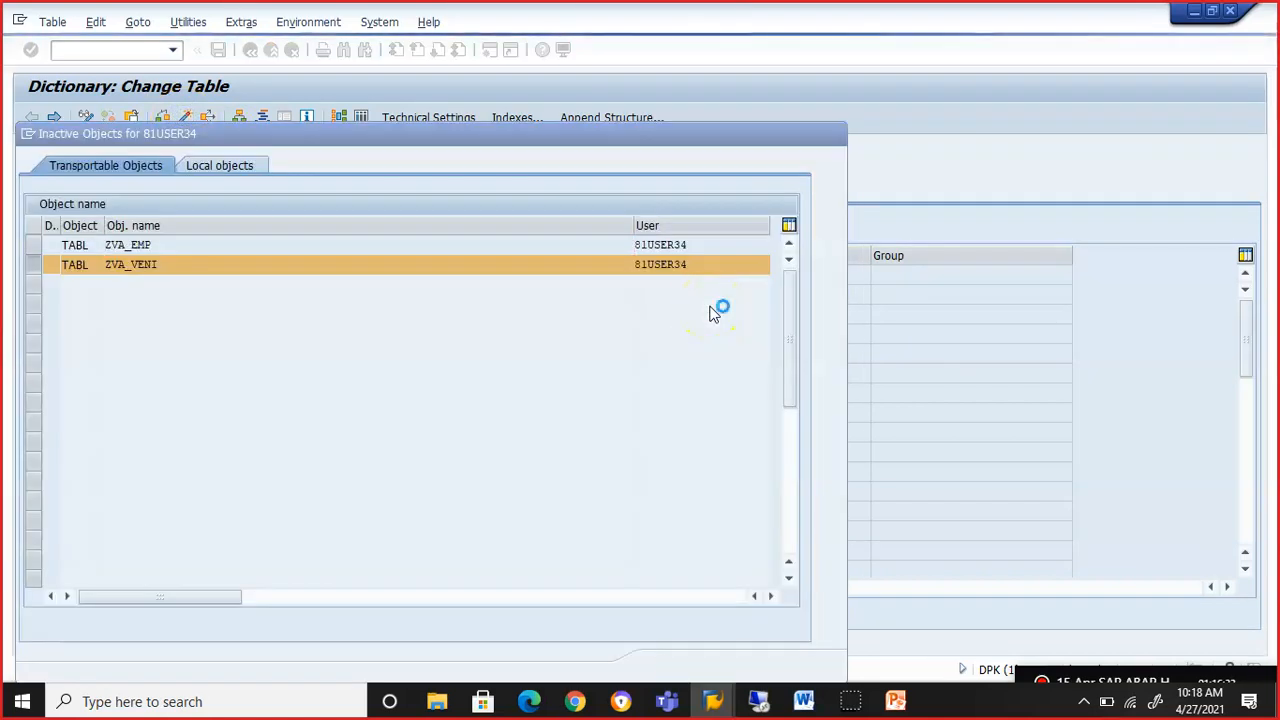
left_click(332, 366)
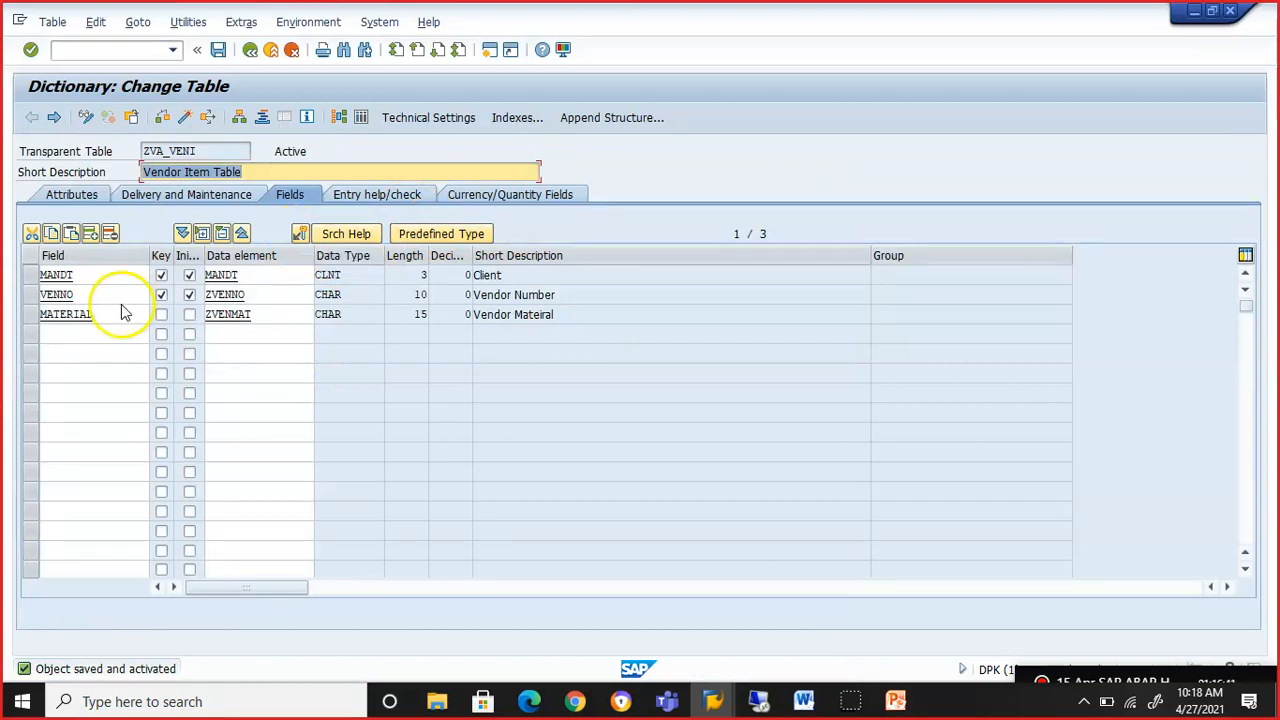
Review the foreign key definition of the VENNO field and close it.
left_click(303, 237)
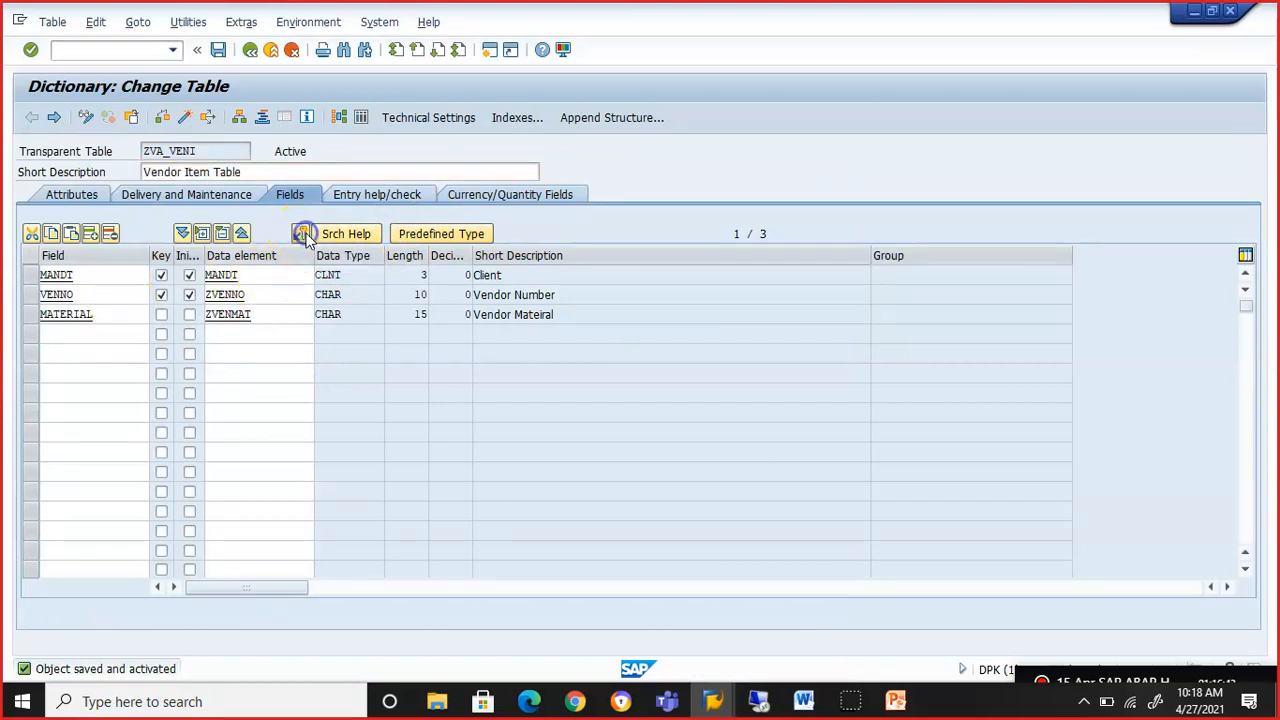
left_click(31, 294)
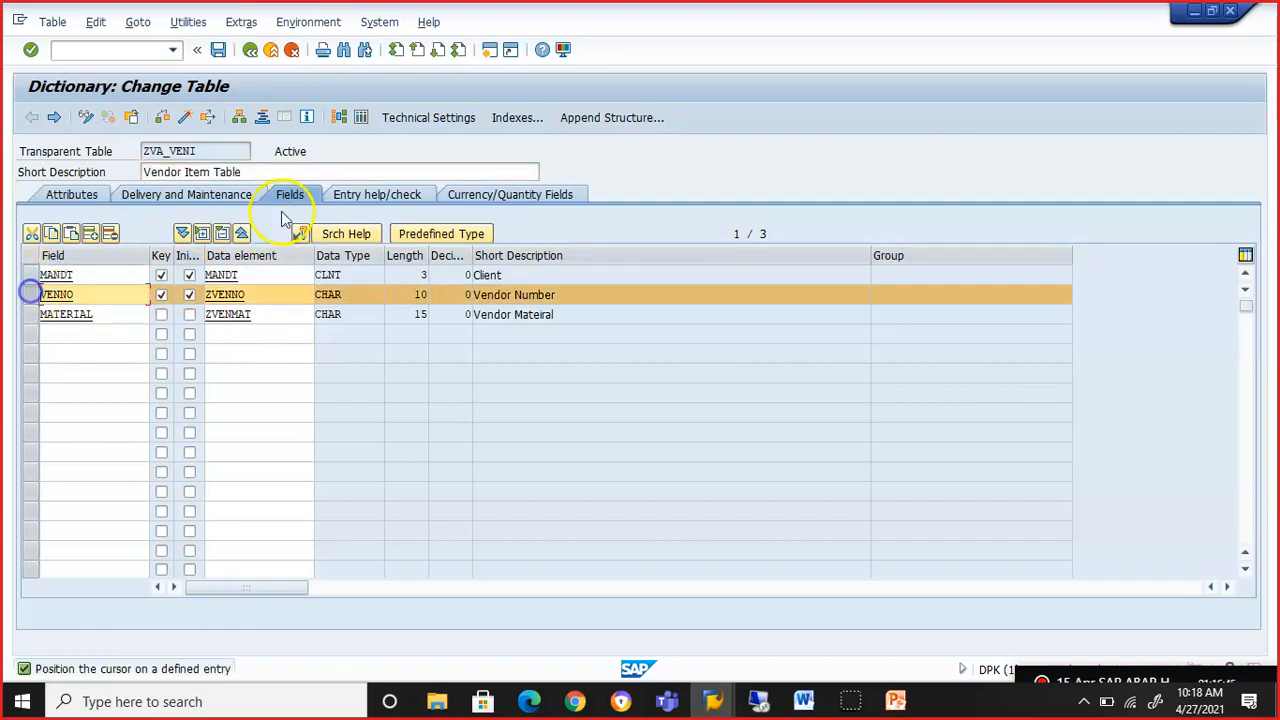
left_click(300, 234)
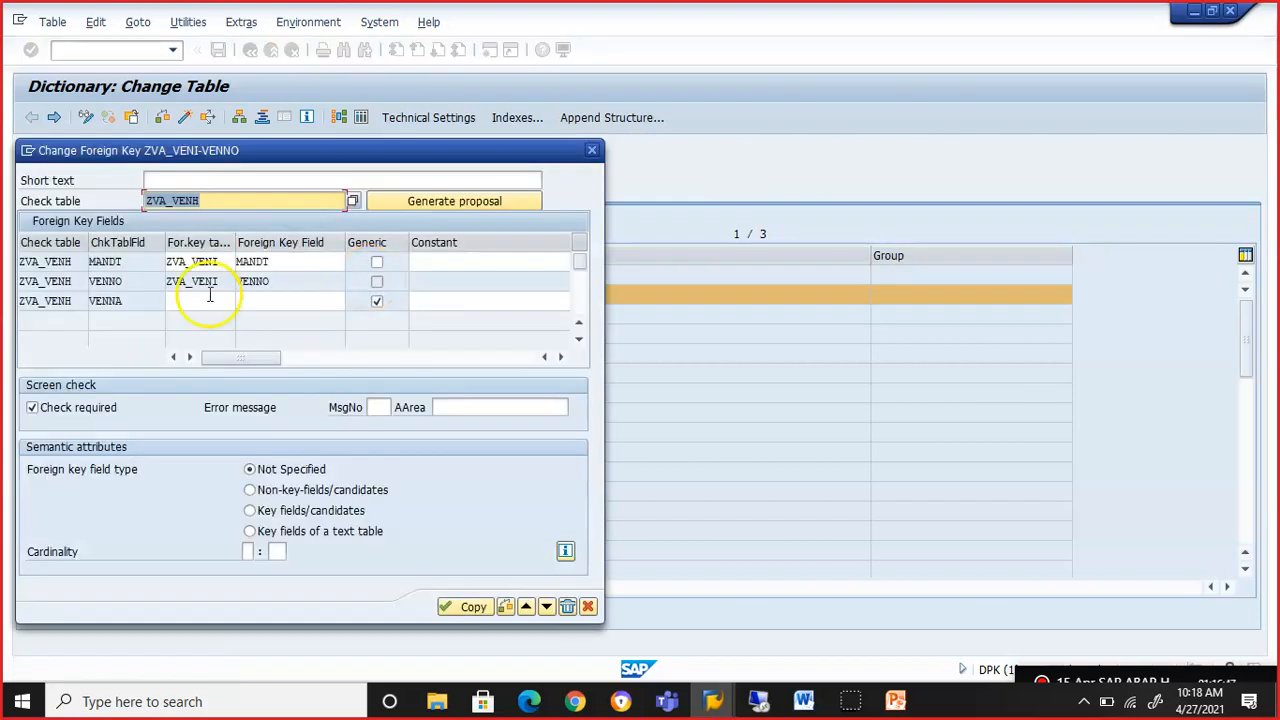
left_click(593, 152)
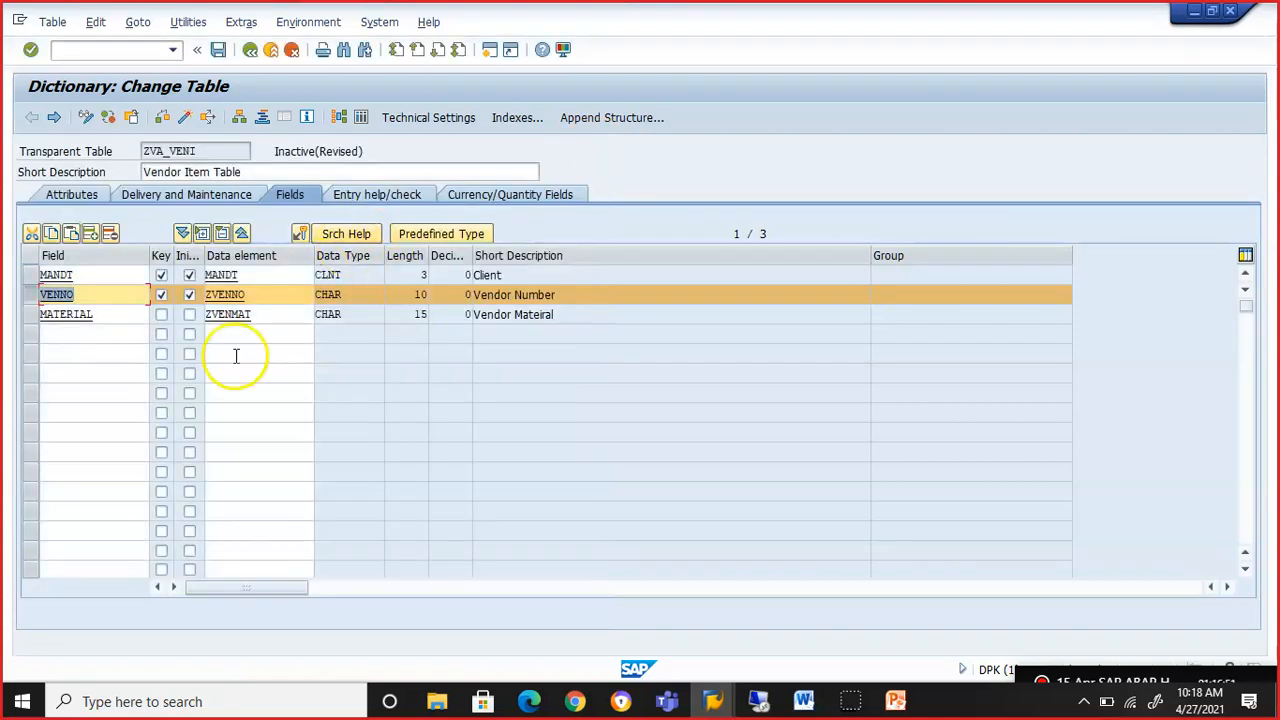
Open the entry creation screen of ZVA_VENI, saving the changed table first, and return without entering data.
left_click(262, 313)
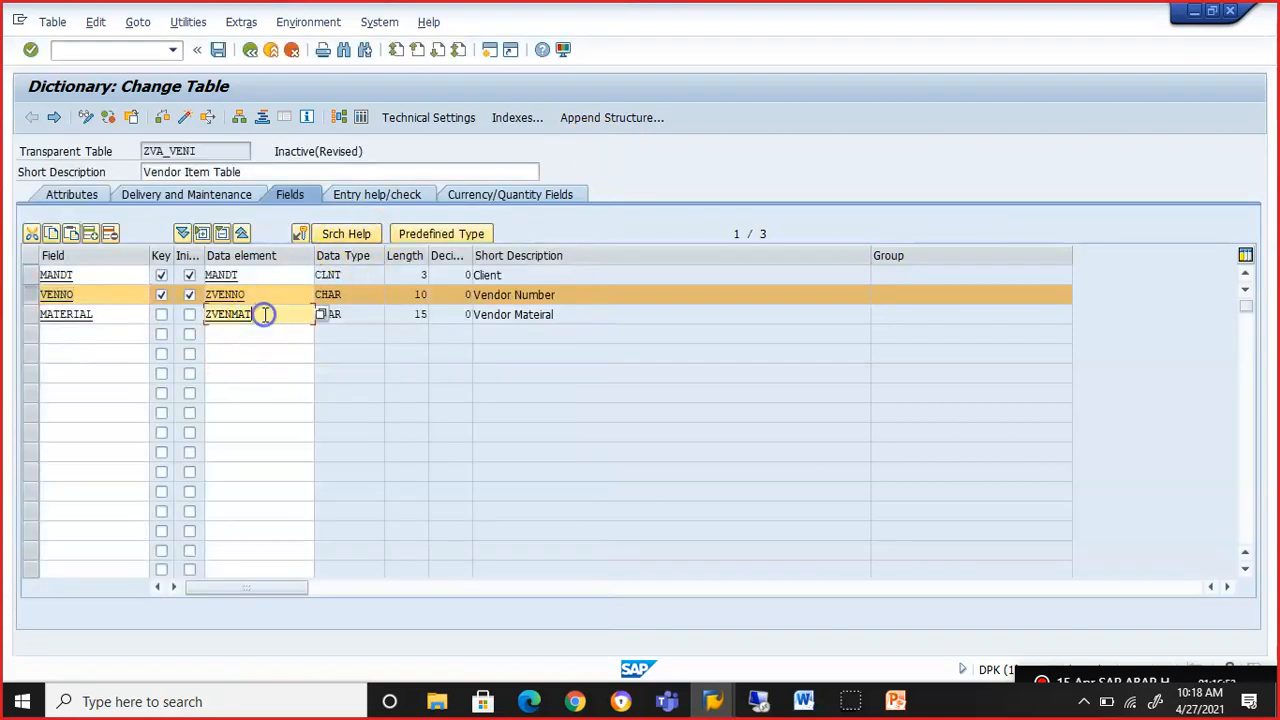
left_click(188, 22)
mouse_move(274, 256)
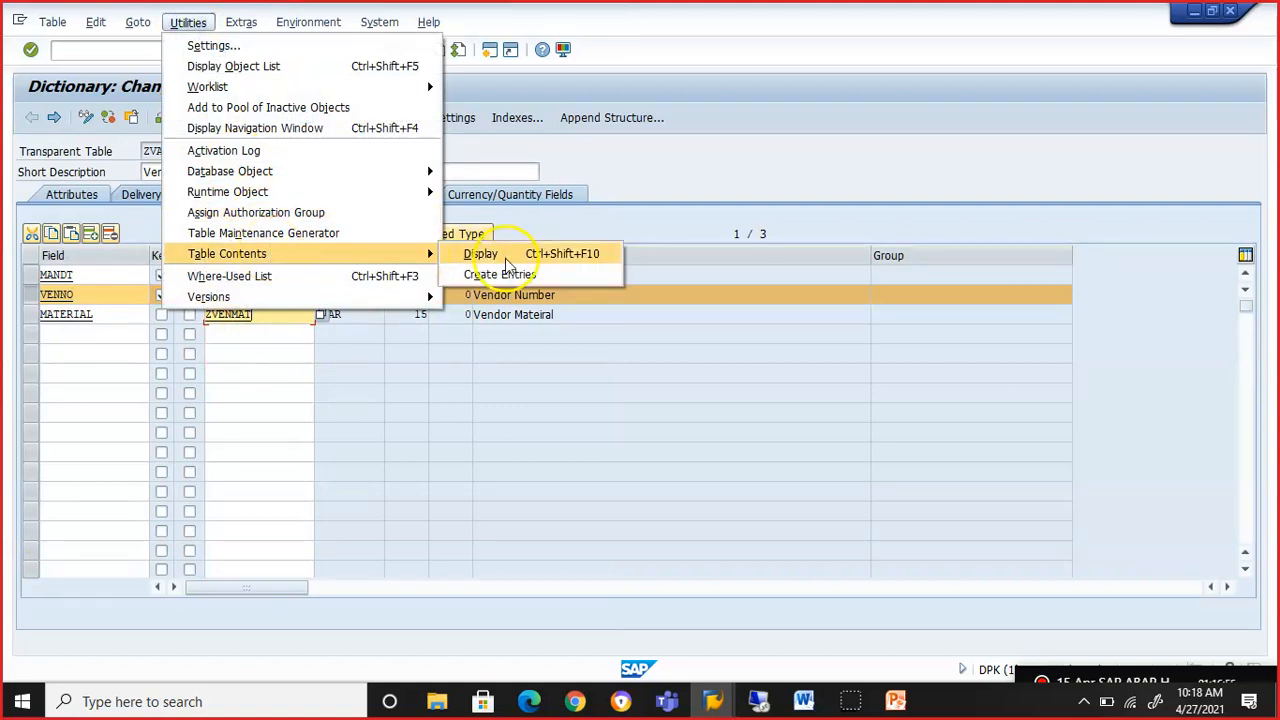
left_click(512, 276)
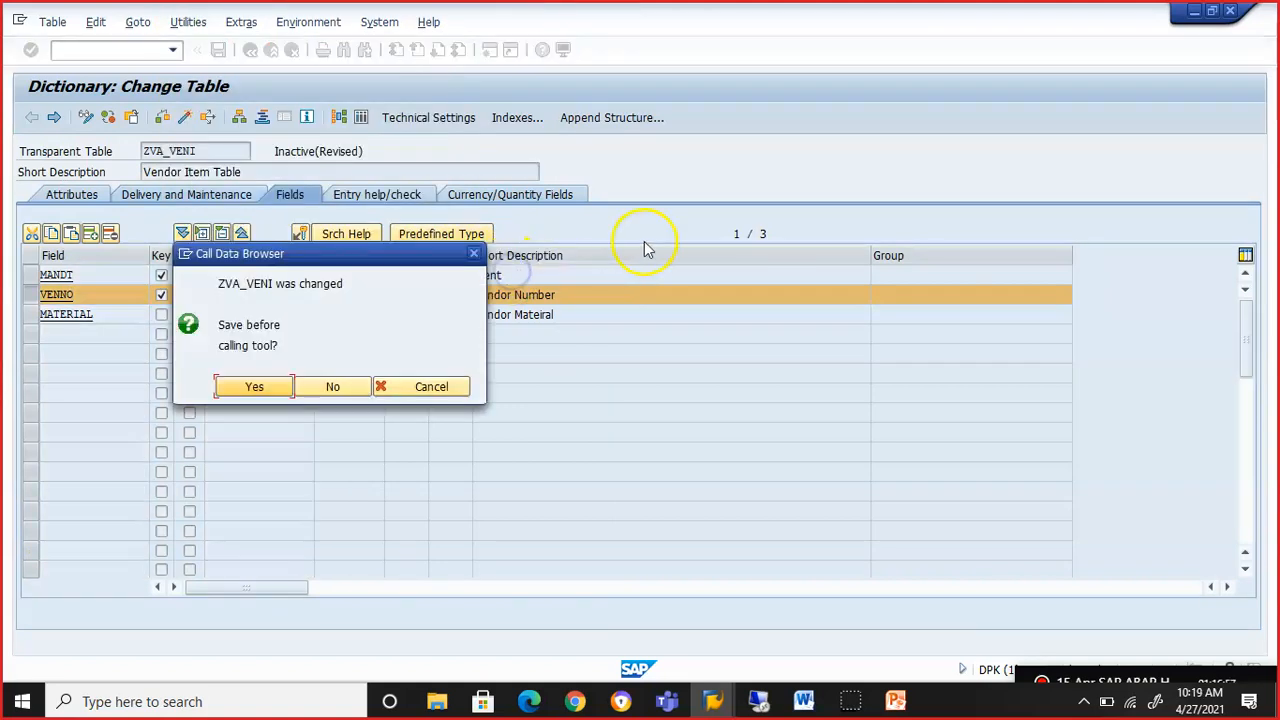
left_click(255, 387)
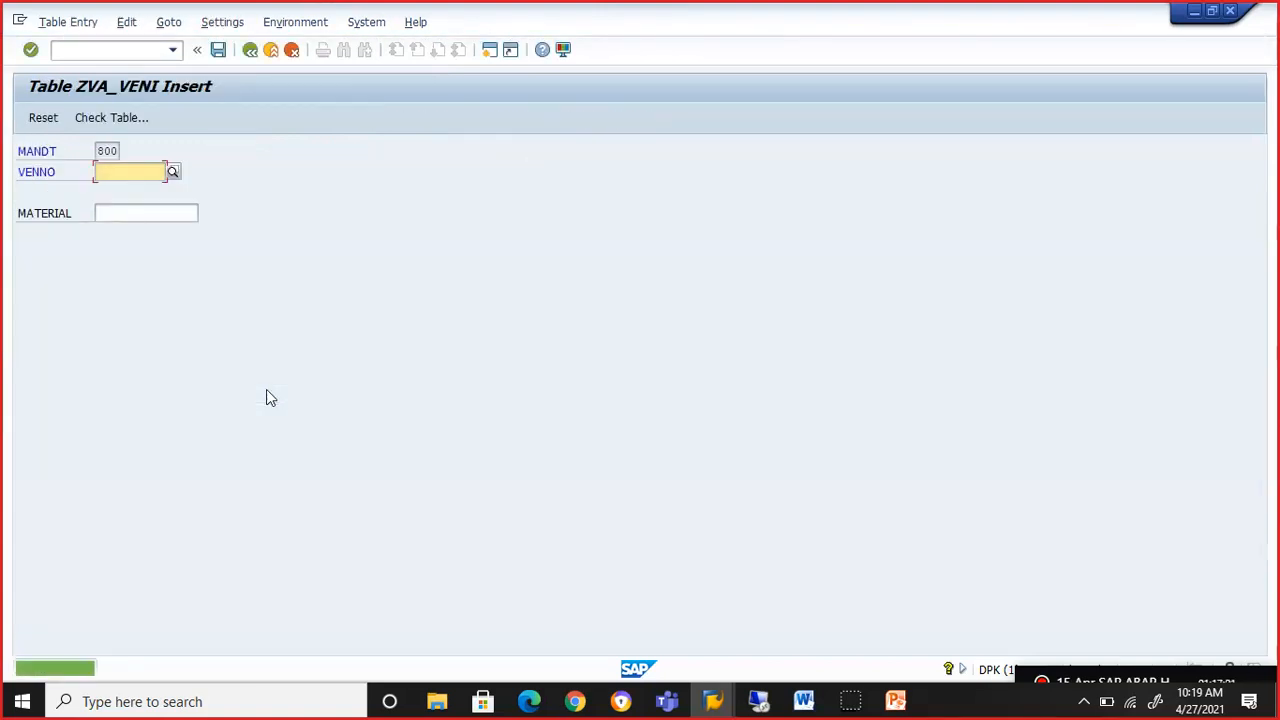
left_click(250, 49)
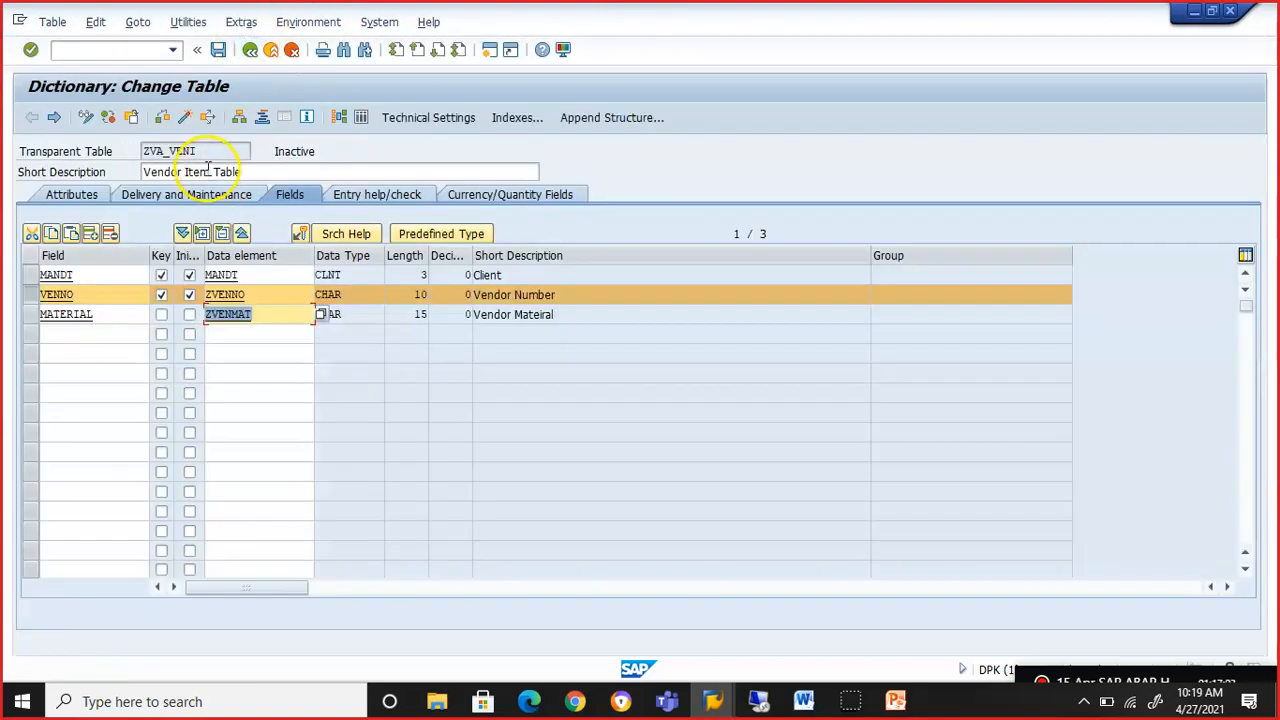
Activate table ZVA_VENI from the list of inactive objects.
left_click(184, 117)
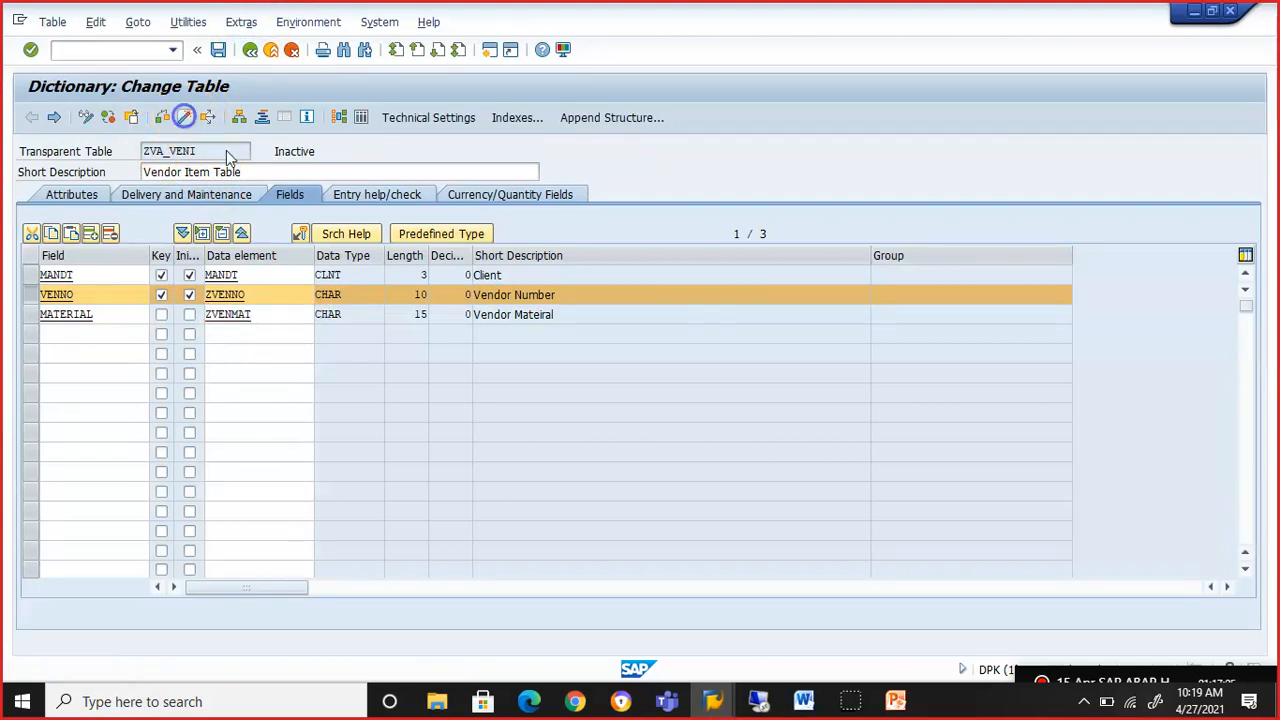
key("Return")
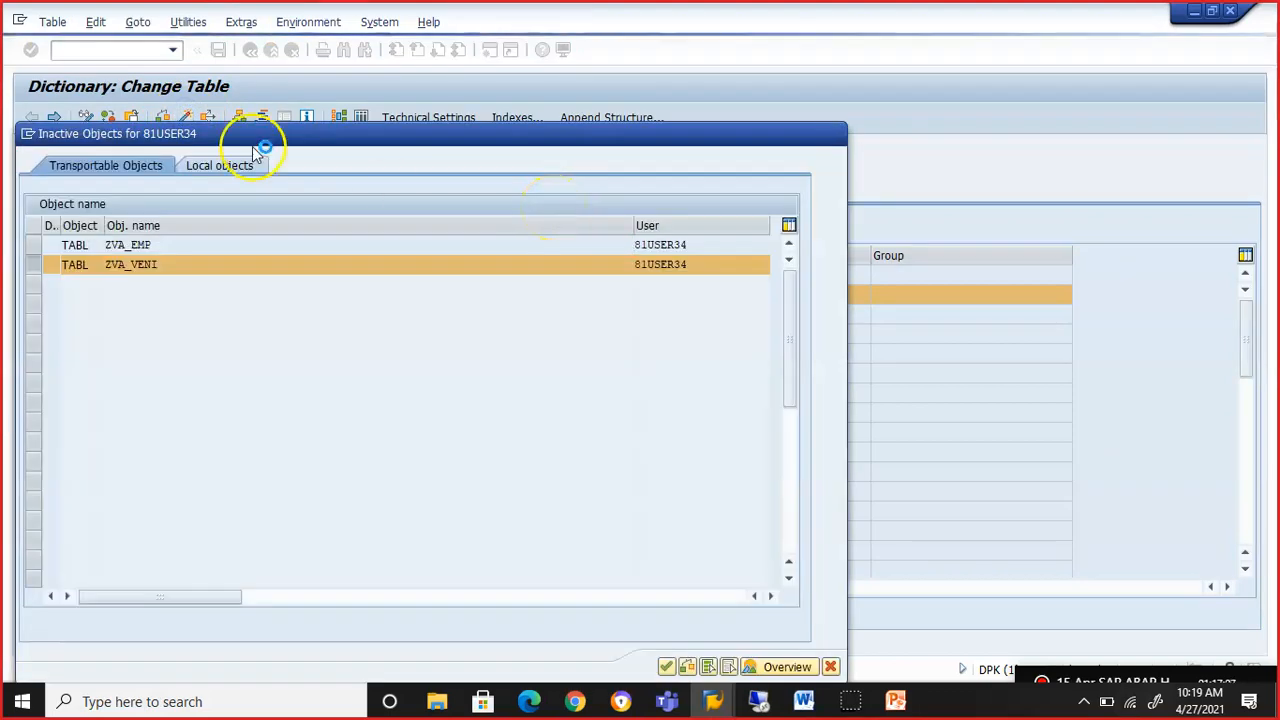
left_click(331, 366)
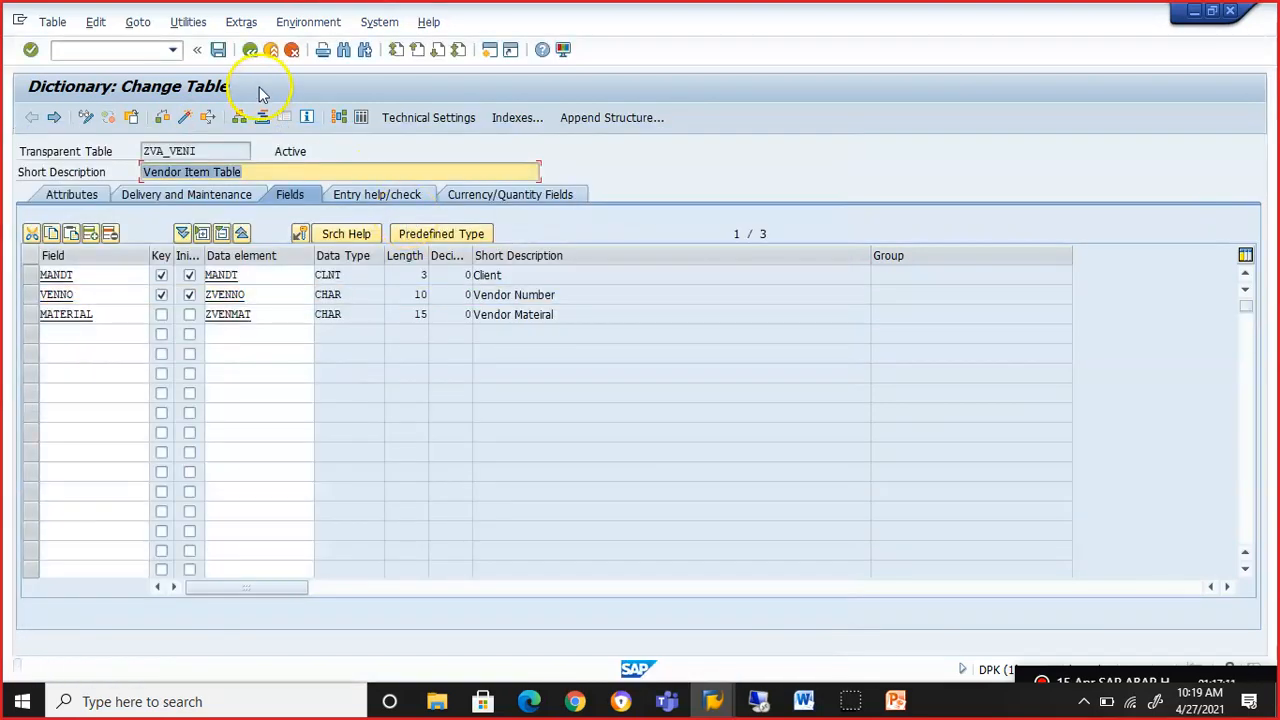
Open entry creation for ZVA_VENI and try to save a record with VENNO 101 and MATERIAL mat2.
left_click(188, 22)
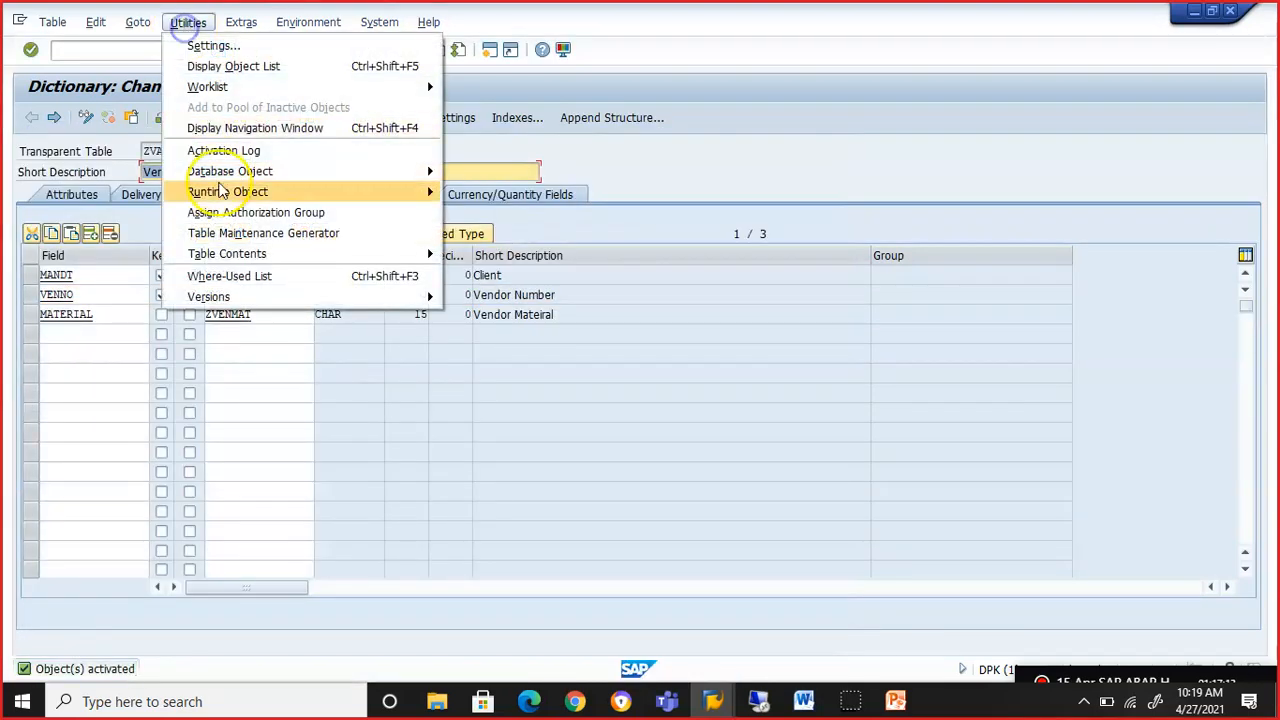
mouse_move(371, 254)
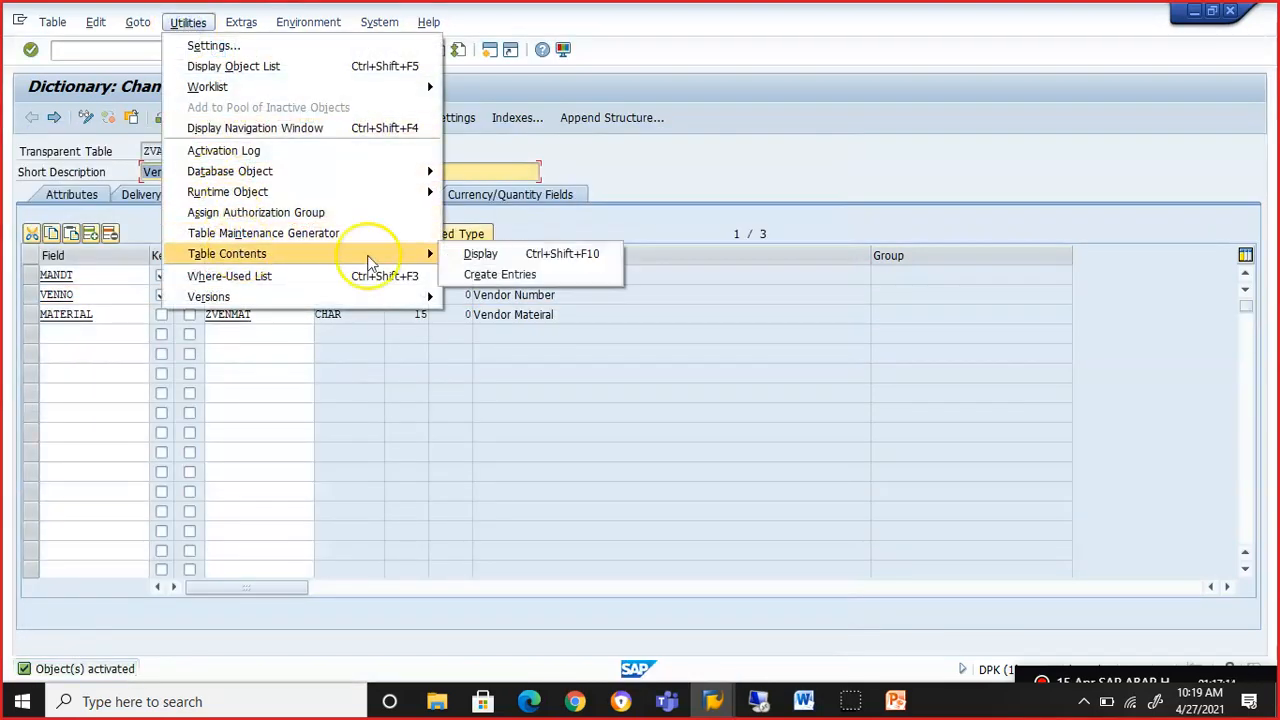
left_click(493, 276)
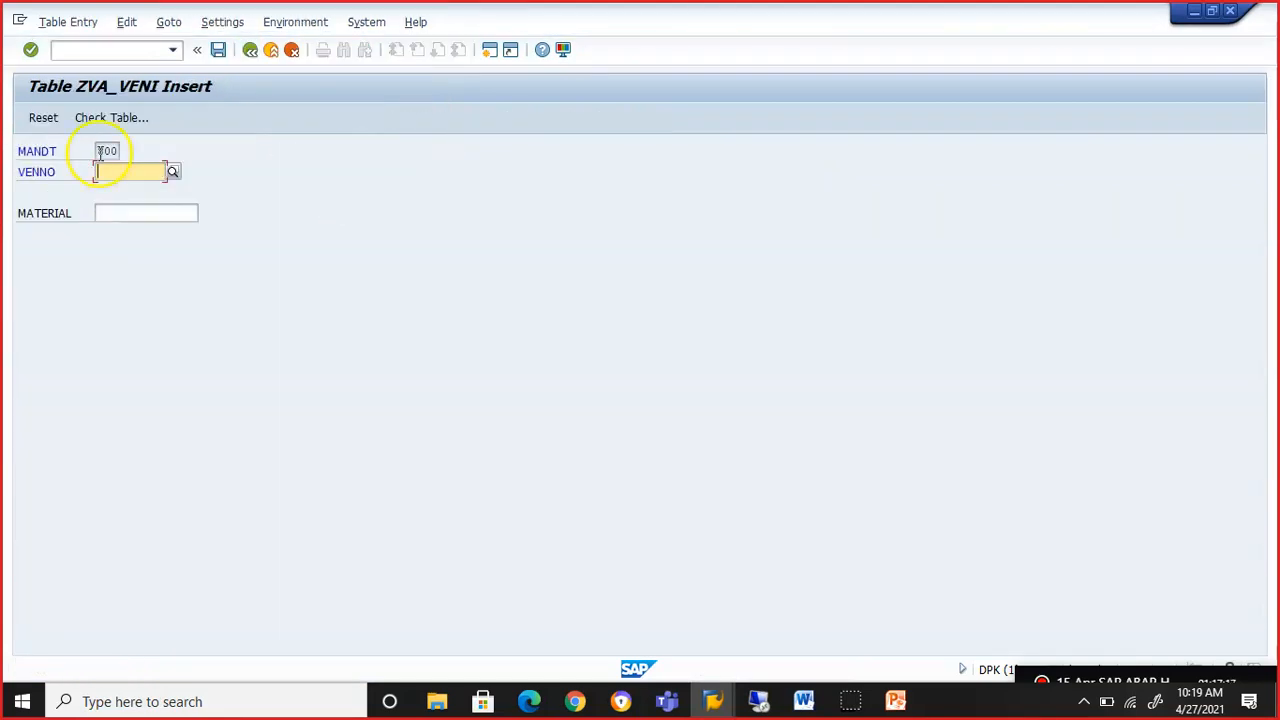
type("101")
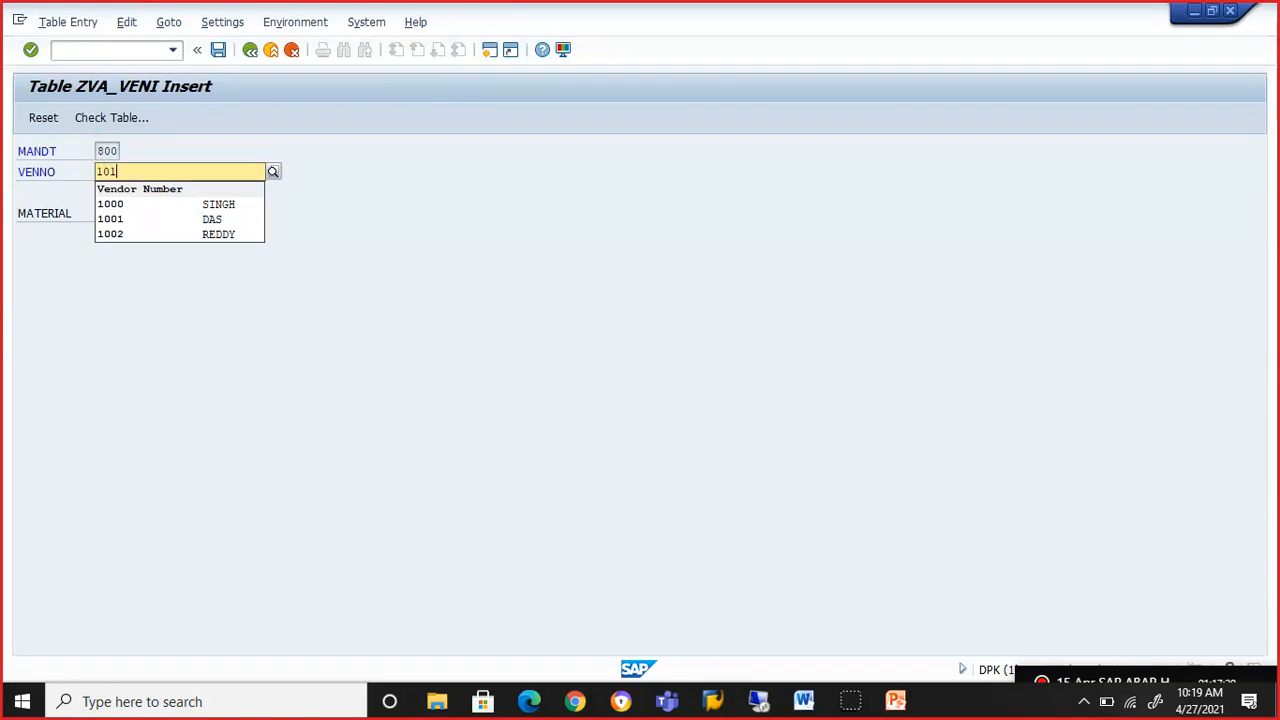
key("Tab")
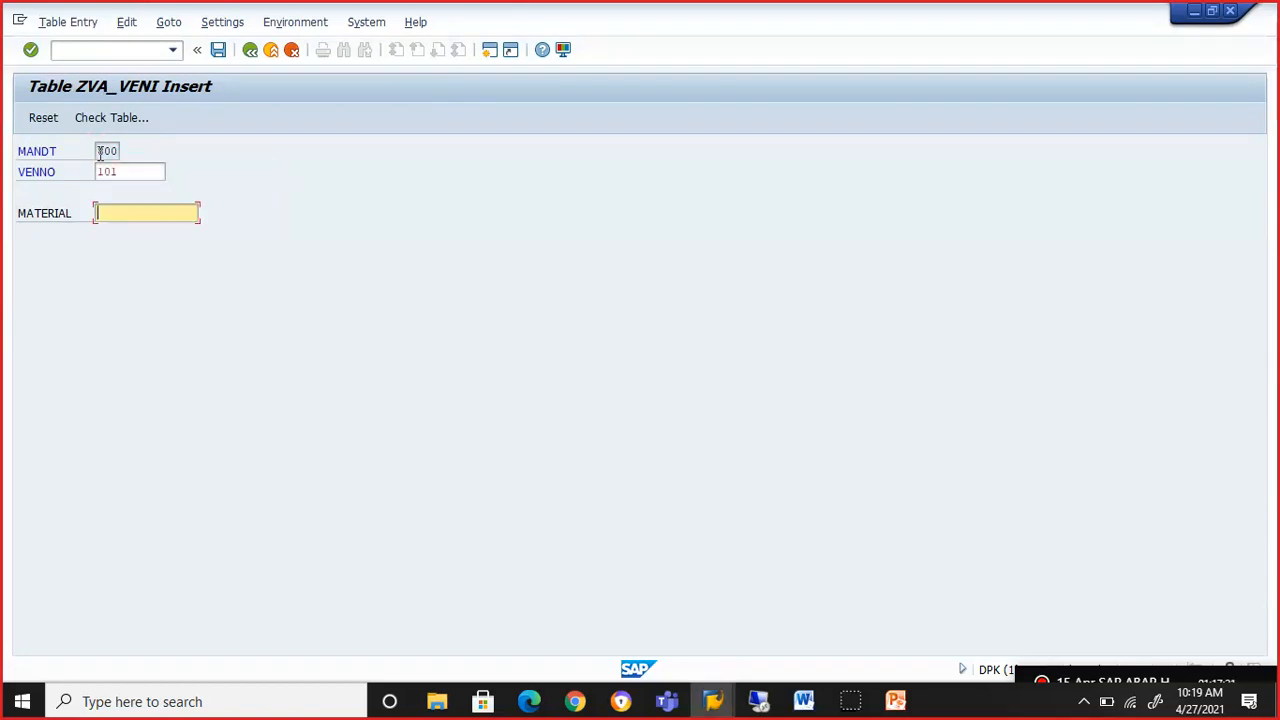
type("mat")
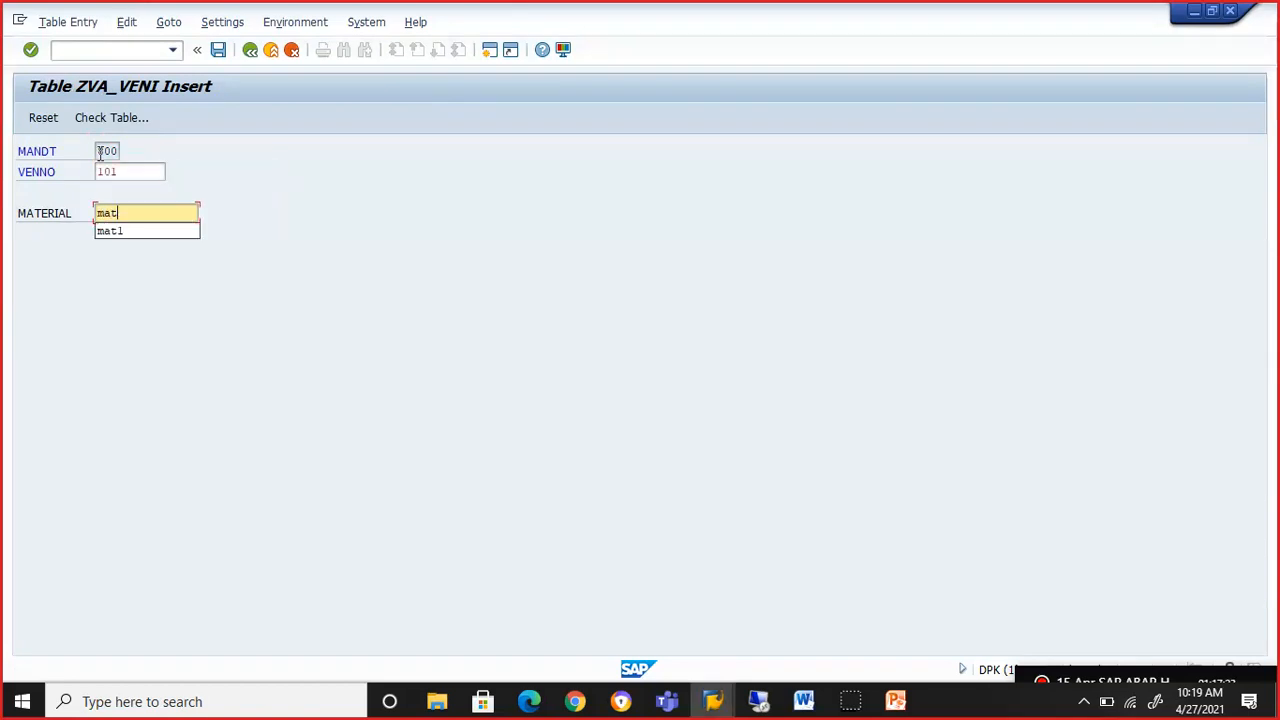
type("2")
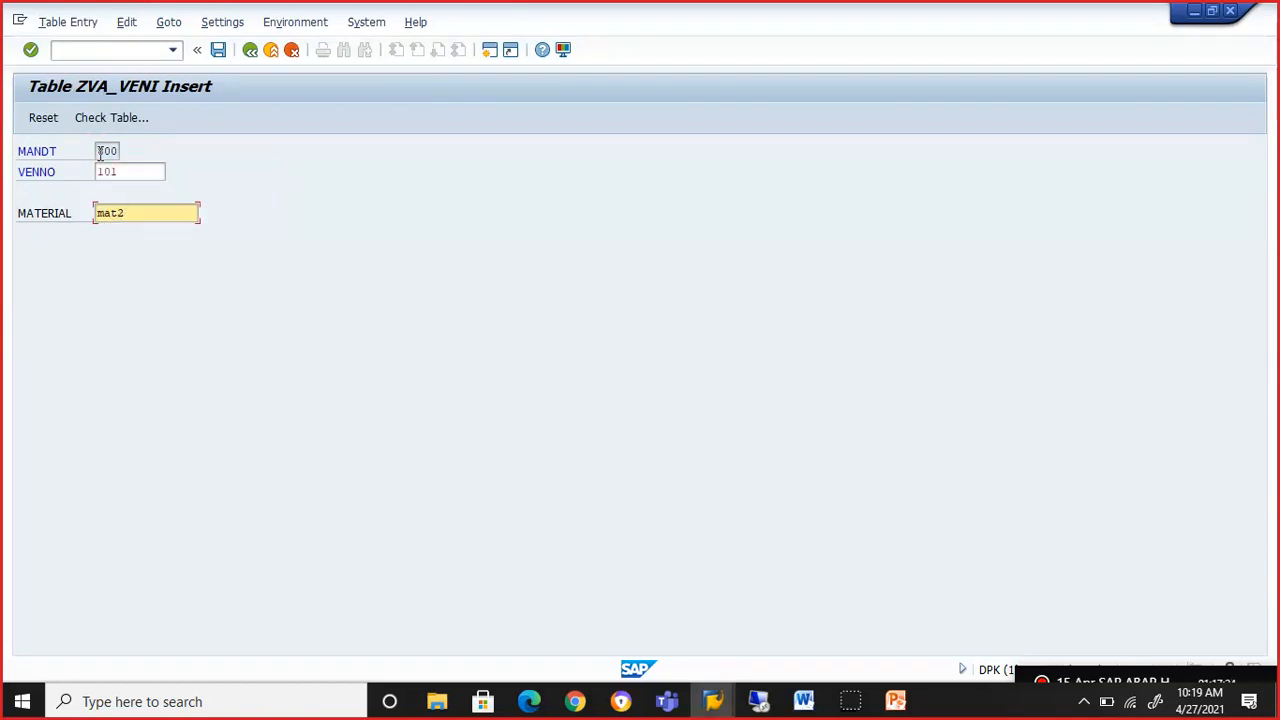
left_click(218, 49)
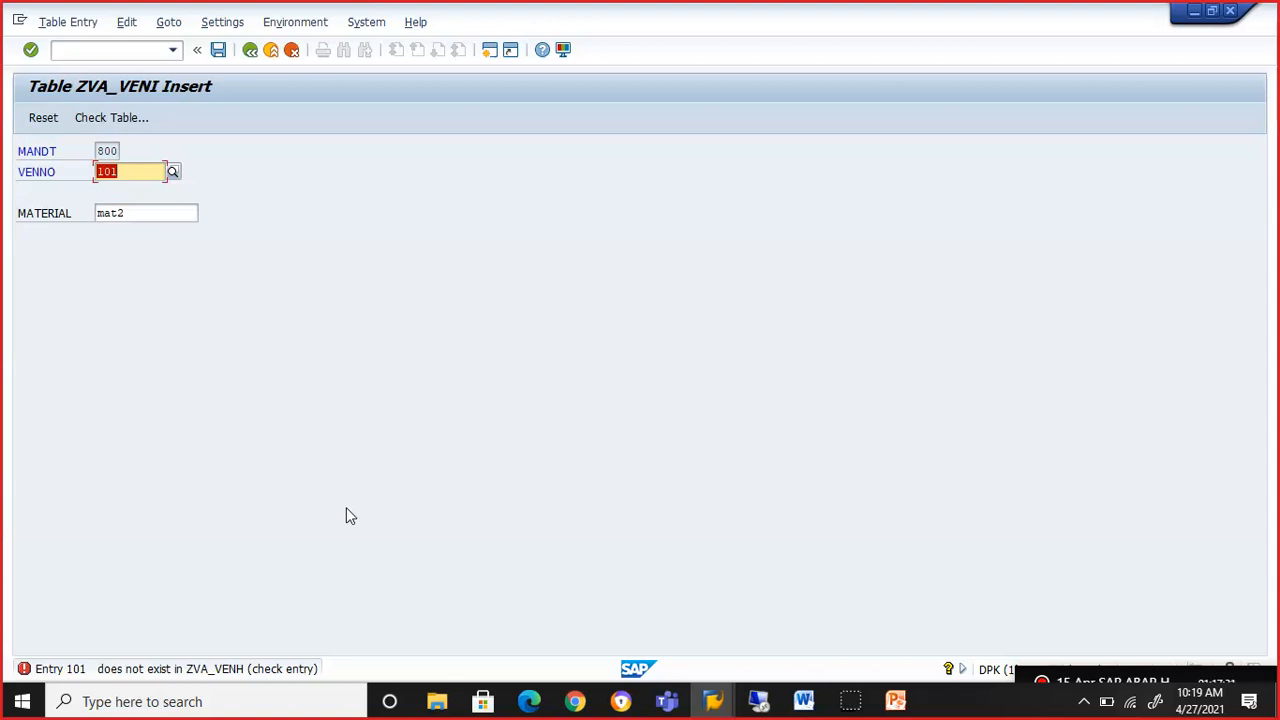
Change VENNO to the proposed value 1000 and MATERIAL to mat20, and save the ZVA_VENI record.
left_click(145, 173)
key("BackSpace")
type("0")
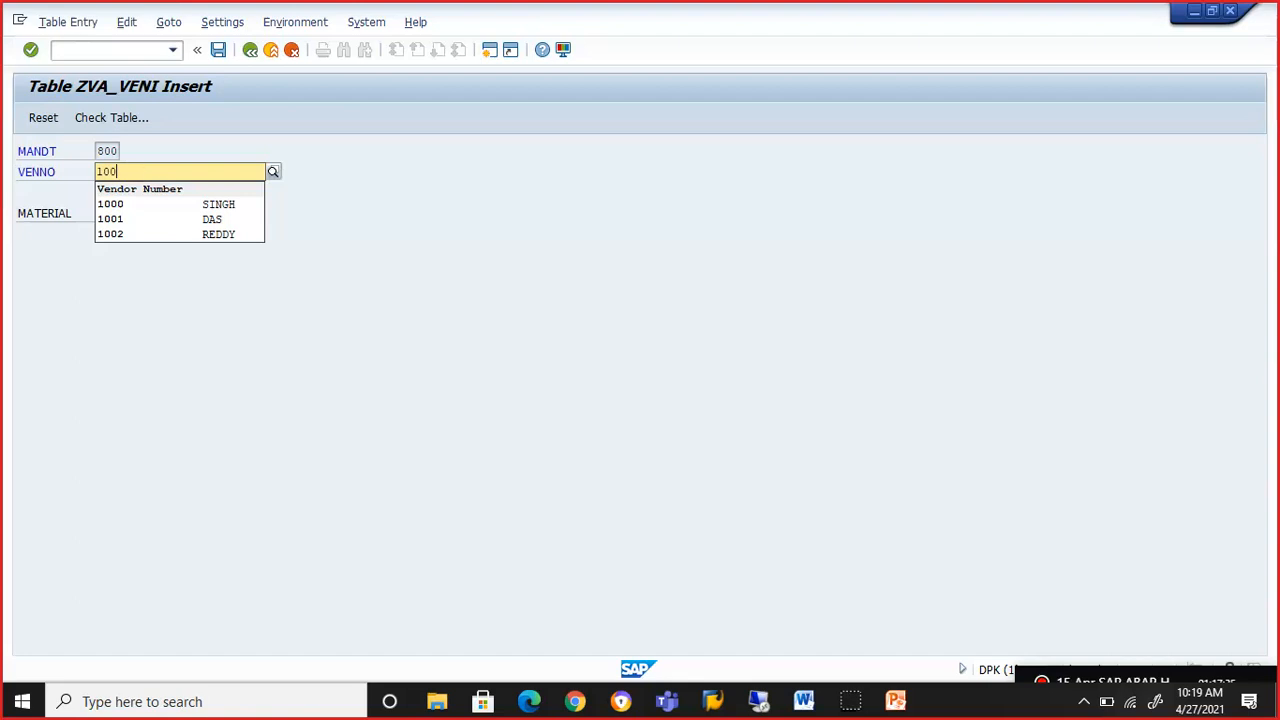
left_click(137, 201)
left_click(138, 209)
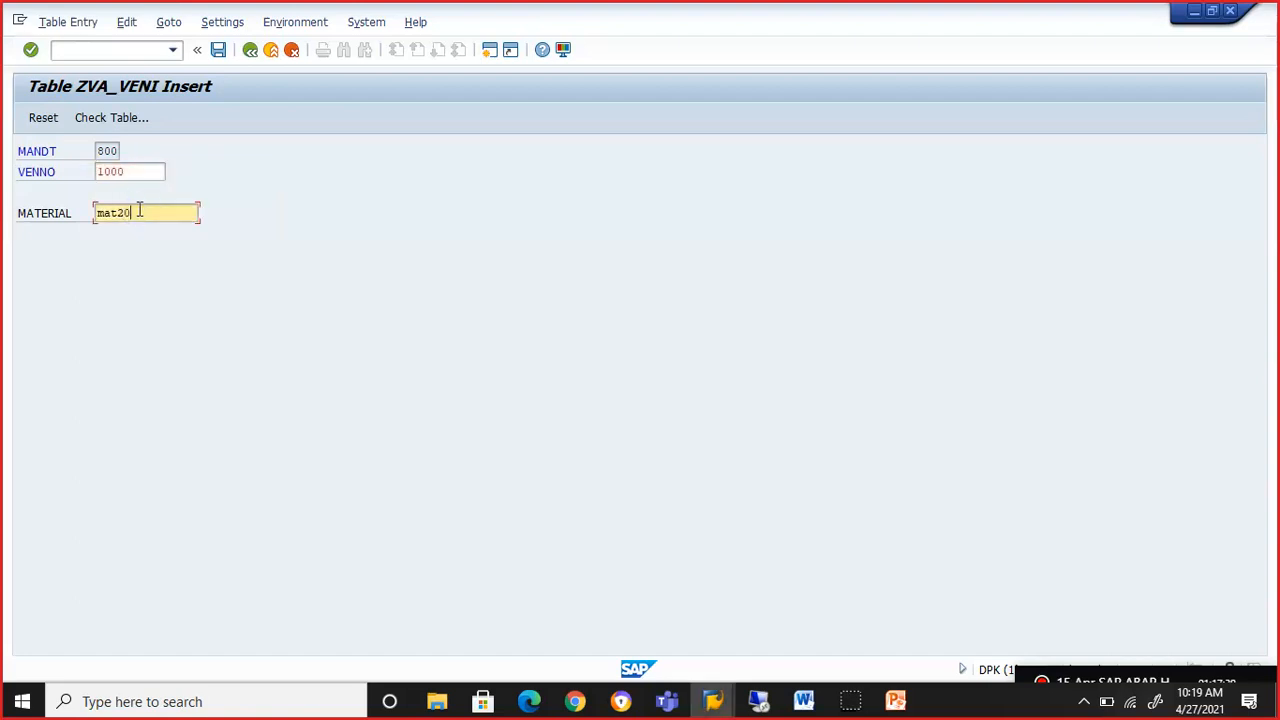
left_click(219, 50)
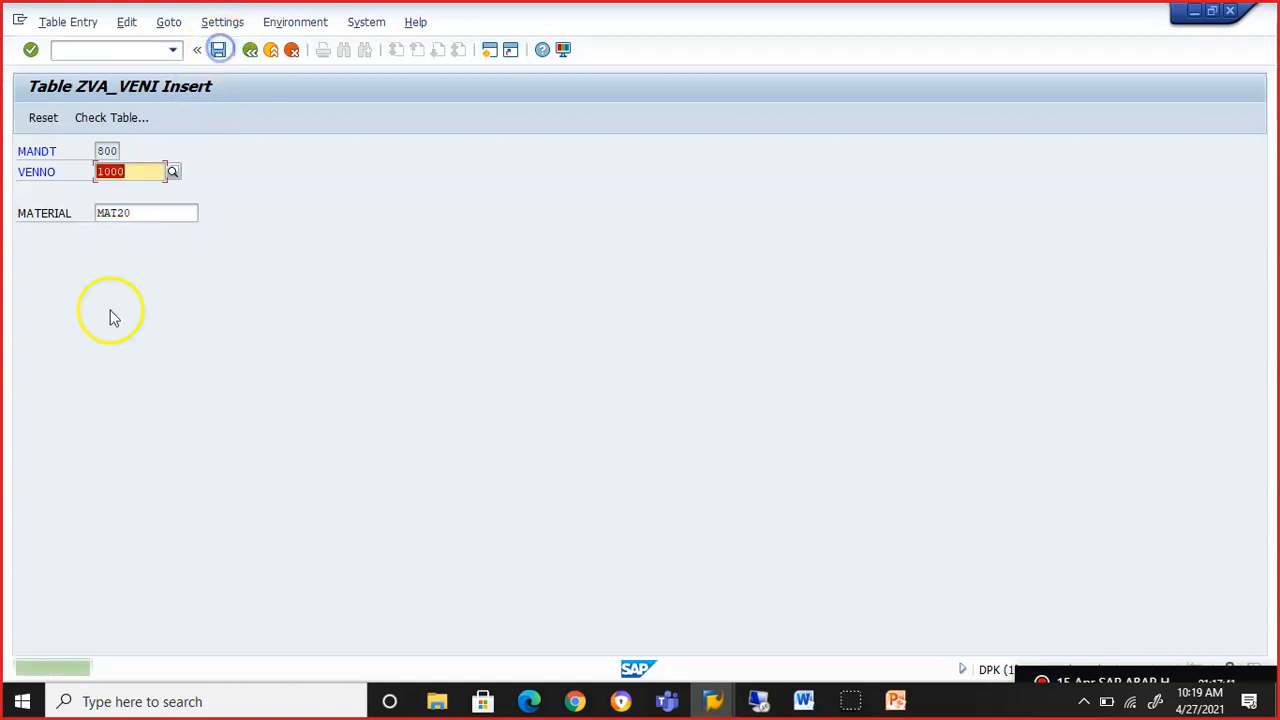
left_click(131, 171)
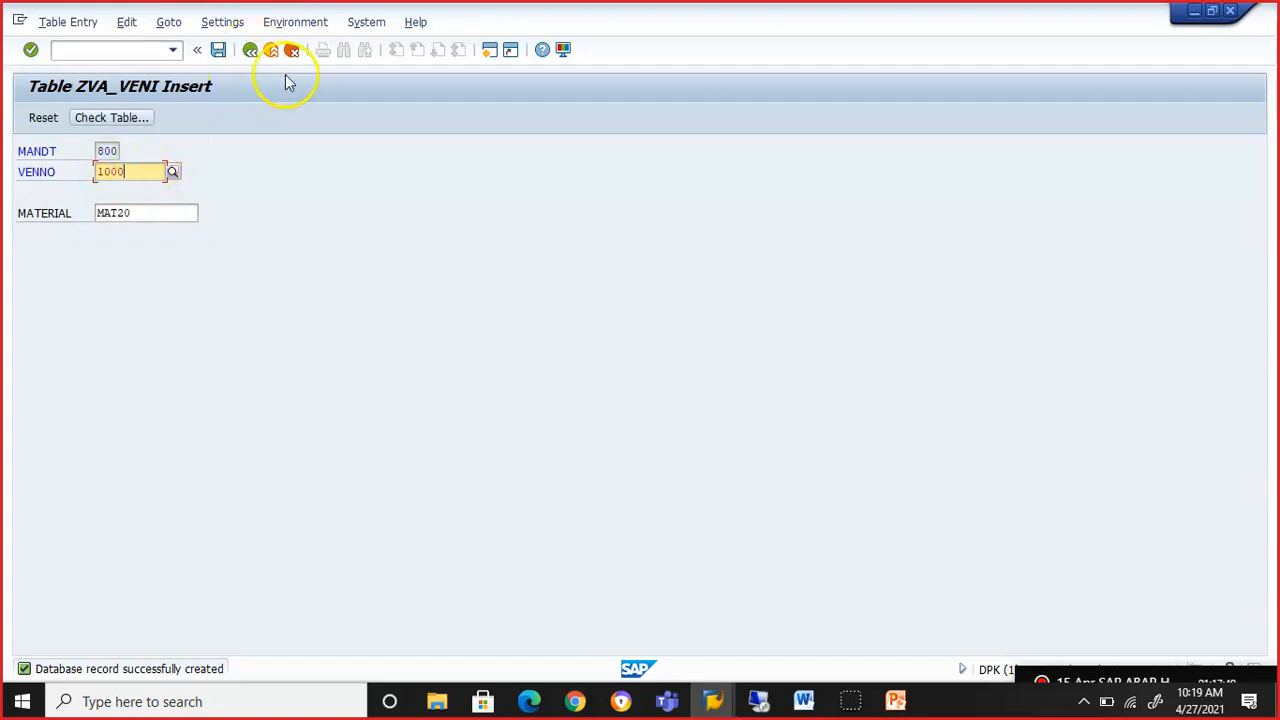
Leave ZVA_VENI, view the field definition of table VBAK, and return to the dictionary's initial screen.
left_click(251, 50)
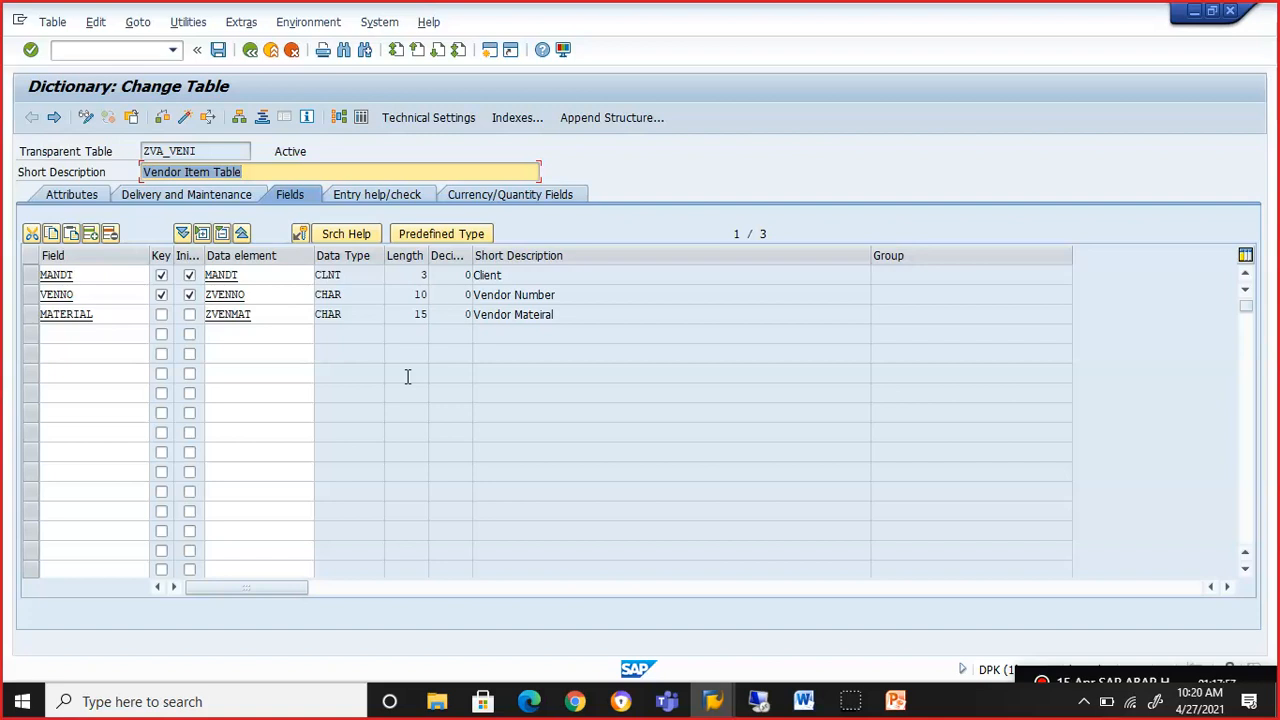
left_click(251, 50)
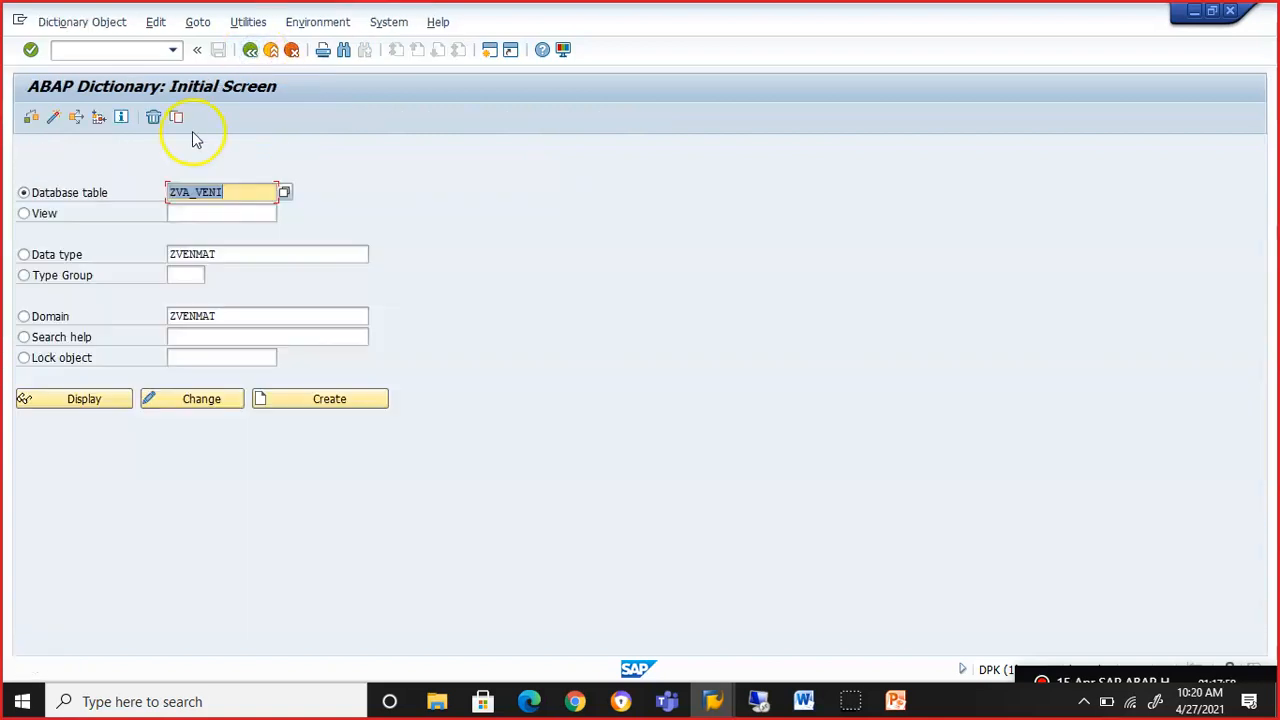
type("vbak")
left_click(106, 397)
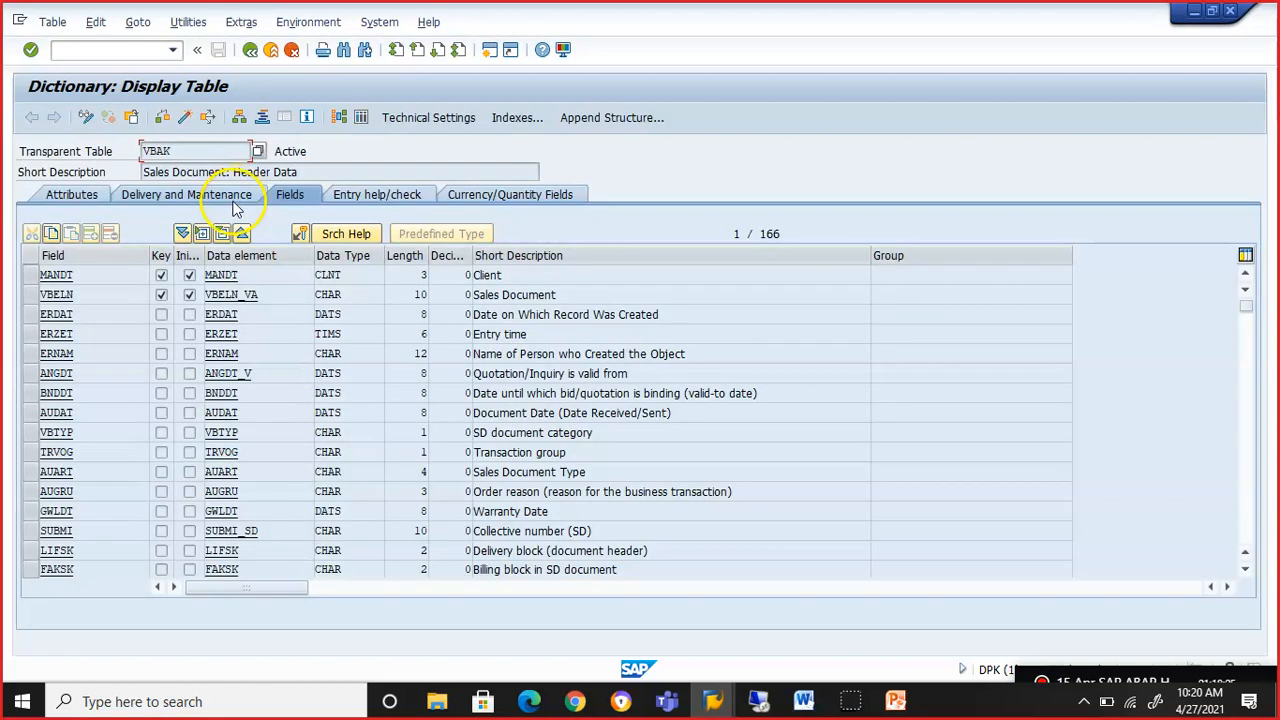
left_click(249, 50)
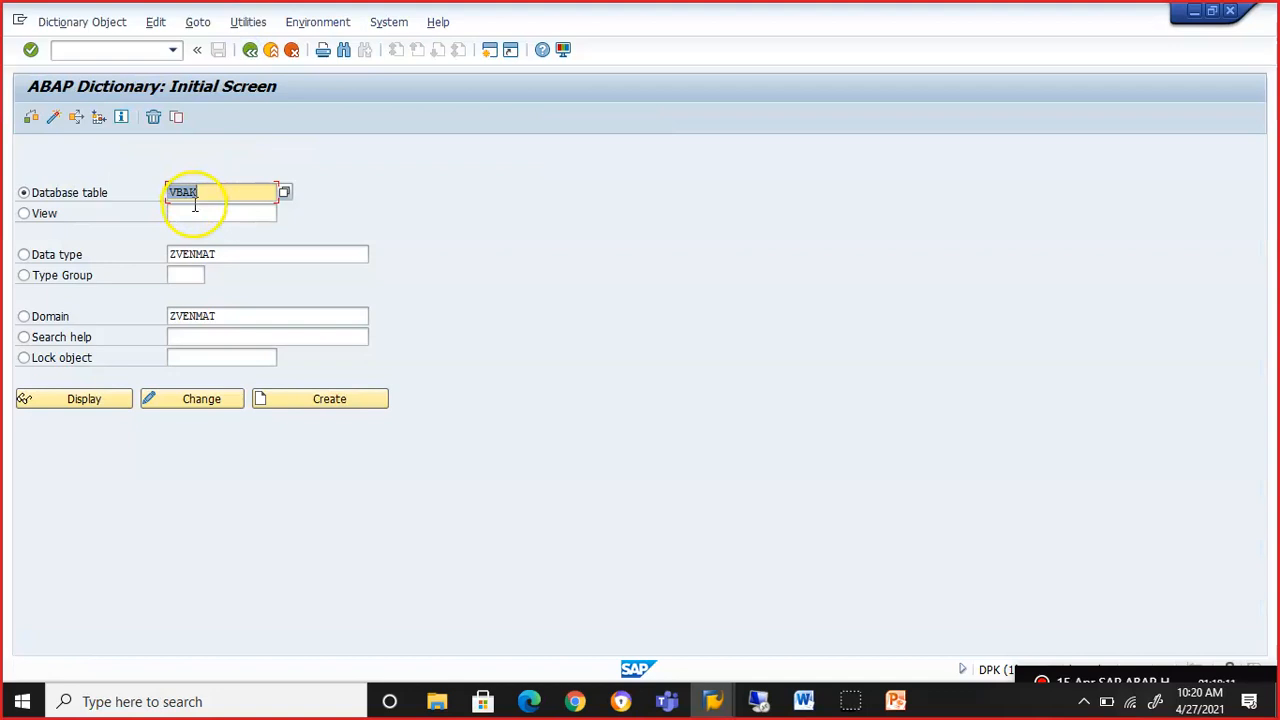
Display the field definition of database table VBAP.
key("BackSpace")
key("BackSpace")
type("bap")
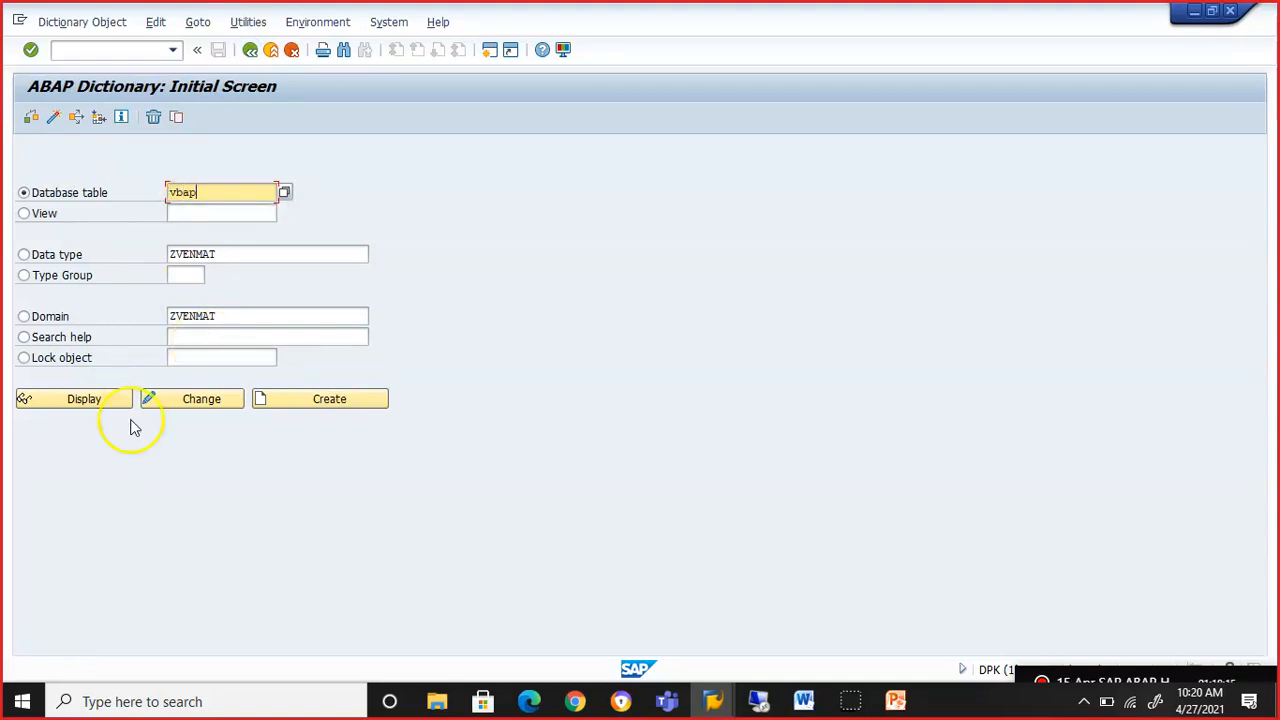
left_click(87, 400)
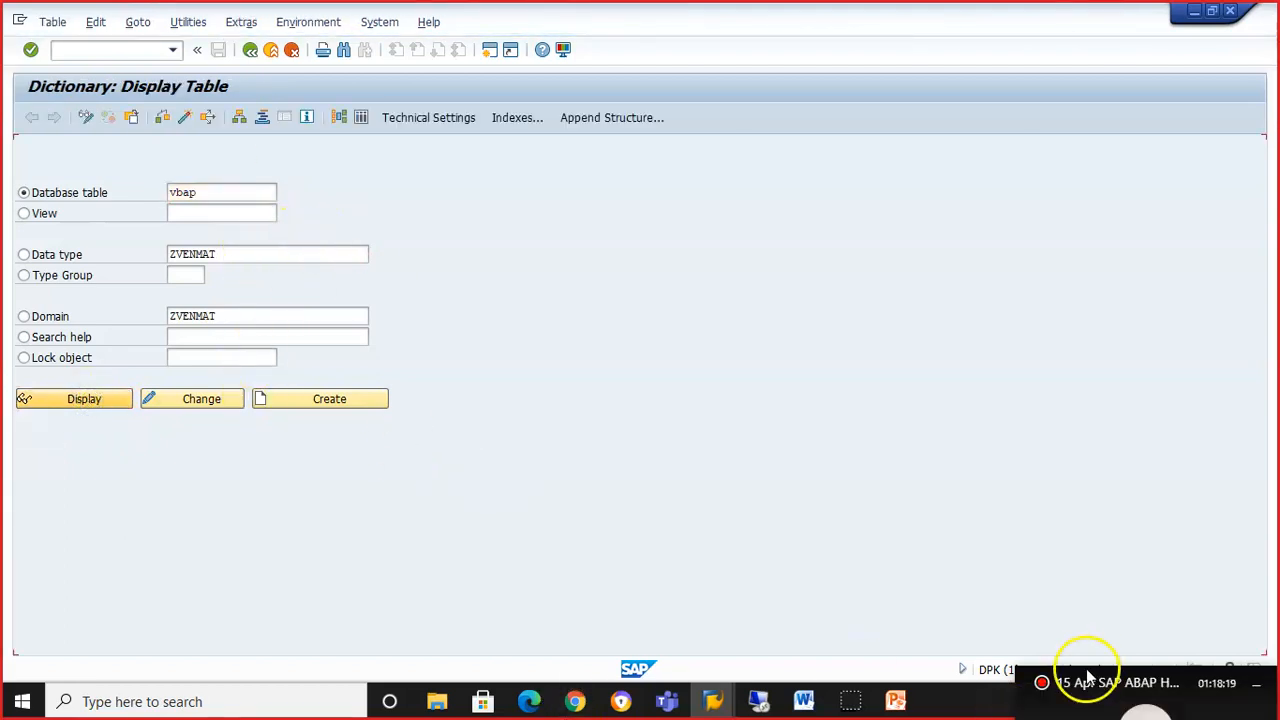
Move the Teams call window fully into view and mute the microphone.
left_click_drag(1095, 678, 1045, 562)
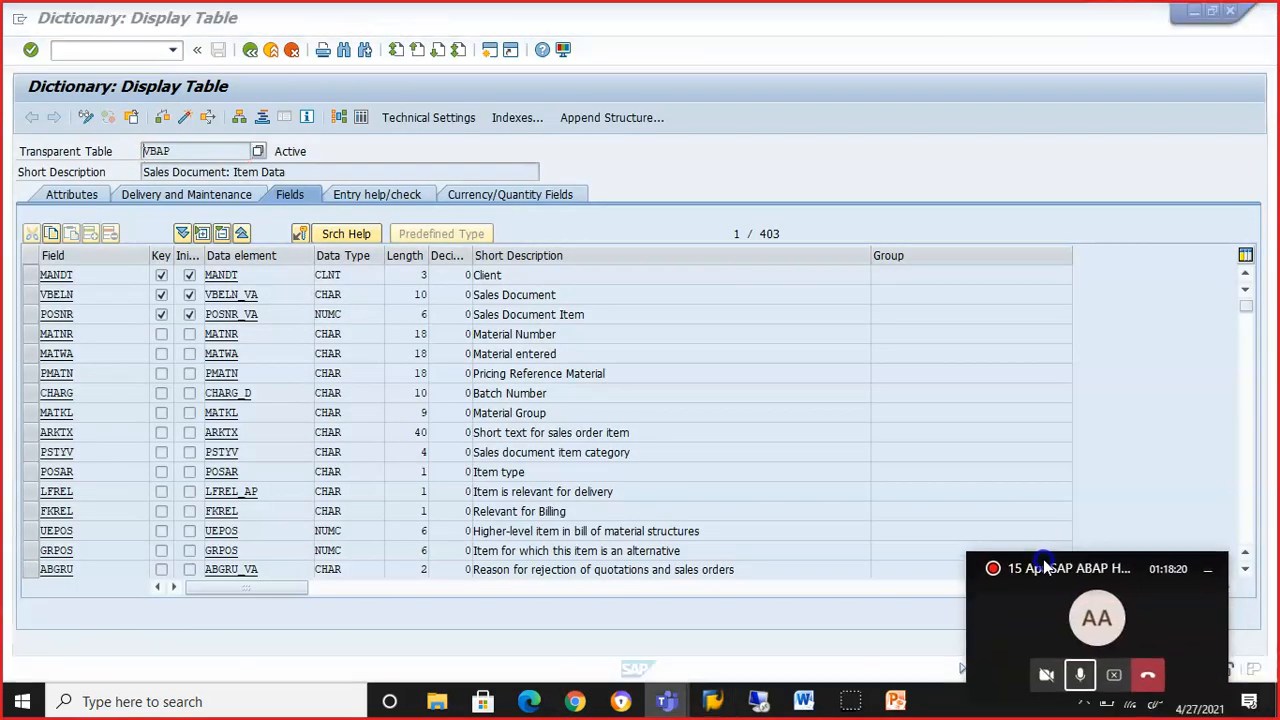
left_click(1083, 672)
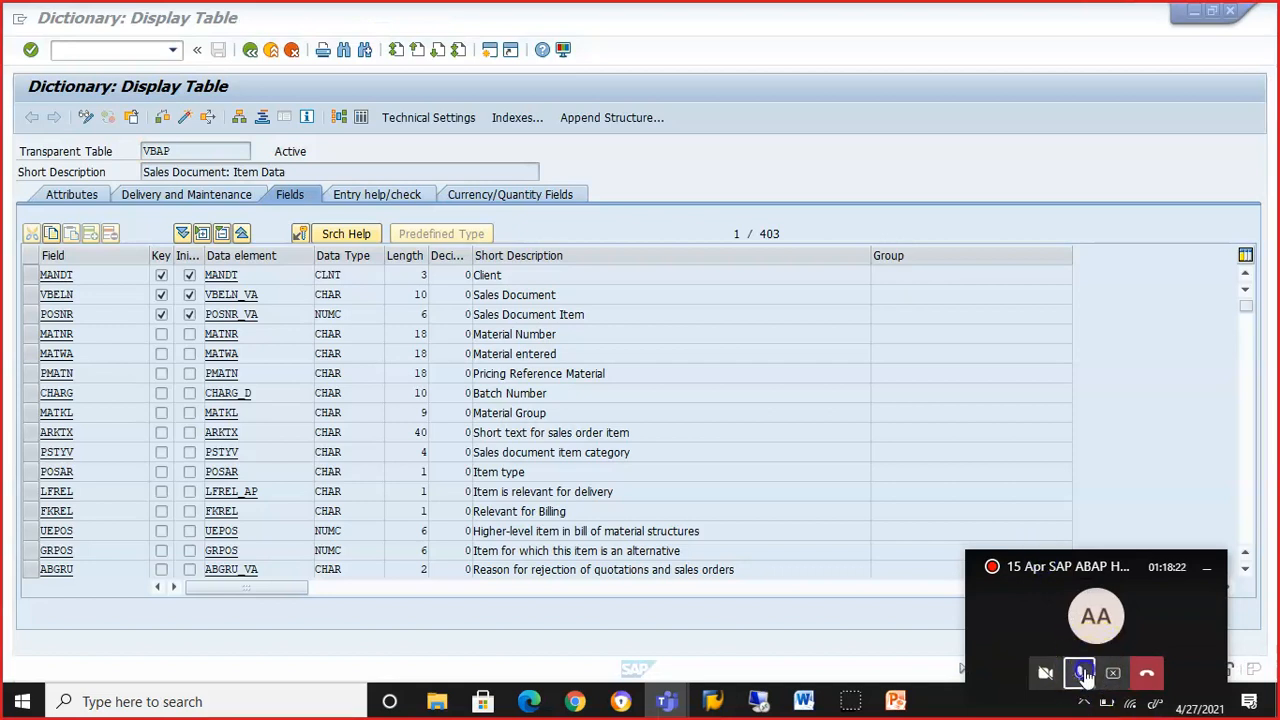
left_click(851, 701)
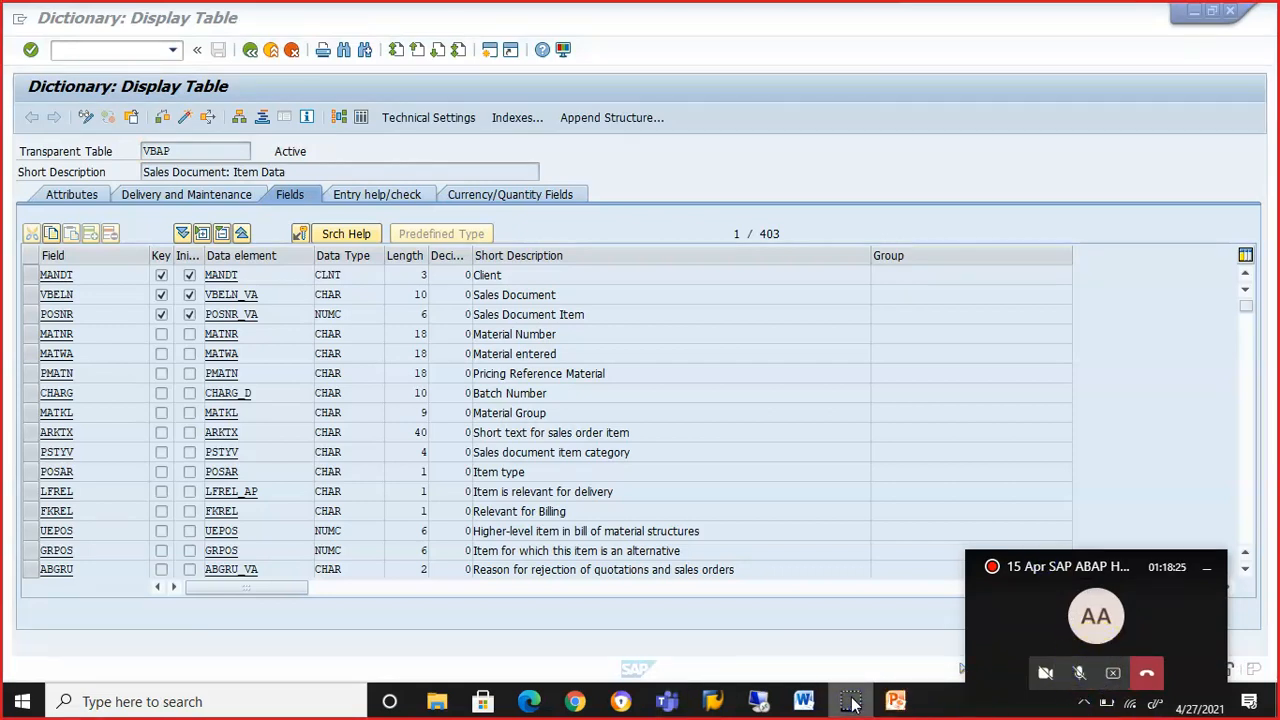